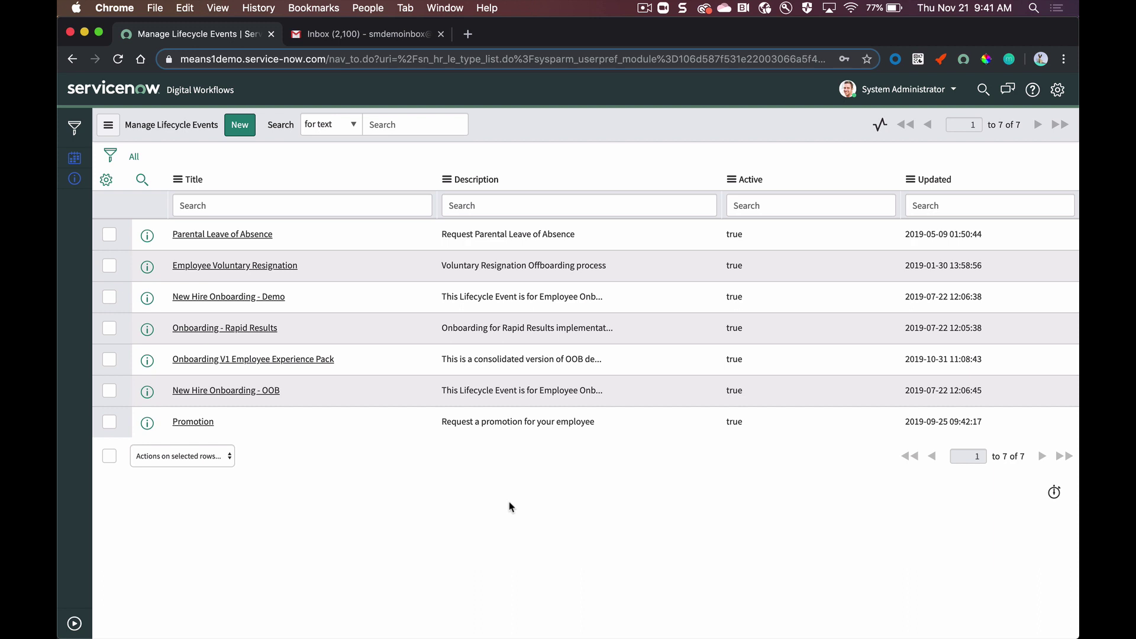
Step: Open the Onboarding V1 Employee Experience Pack event from the Manage Lifecycle Events list
left_click(253, 360)
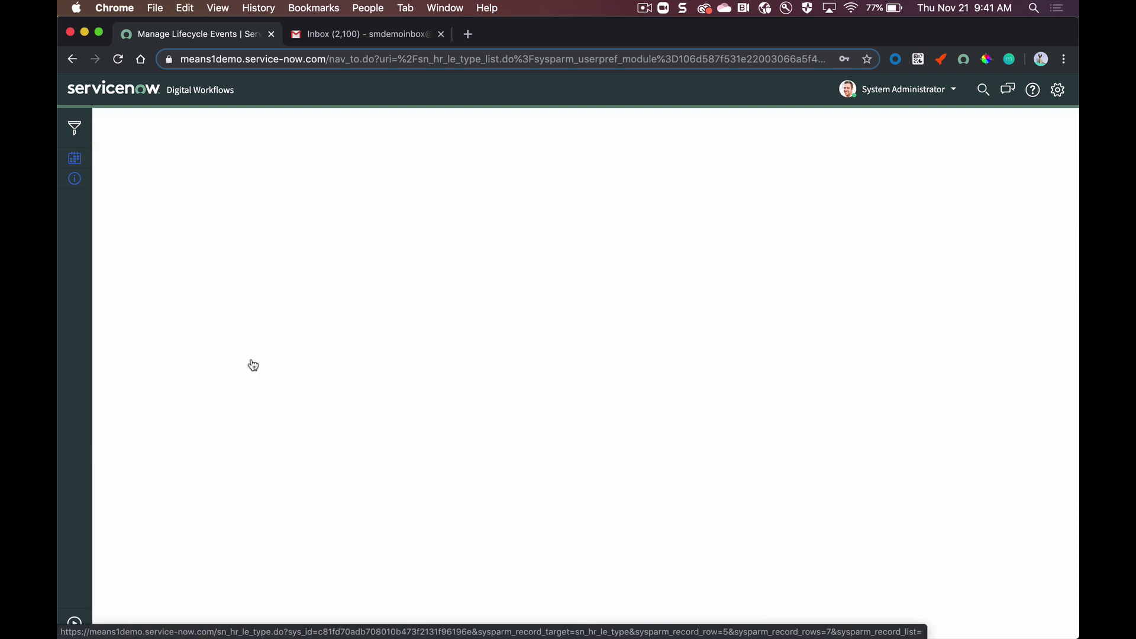
Step: Show the Activity Sets board, scroll to Ramp Up and Check In, and open Onboarding Rapid Results guided setup
left_click(216, 172)
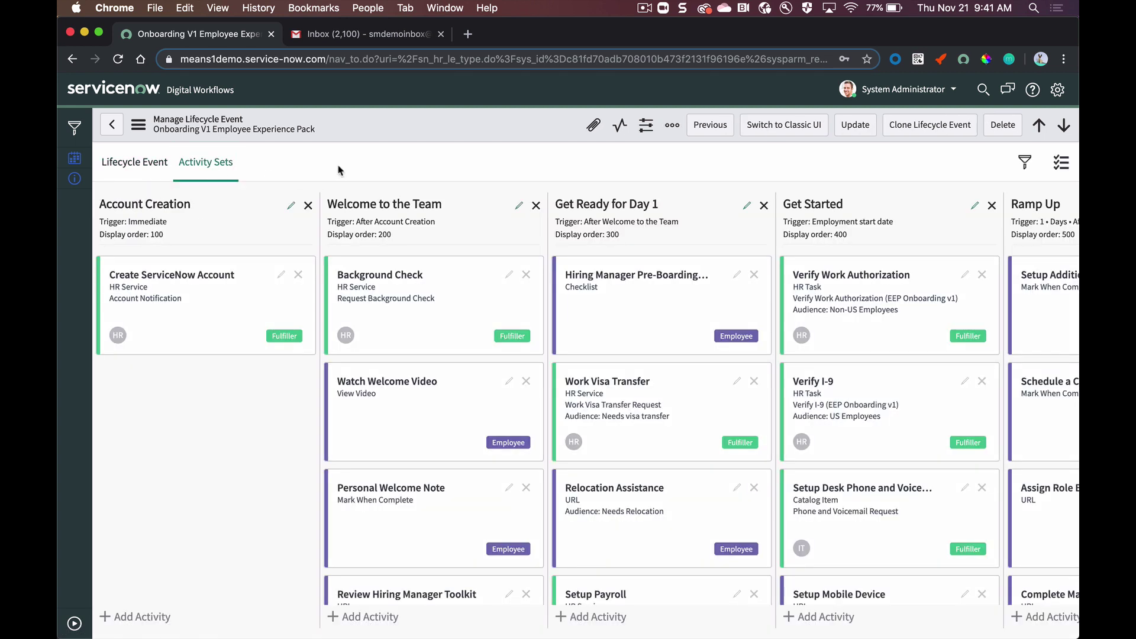
scroll(465, 201, "right", 5)
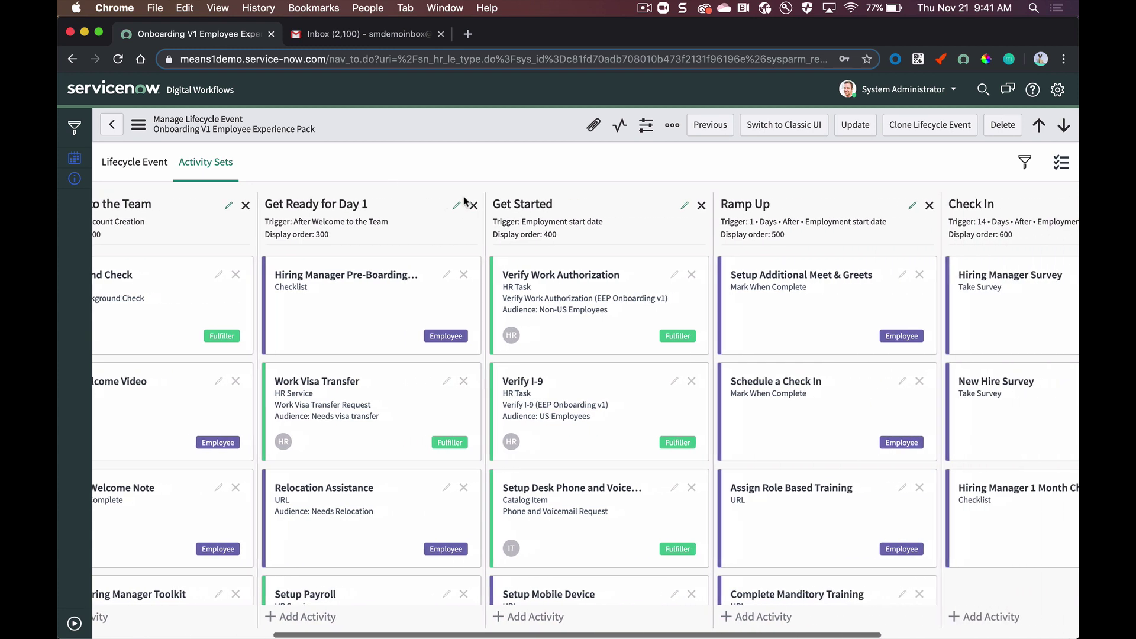
scroll(464, 201, "right", 5)
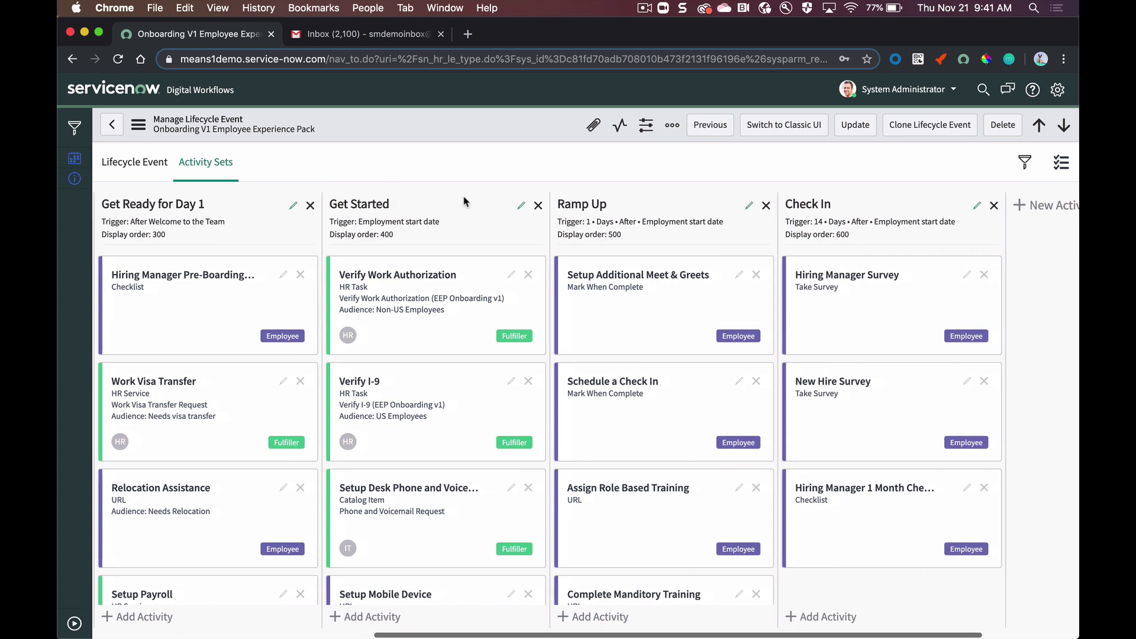
scroll(465, 201, "right", 1)
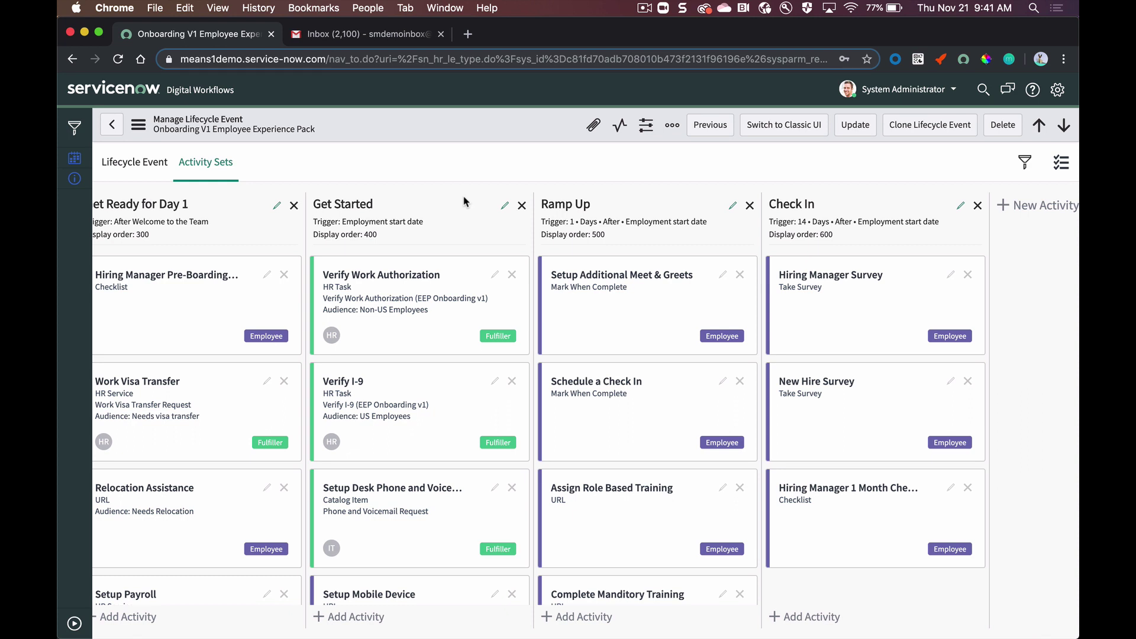
left_click(74, 184)
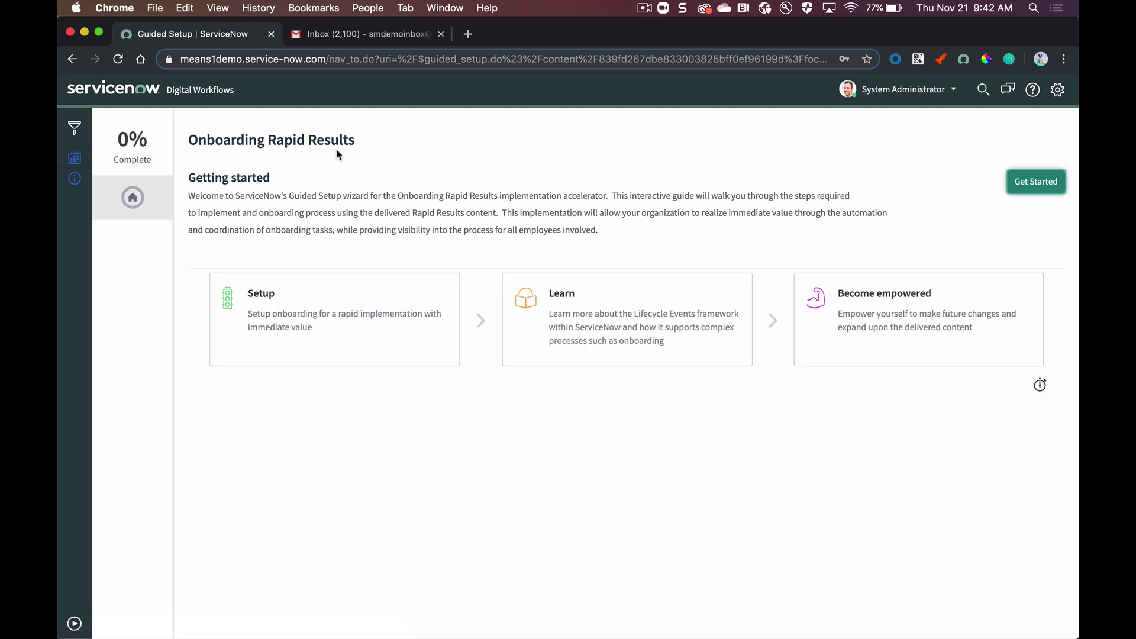
Step: Start the Onboarding Rapid Results guided setup, review its sections, then switch to the ESC Demo NY portal
left_click(1008, 181)
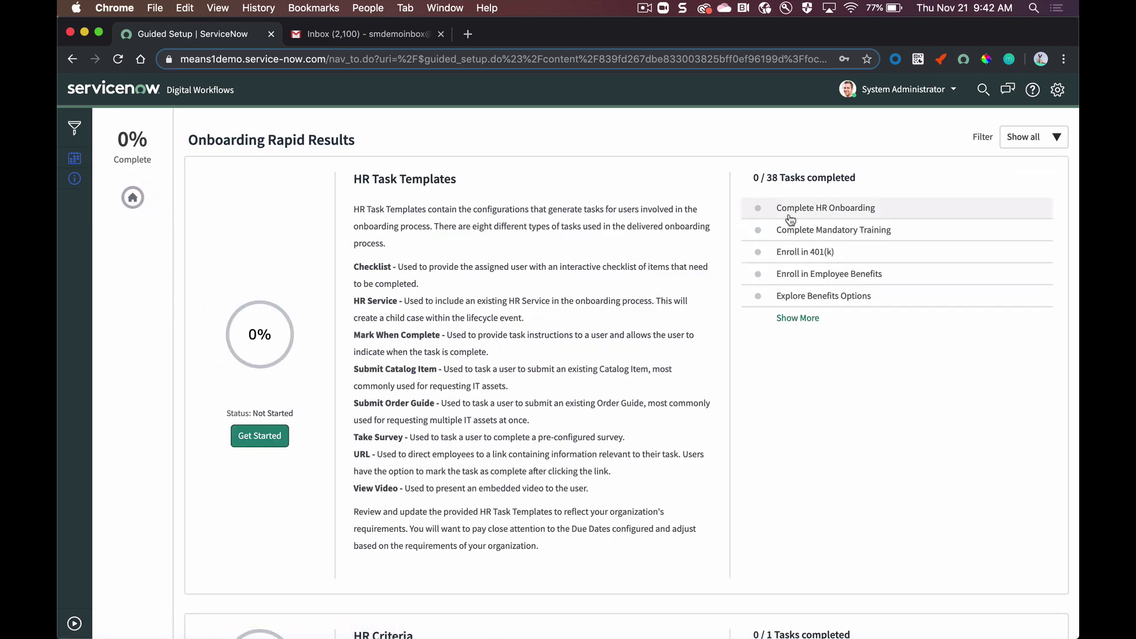
scroll(616, 308, "down", 1)
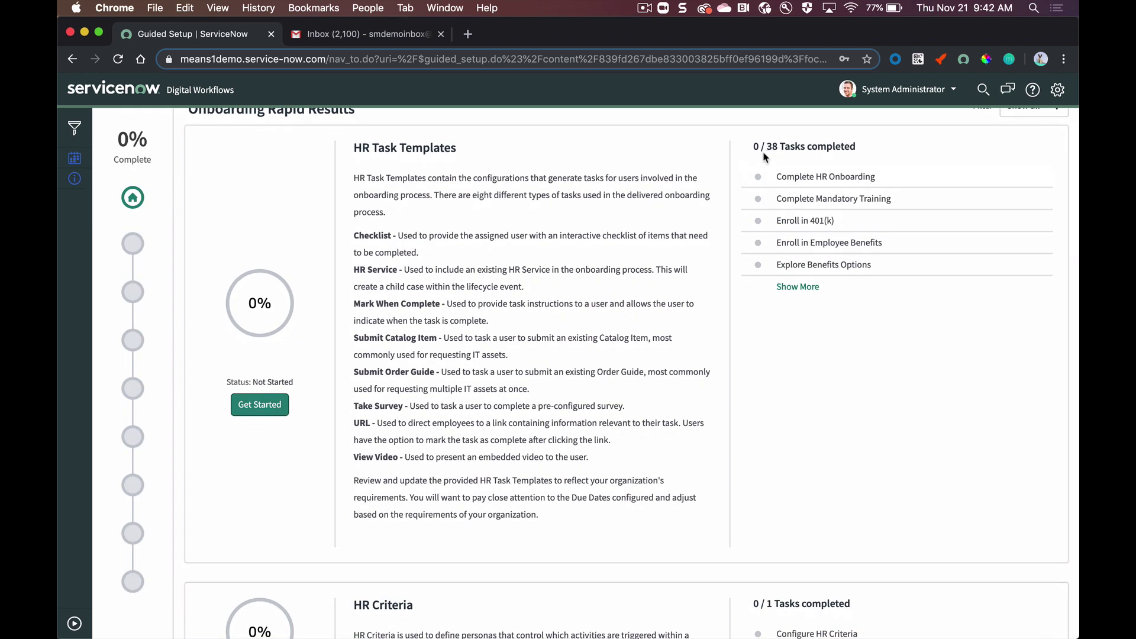
scroll(725, 219, "down", 5)
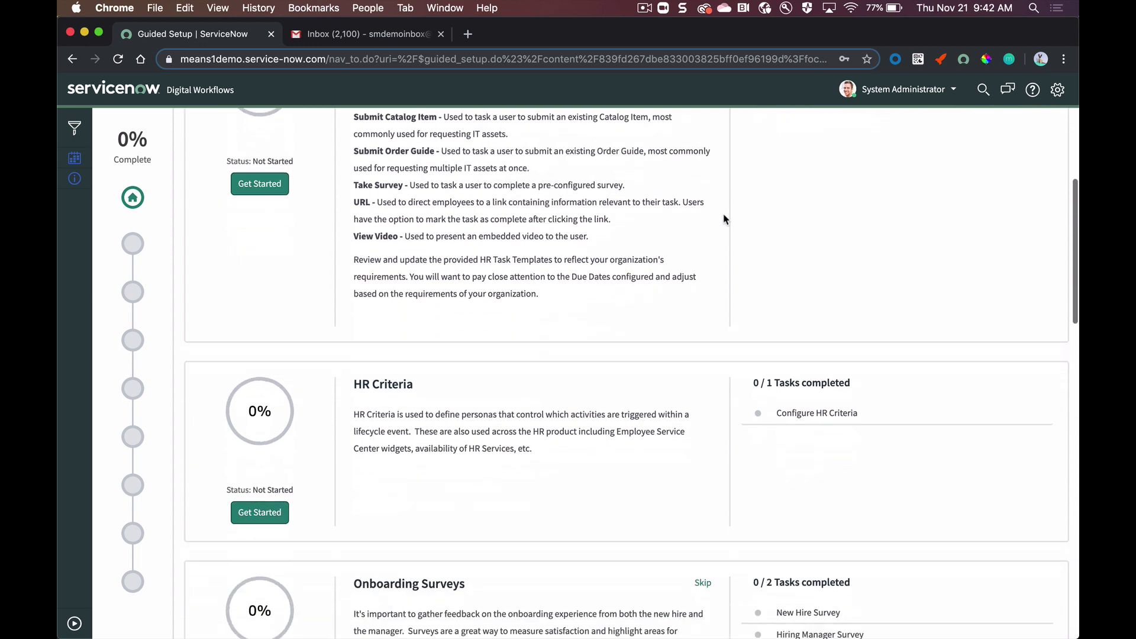
scroll(725, 219, "down", 6)
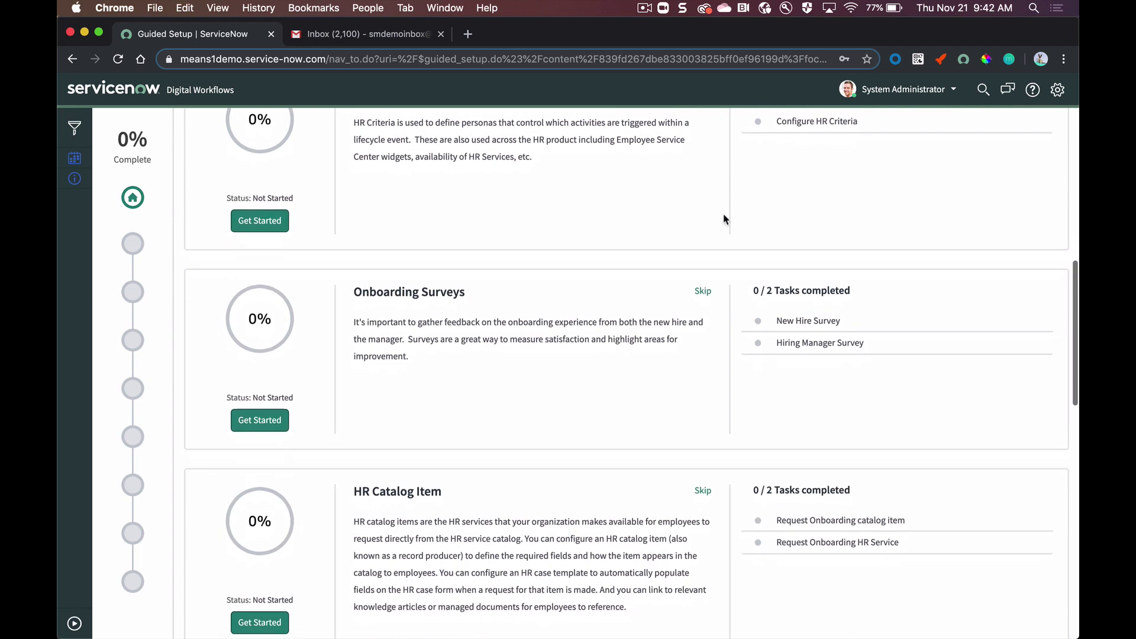
scroll(725, 219, "down", 1)
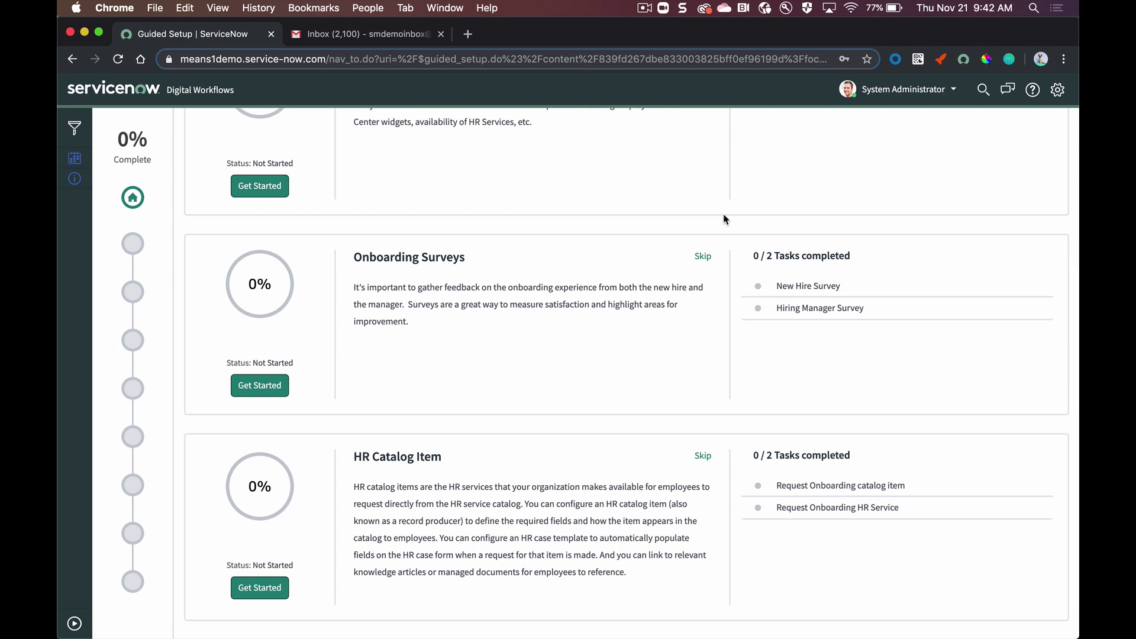
scroll(725, 219, "down", 2)
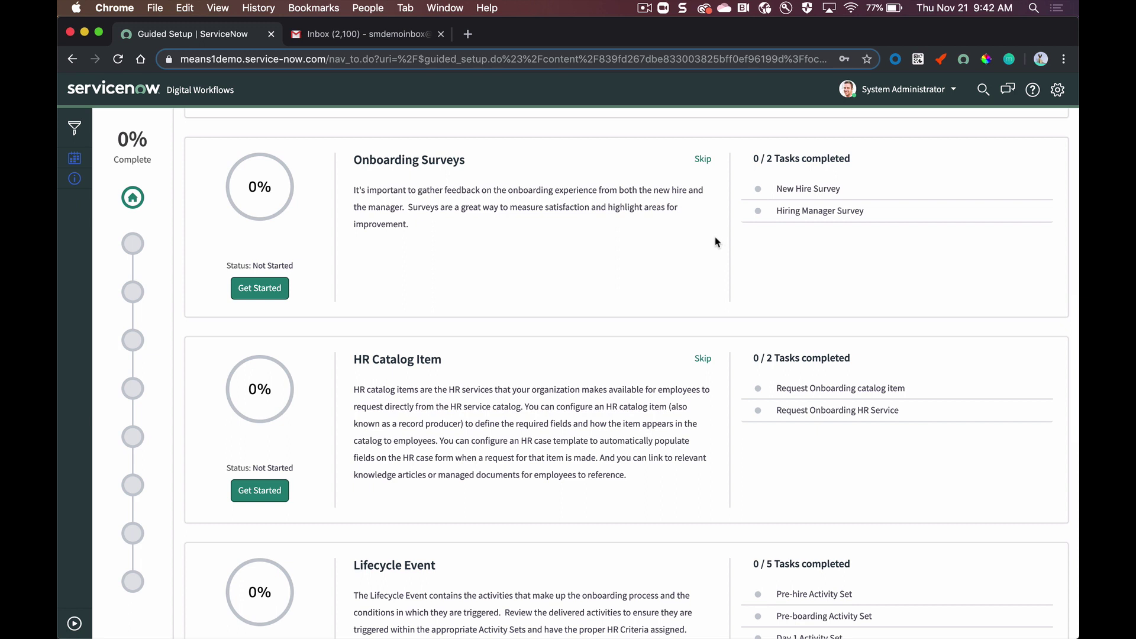
scroll(717, 242, "up", 10)
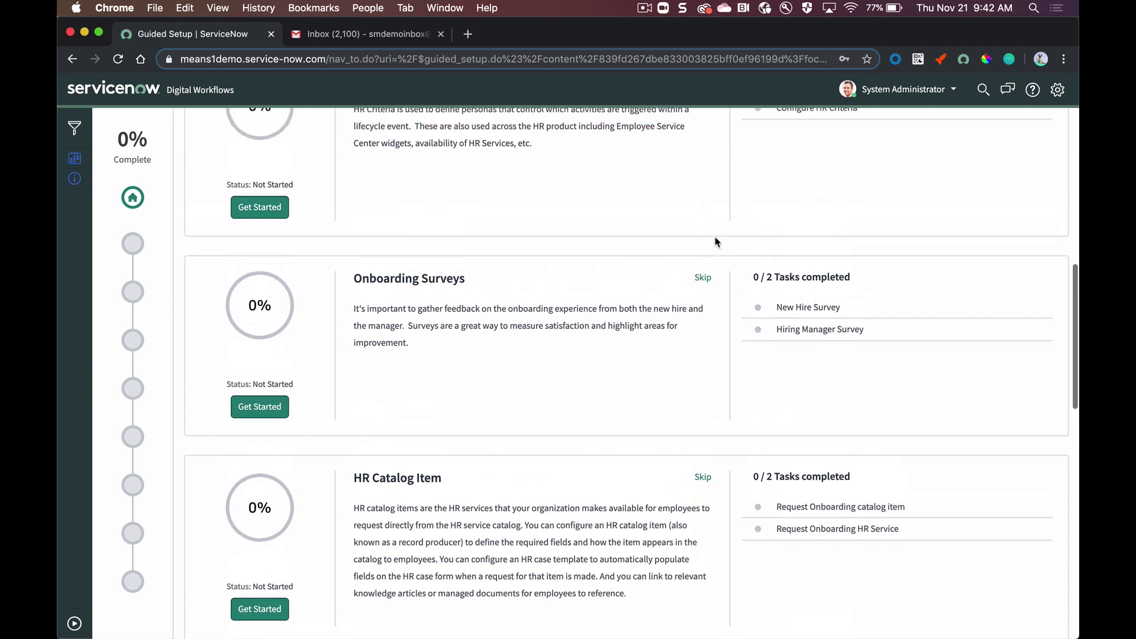
scroll(716, 244, "up", 3)
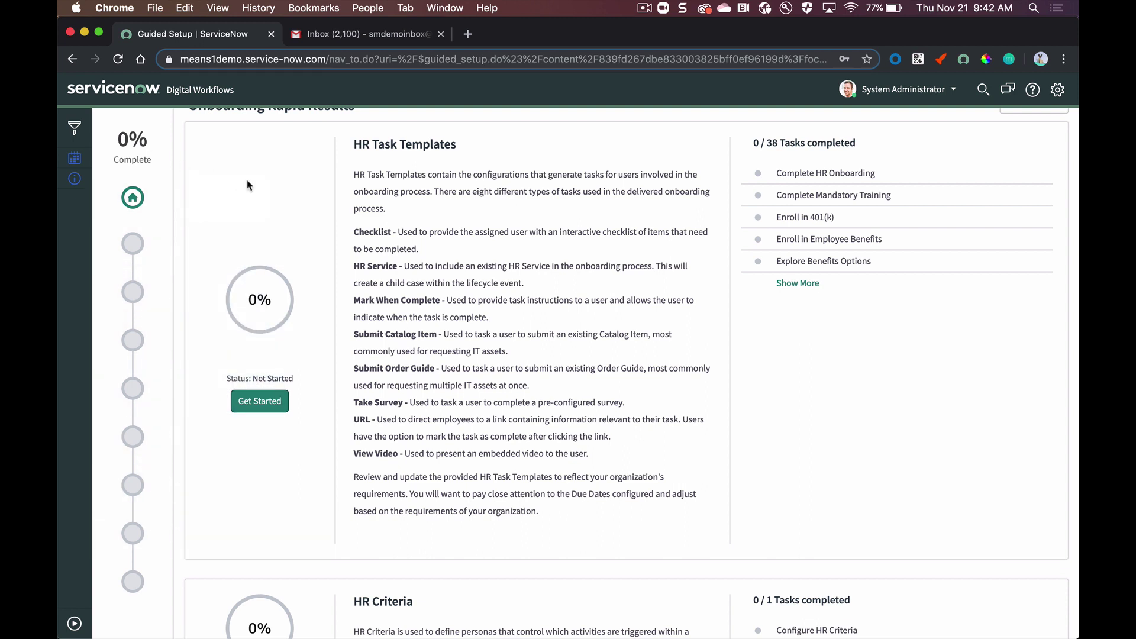
scroll(247, 185, "up", 1)
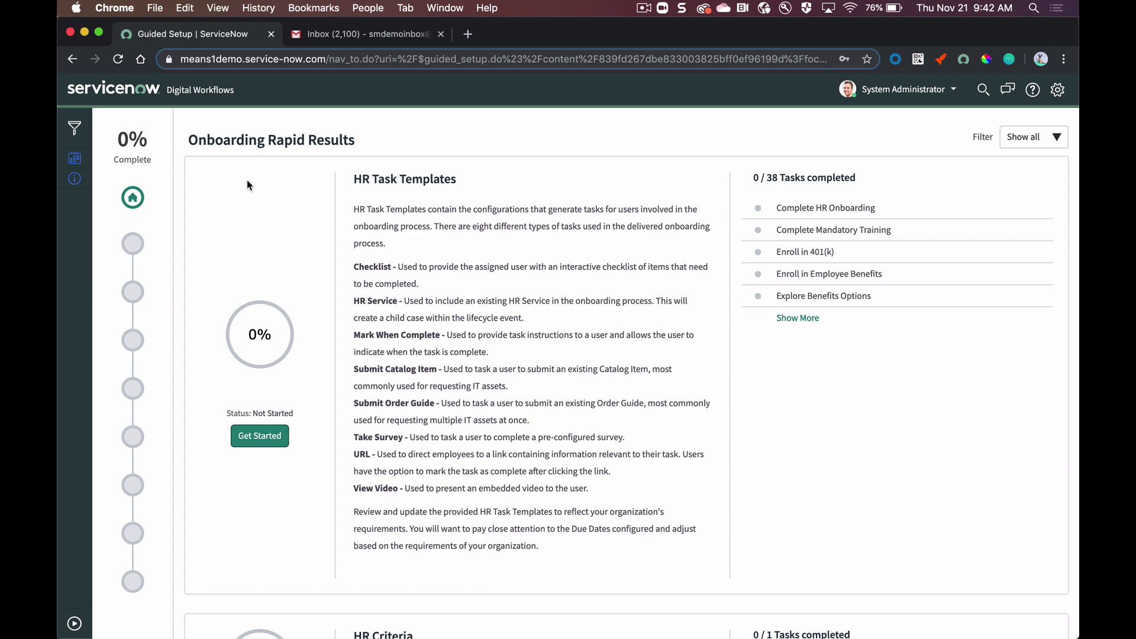
key("ctrl+Right")
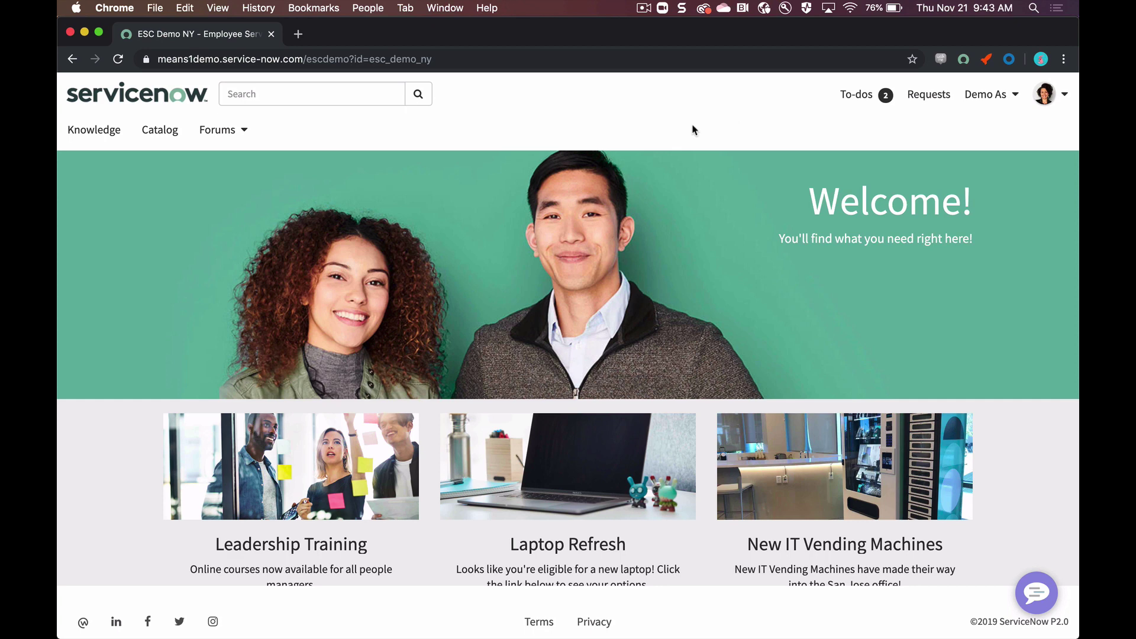
Step: Search the portal for 'request onboarding' and open the Request Onboarding catalog item
left_click(330, 97)
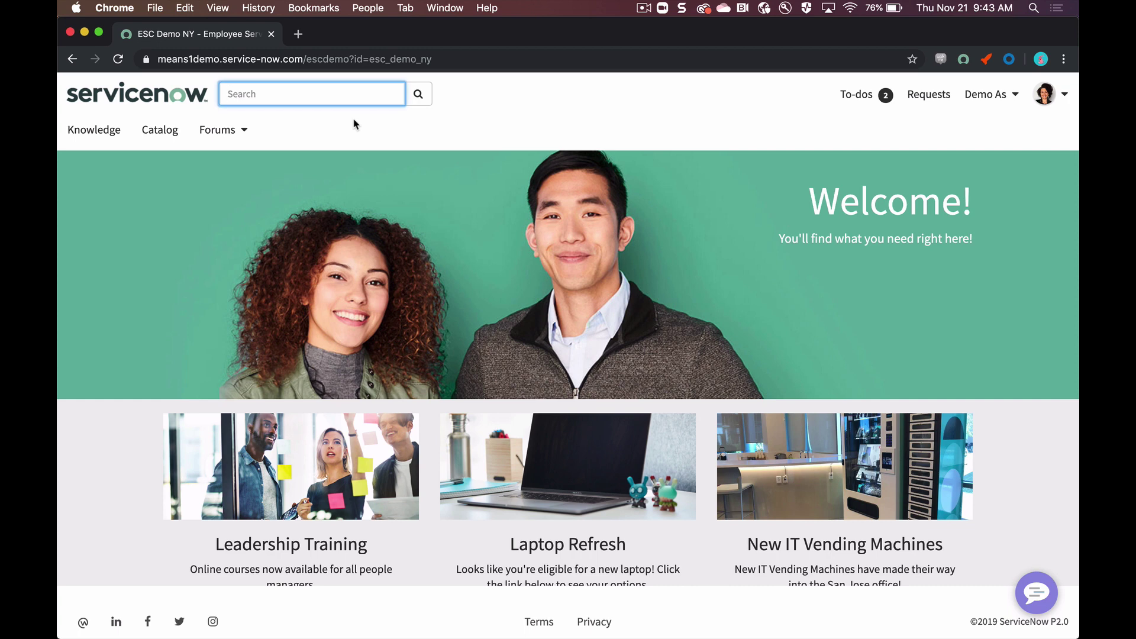
type("request onboarding")
key("Return")
left_click(473, 248)
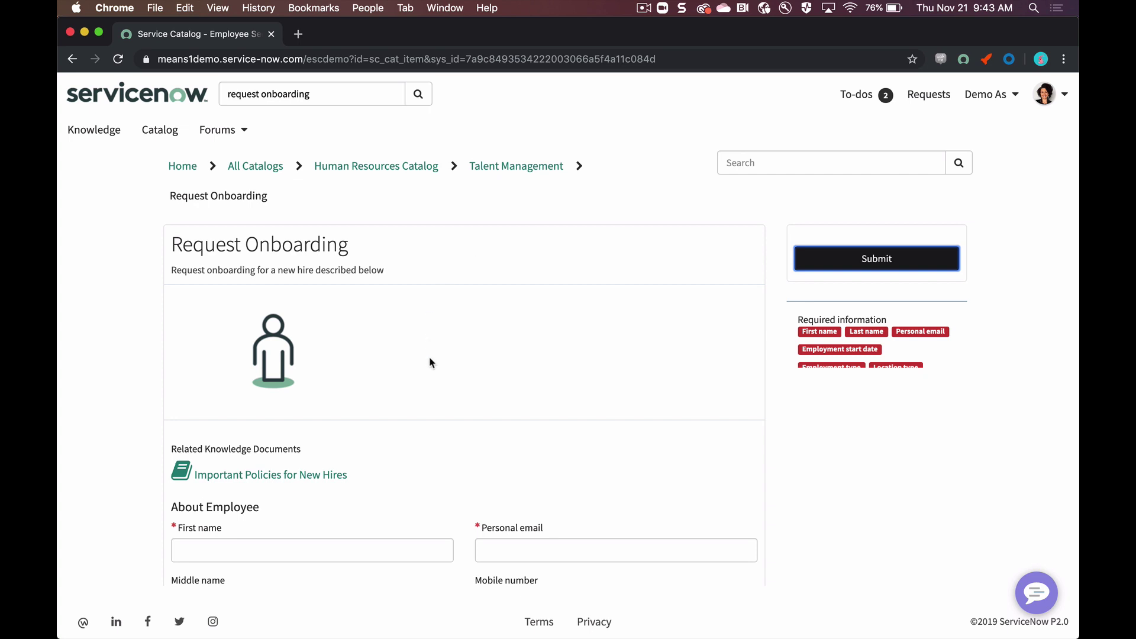
scroll(431, 357, "down", 5)
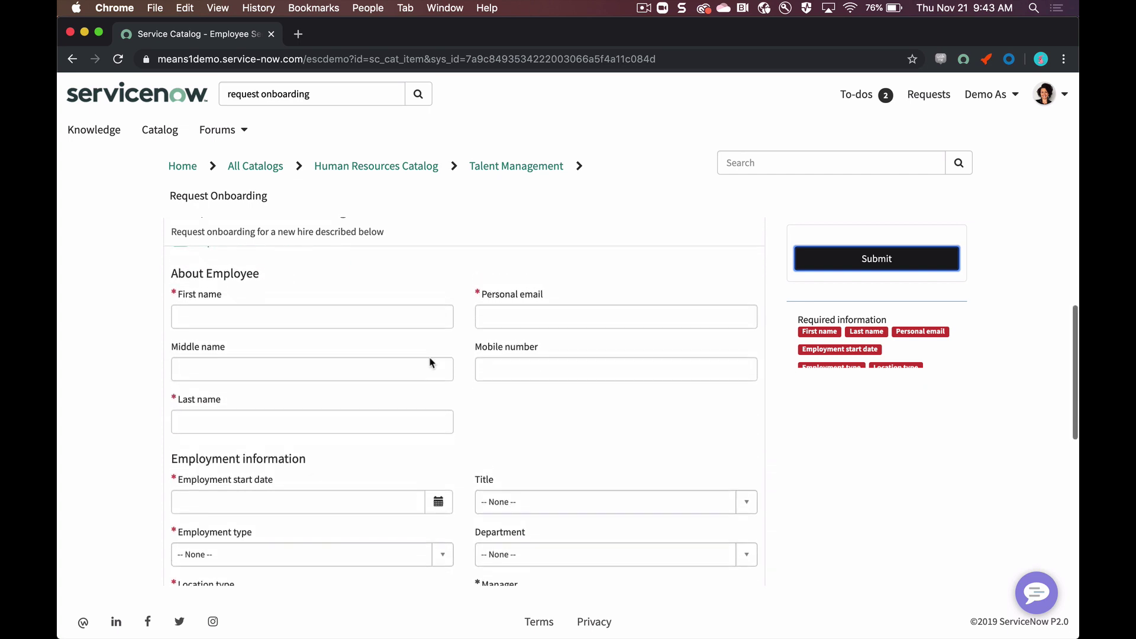
scroll(430, 358, "down", 1)
Step: Enter the new hire's first and last name, personal e-mail and mobile number
left_click(400, 302)
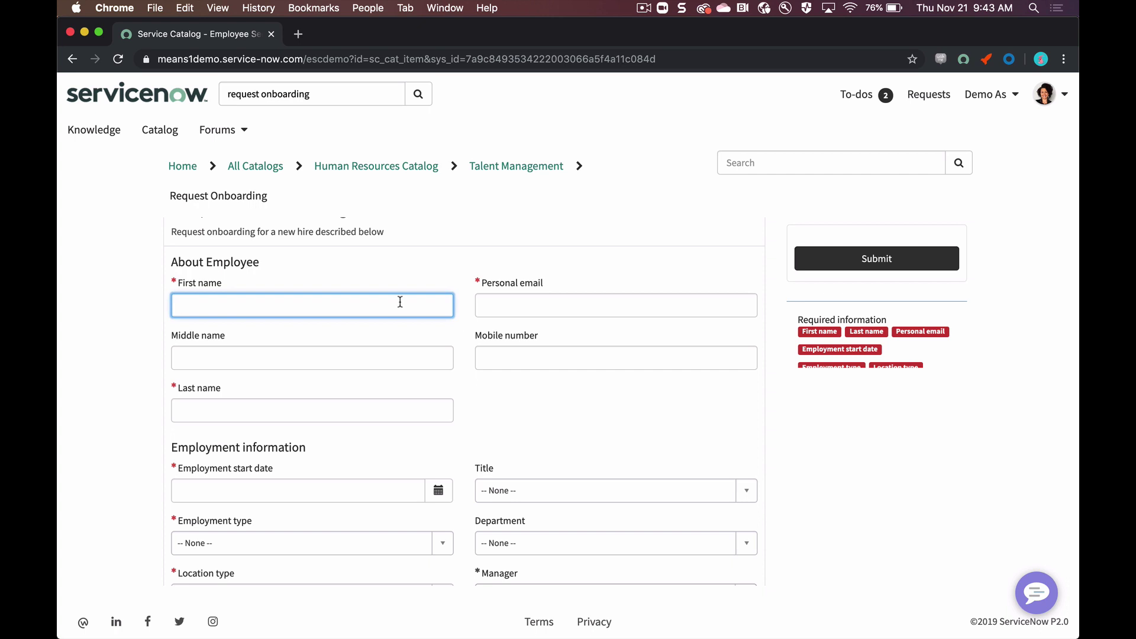
key("Tab")
key("Tab")
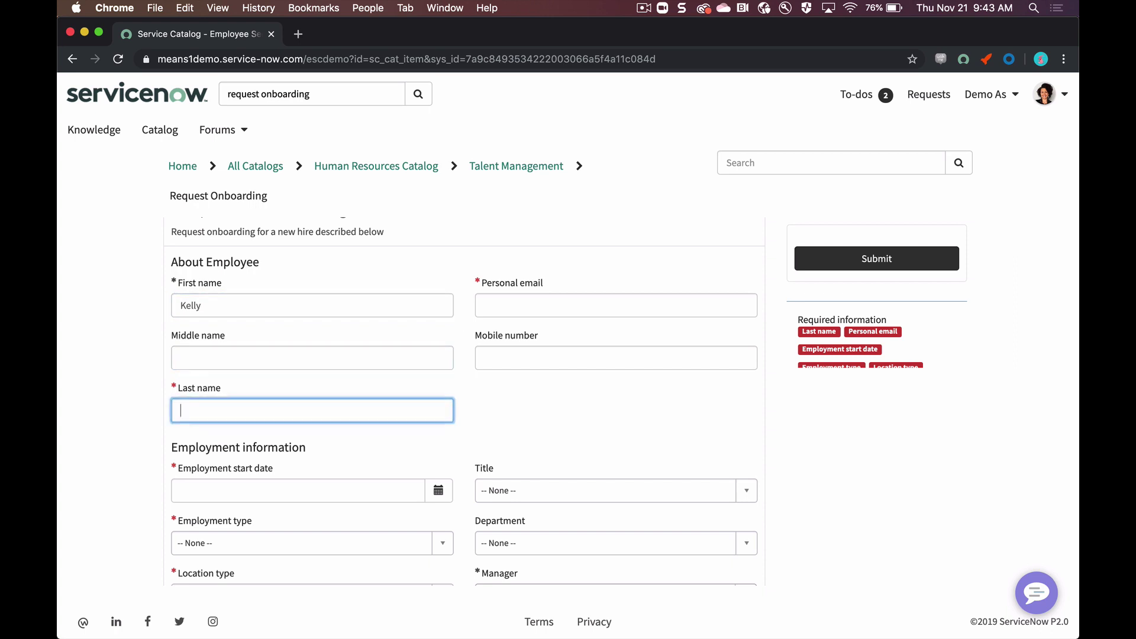
left_click(504, 307)
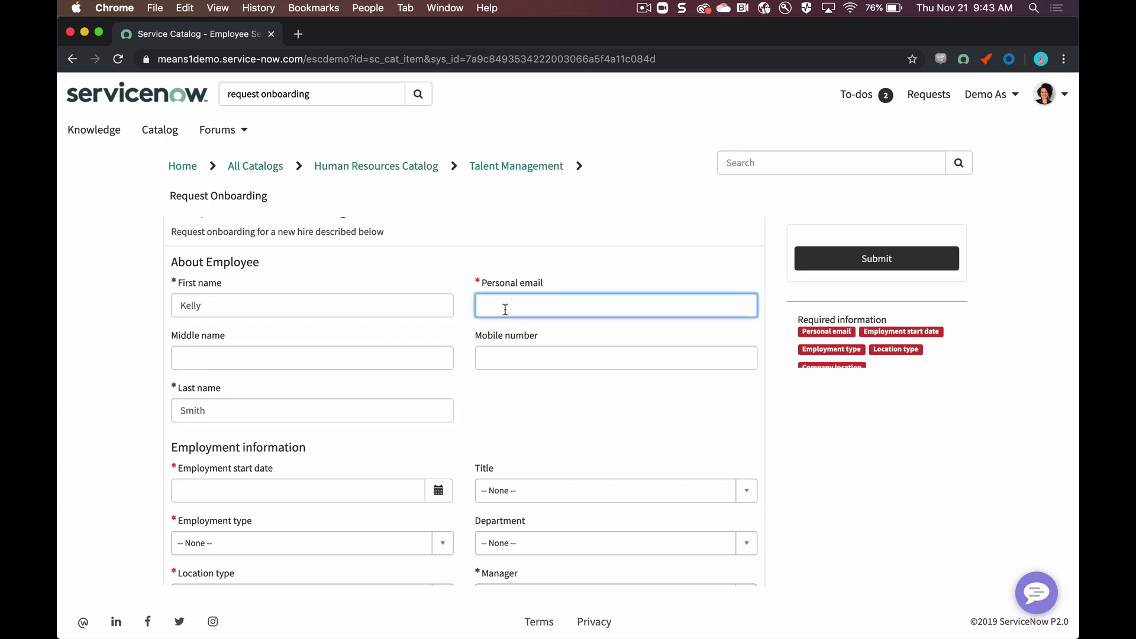
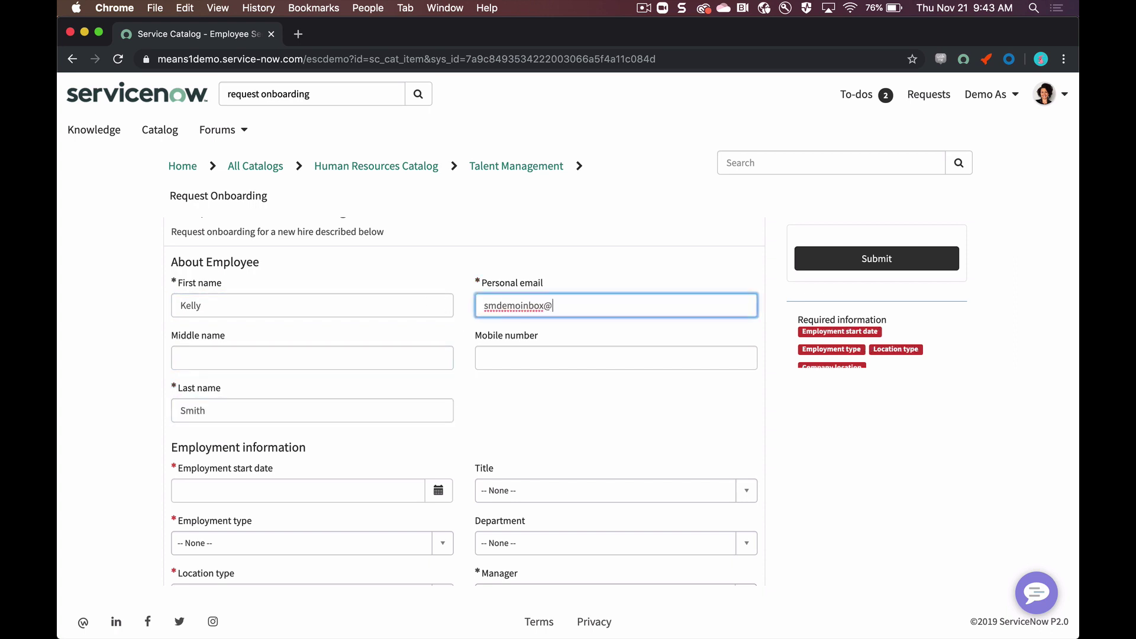
scroll(465, 395, "down", 2)
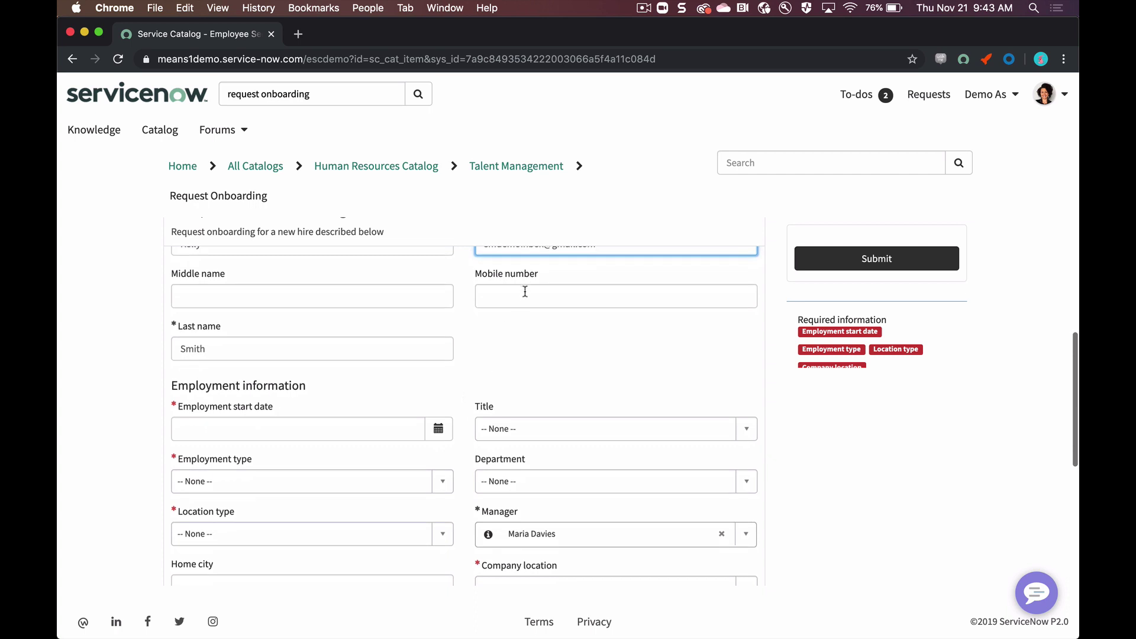
left_click(525, 292)
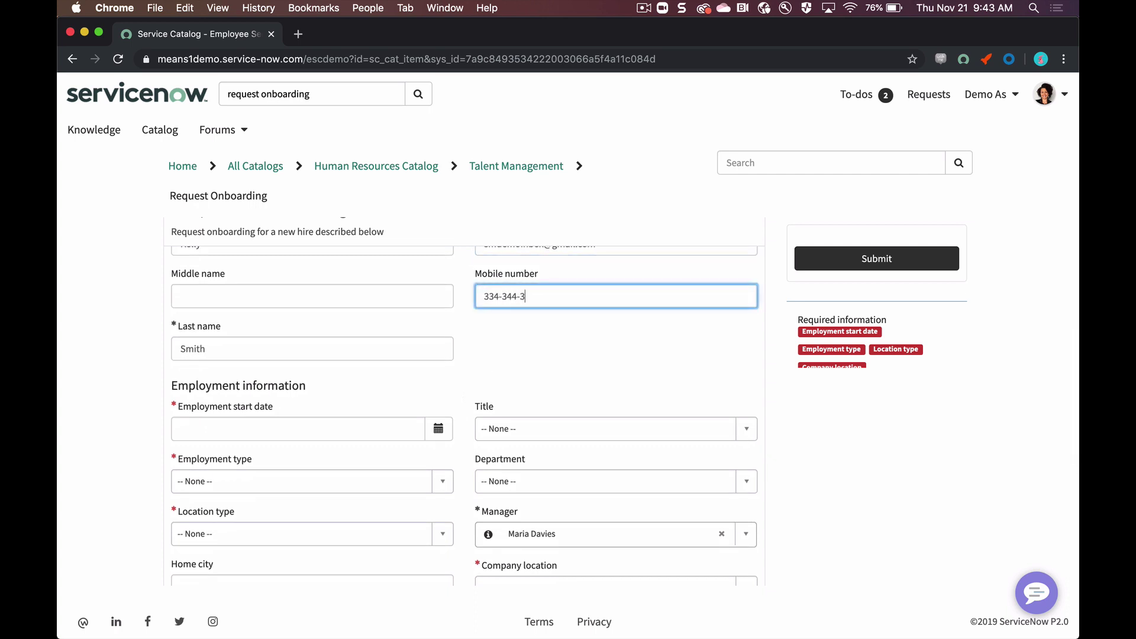
Step: Set start date 2019-12-23, Full Time Employee, Finance department and New Jersey company location
scroll(332, 480, "down", 2)
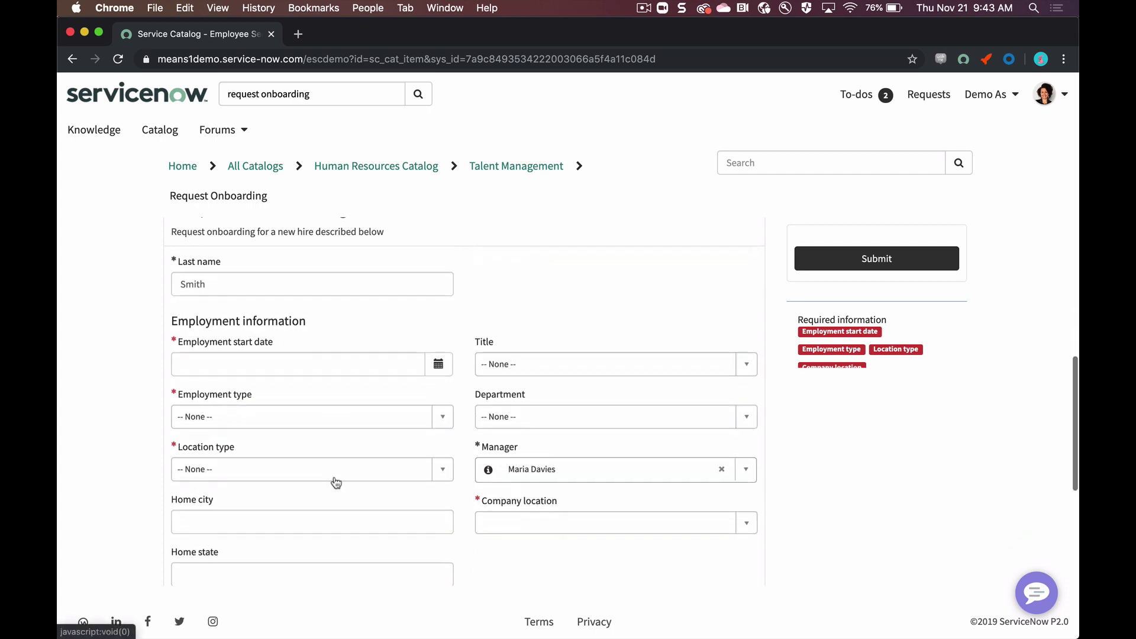
left_click(445, 363)
left_click(590, 396)
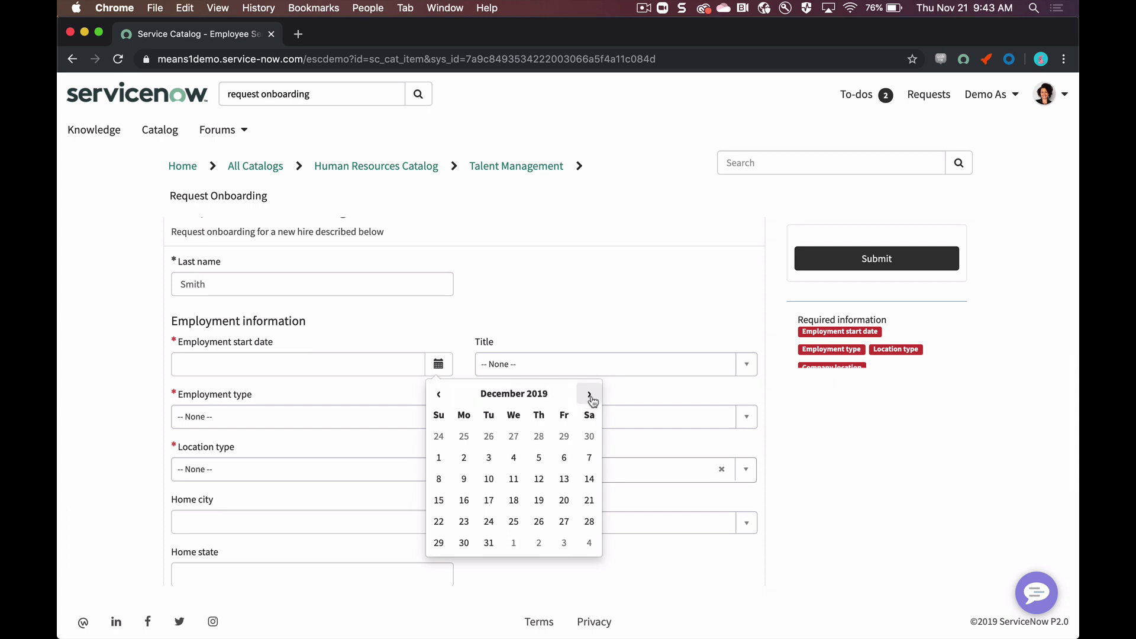
left_click(463, 521)
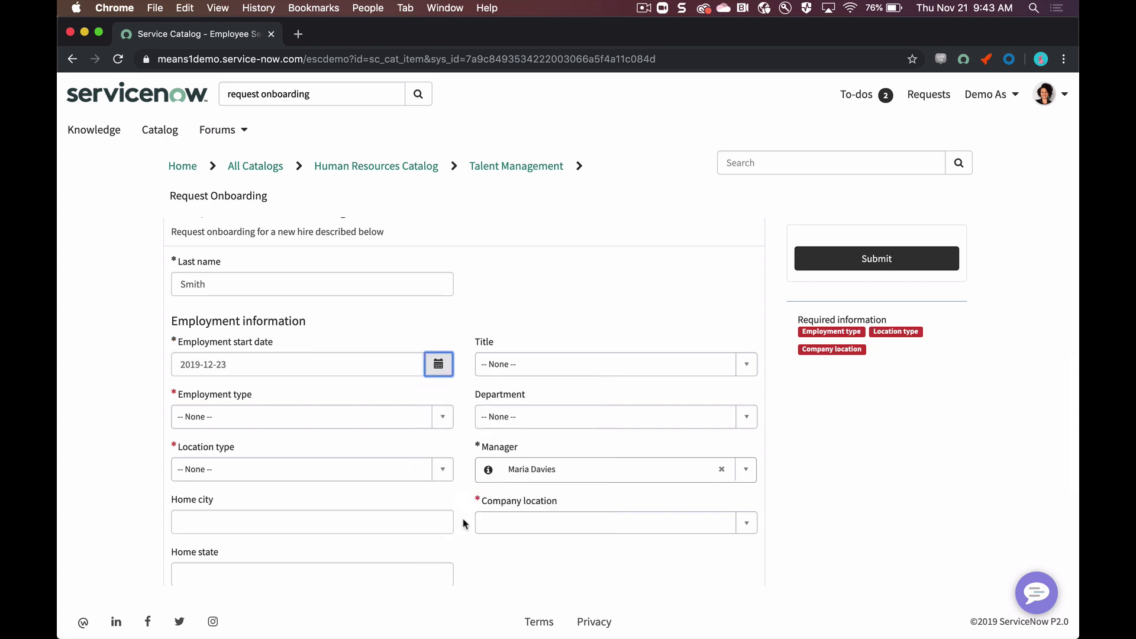
left_click(444, 418)
left_click(408, 484)
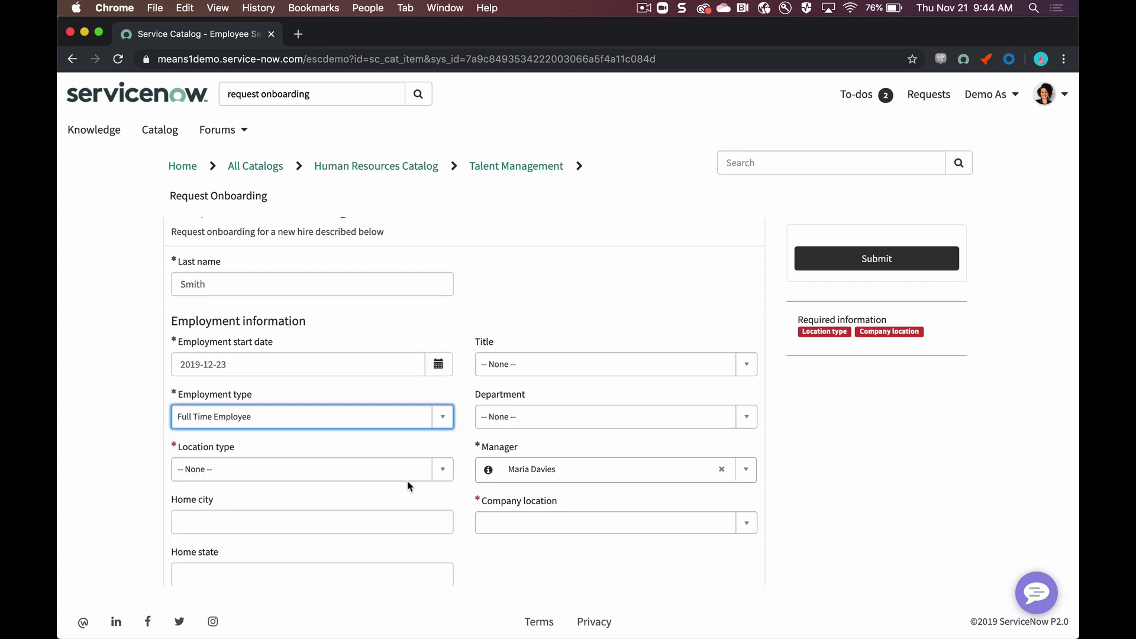
left_click(691, 417)
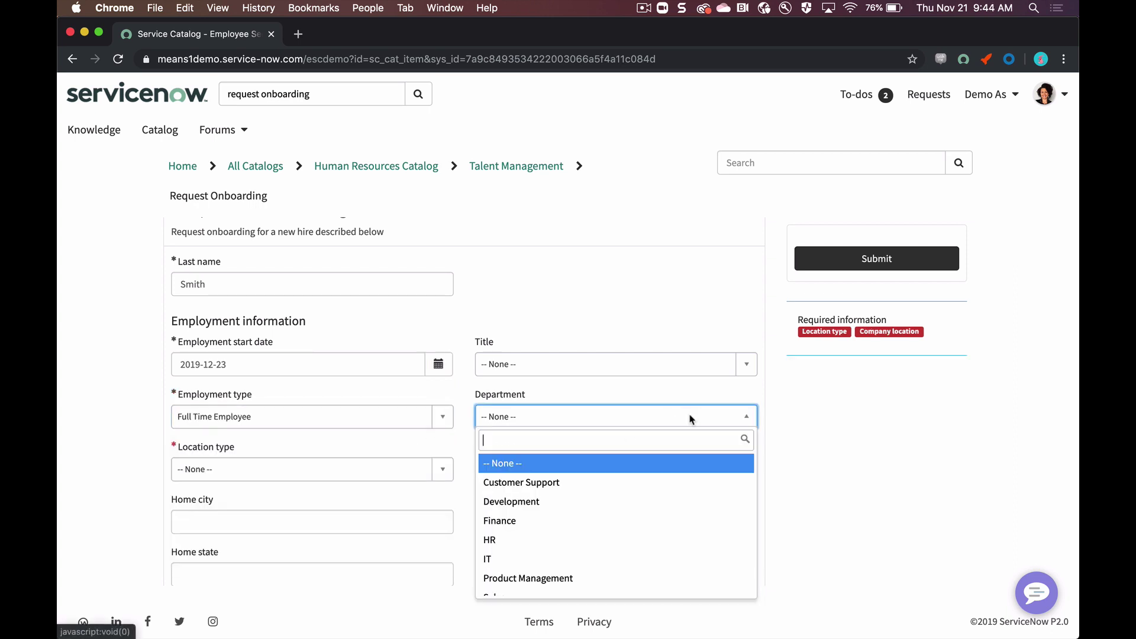
left_click(649, 522)
left_click(522, 526)
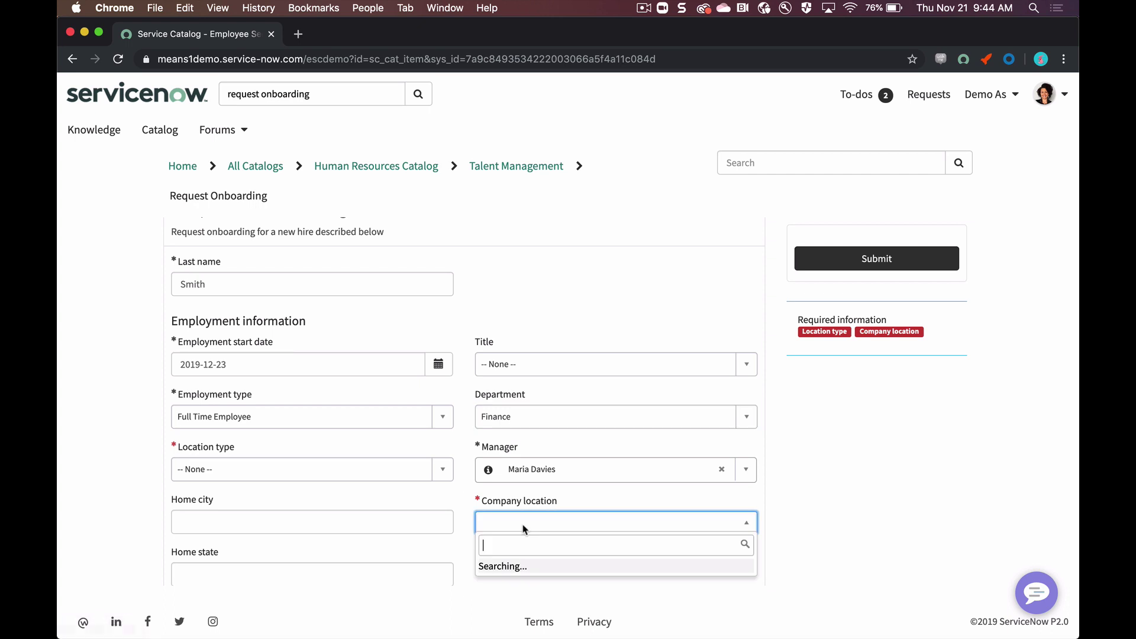
type("new")
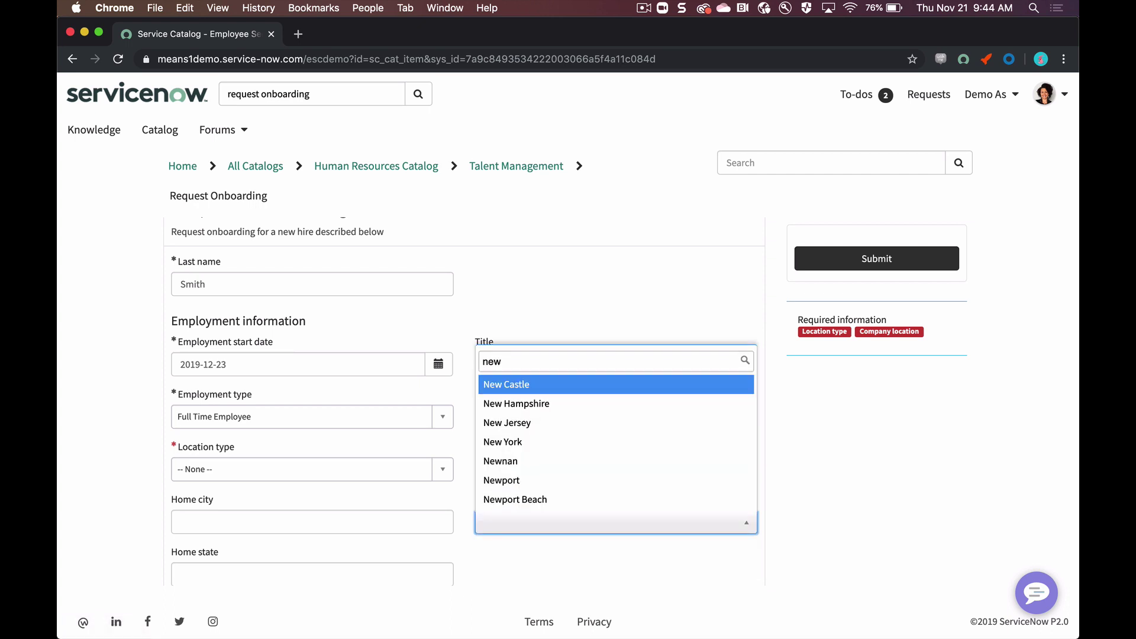
left_click(549, 423)
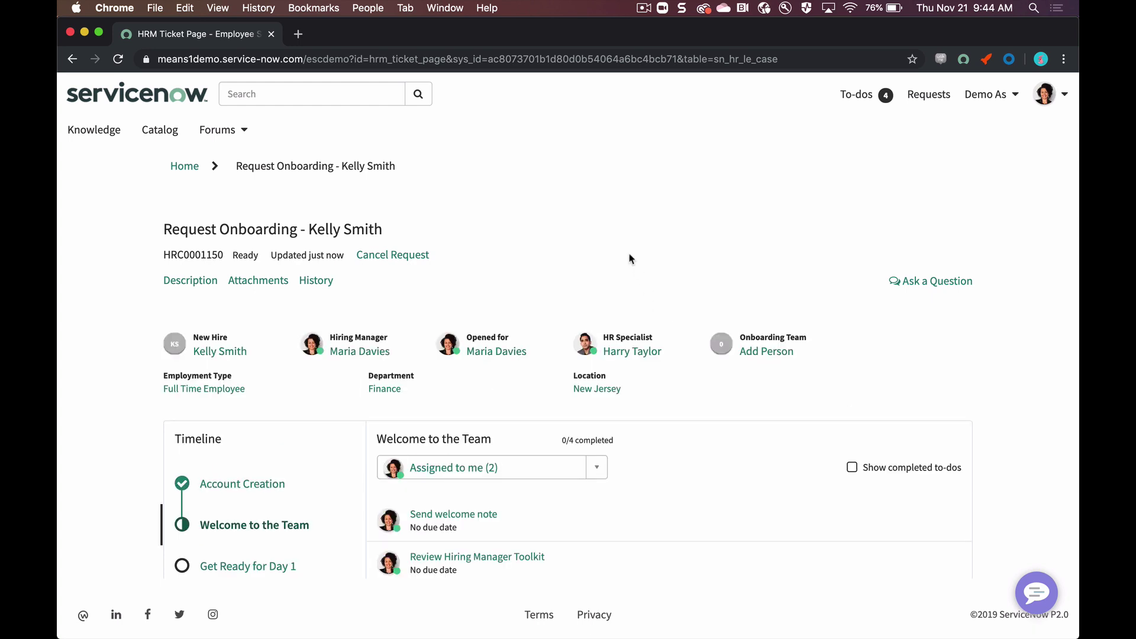
Step: Open the Send welcome note to-do (HRT0001354) from the case timeline
scroll(582, 244, "down", 3)
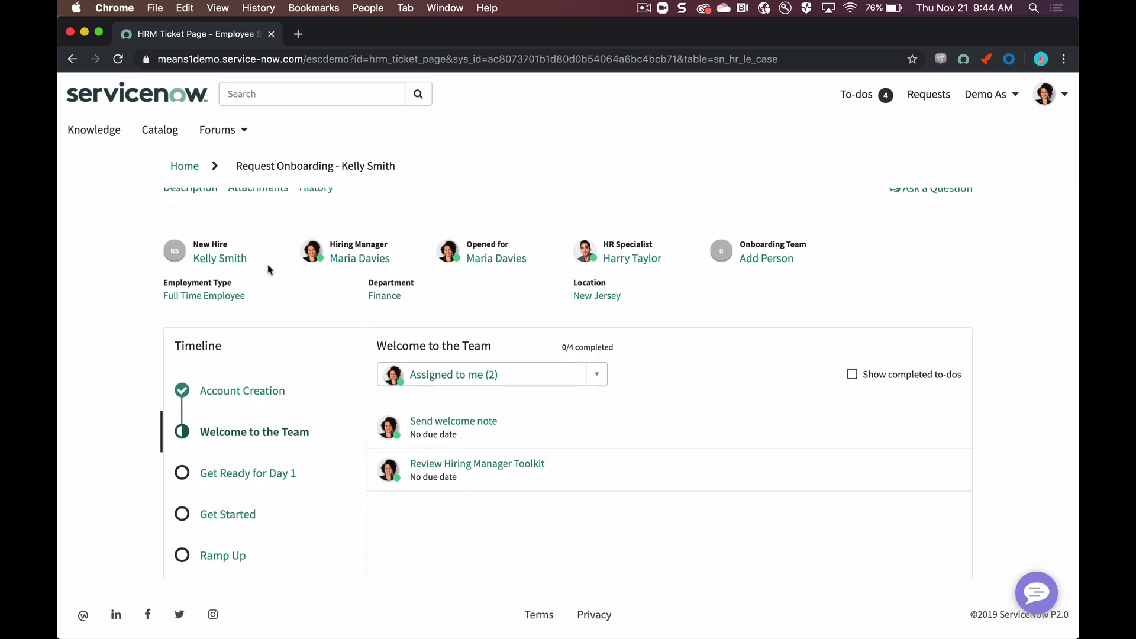
scroll(268, 270, "down", 3)
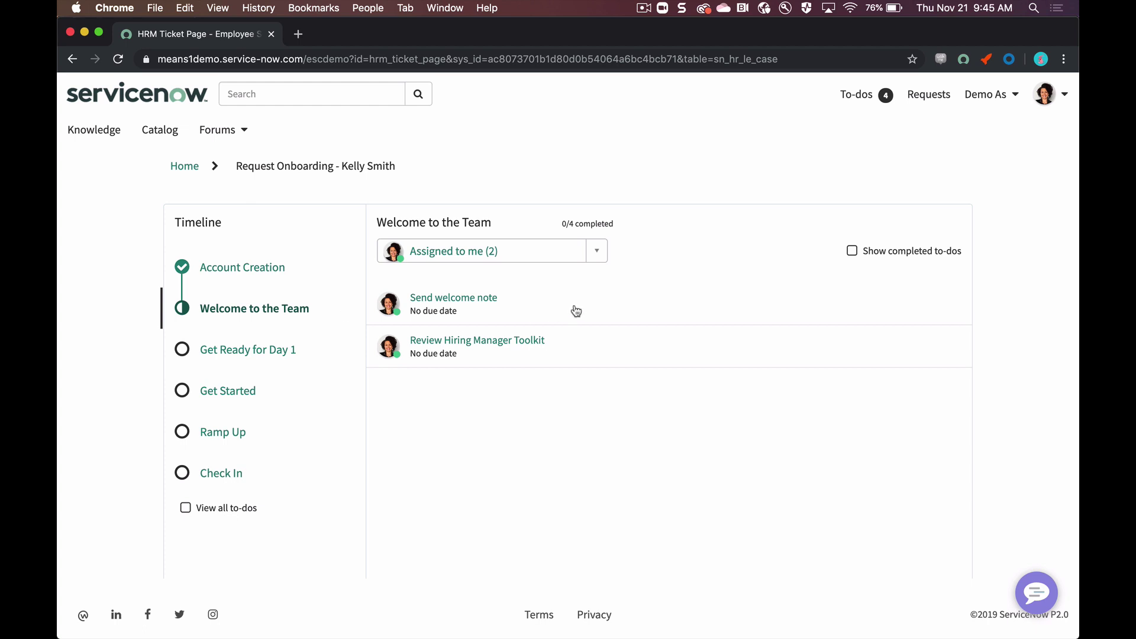
left_click(528, 300)
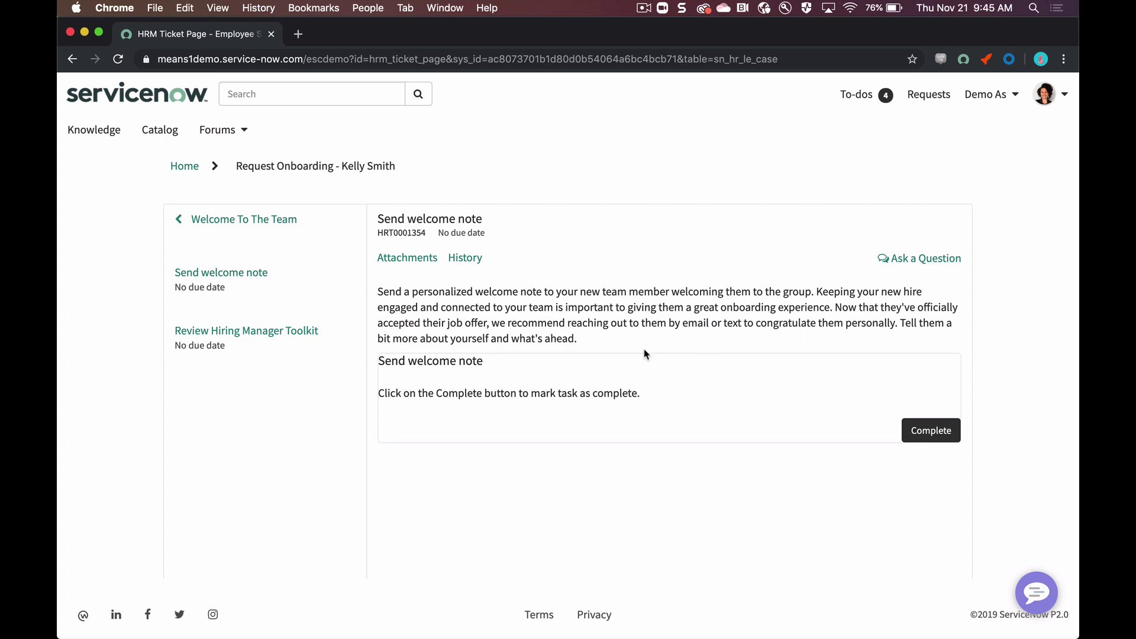
Step: Complete Send welcome note, then open the Review Hiring Manager Toolkit to-do's linked article
left_click(932, 432)
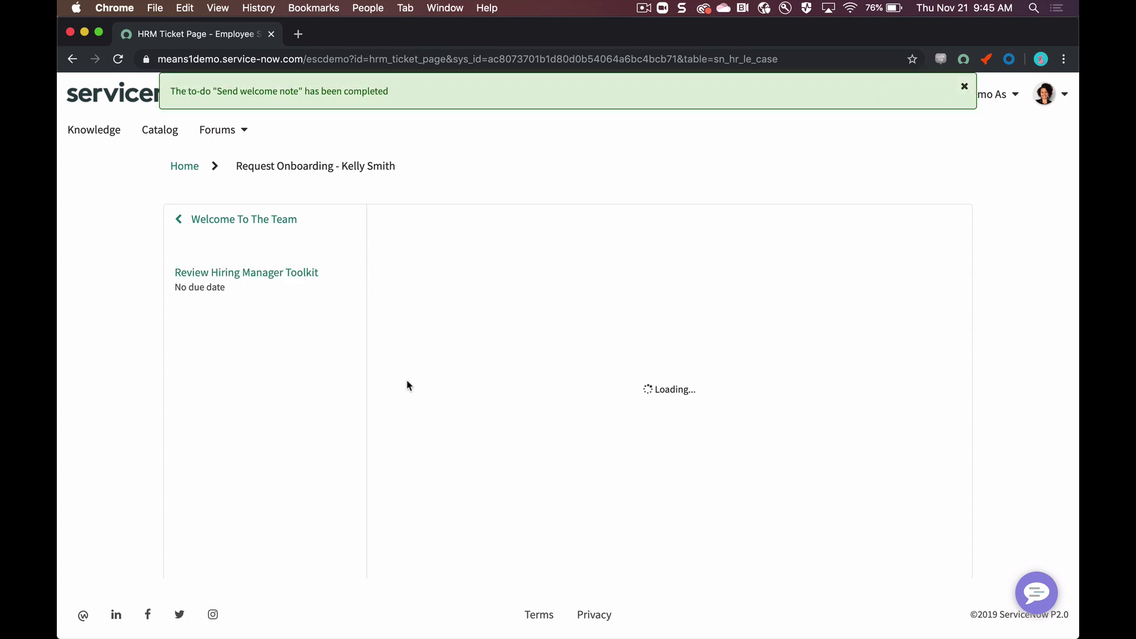
left_click(281, 286)
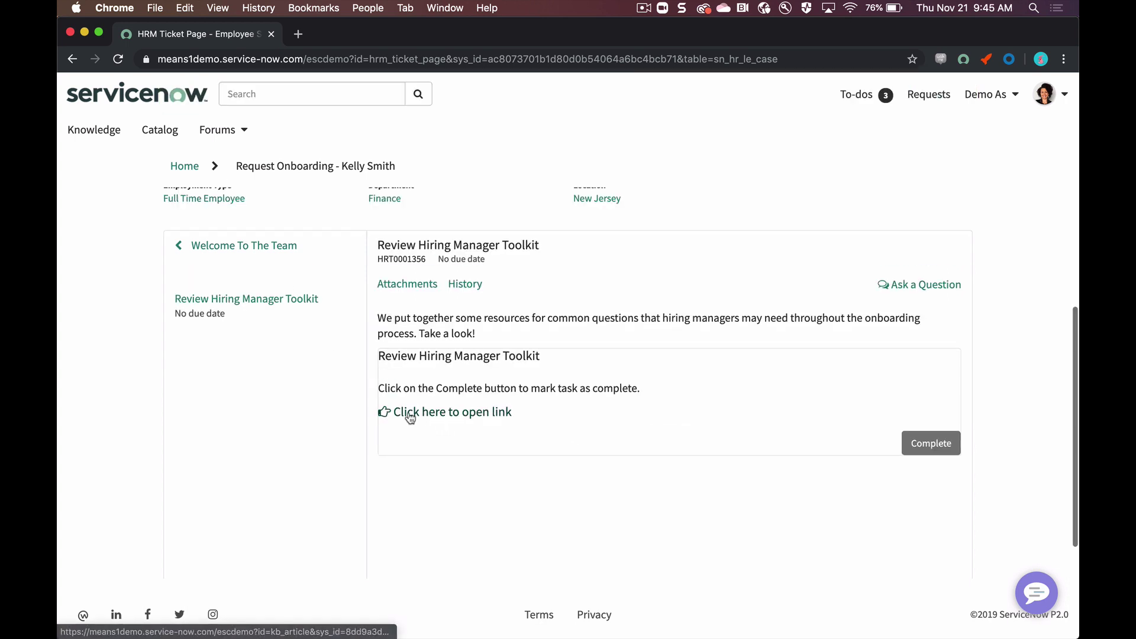
left_click(408, 412)
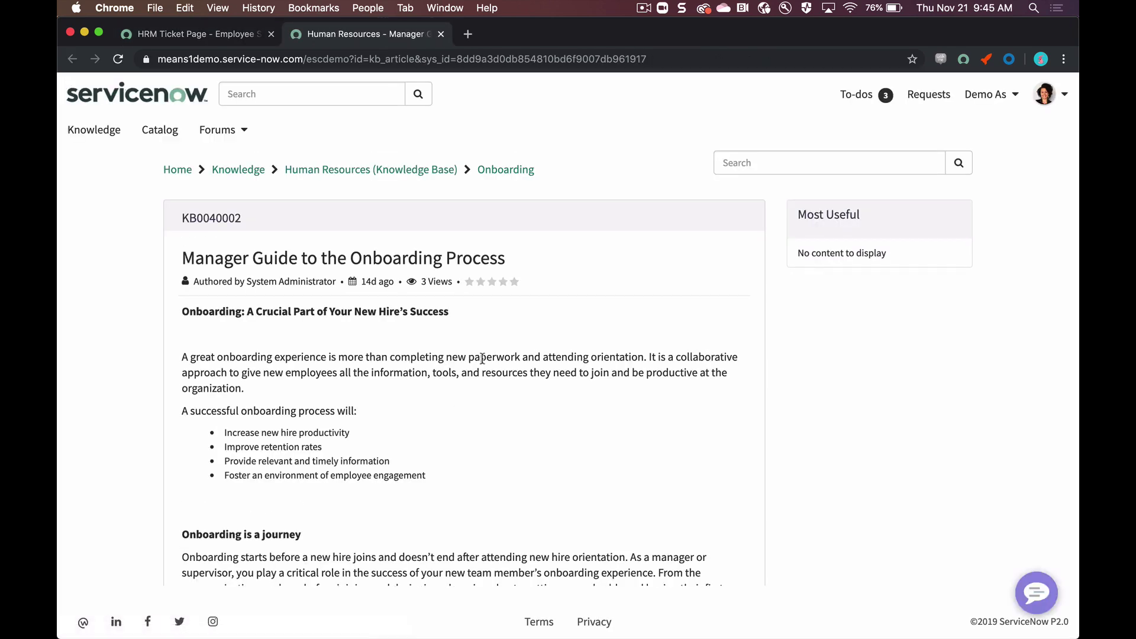
Step: Read through the Manager Guide to the Onboarding Process article and close its tab
scroll(482, 358, "down", 2)
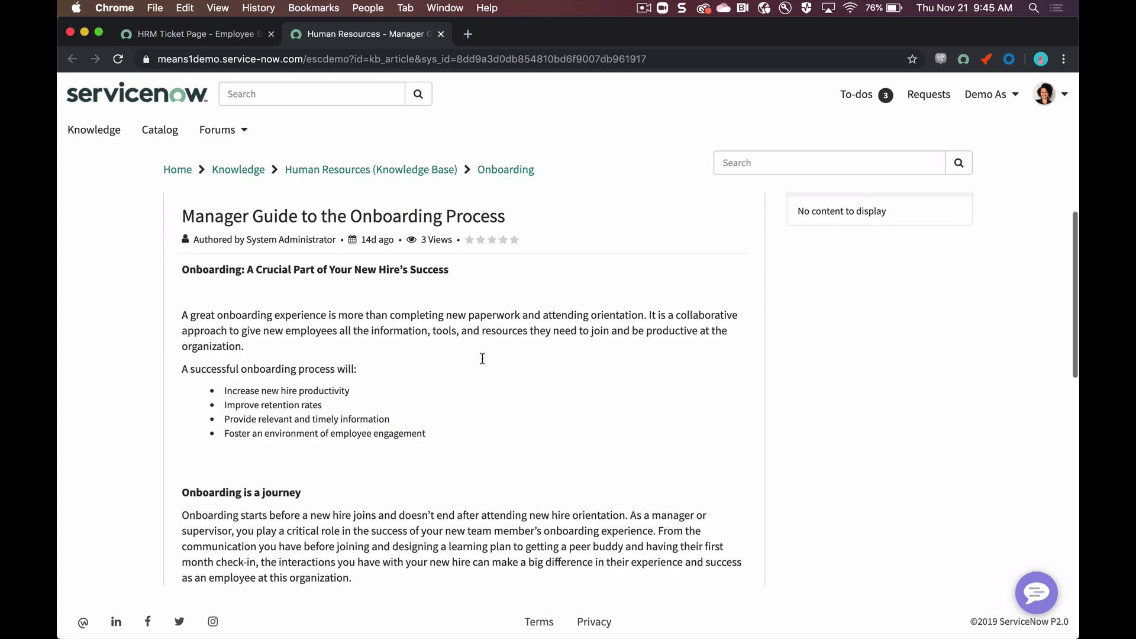
scroll(482, 358, "down", 8)
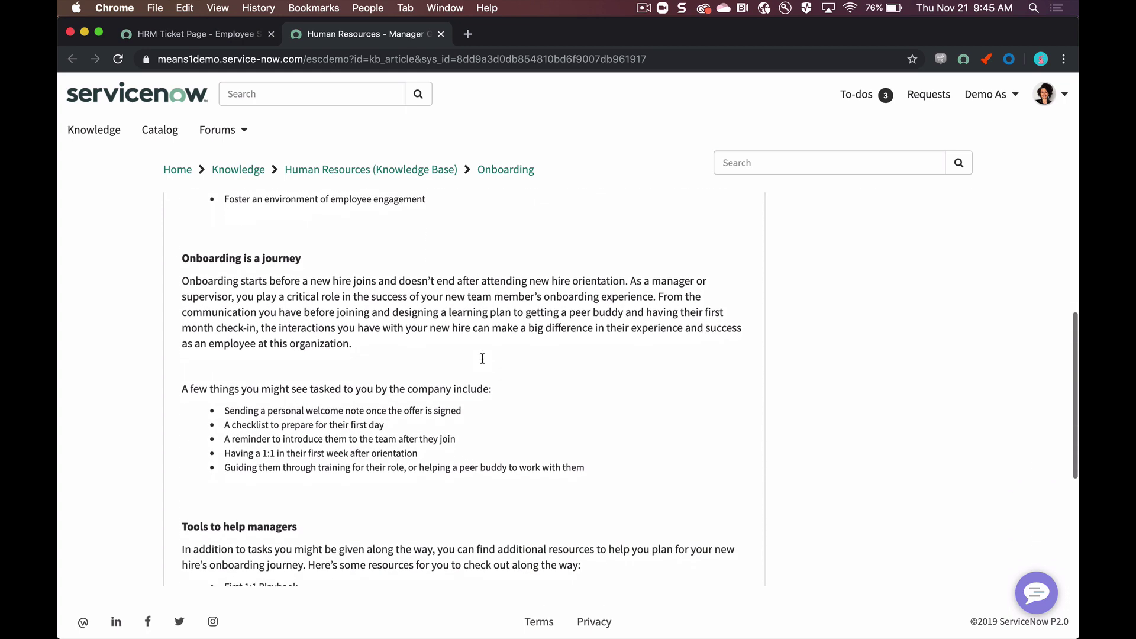
scroll(482, 358, "down", 7)
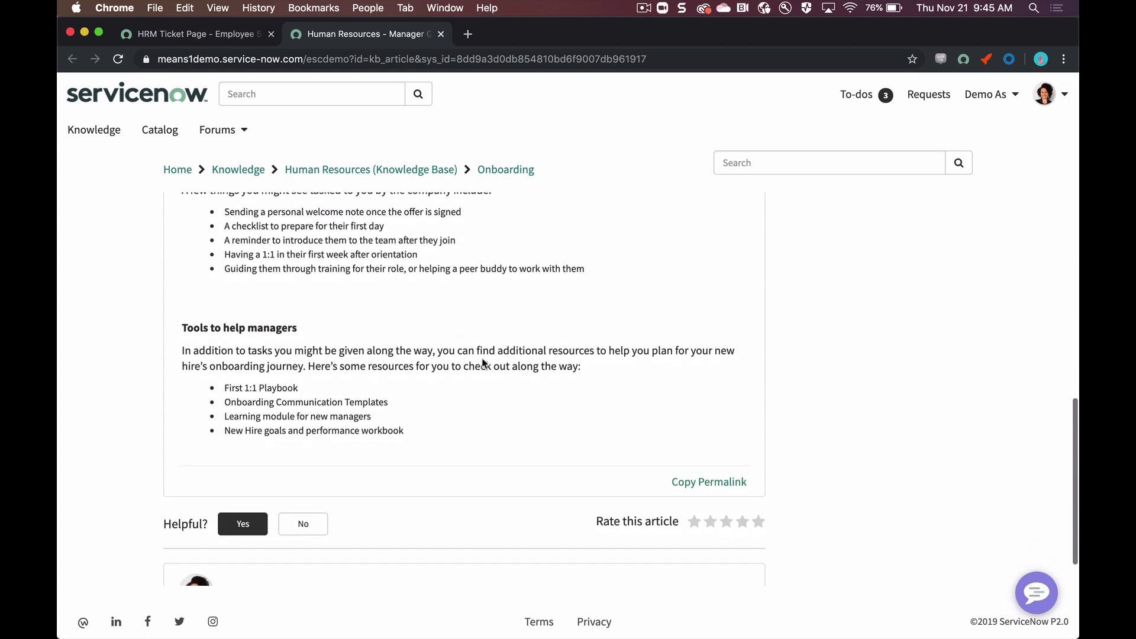
scroll(482, 361, "up", 9)
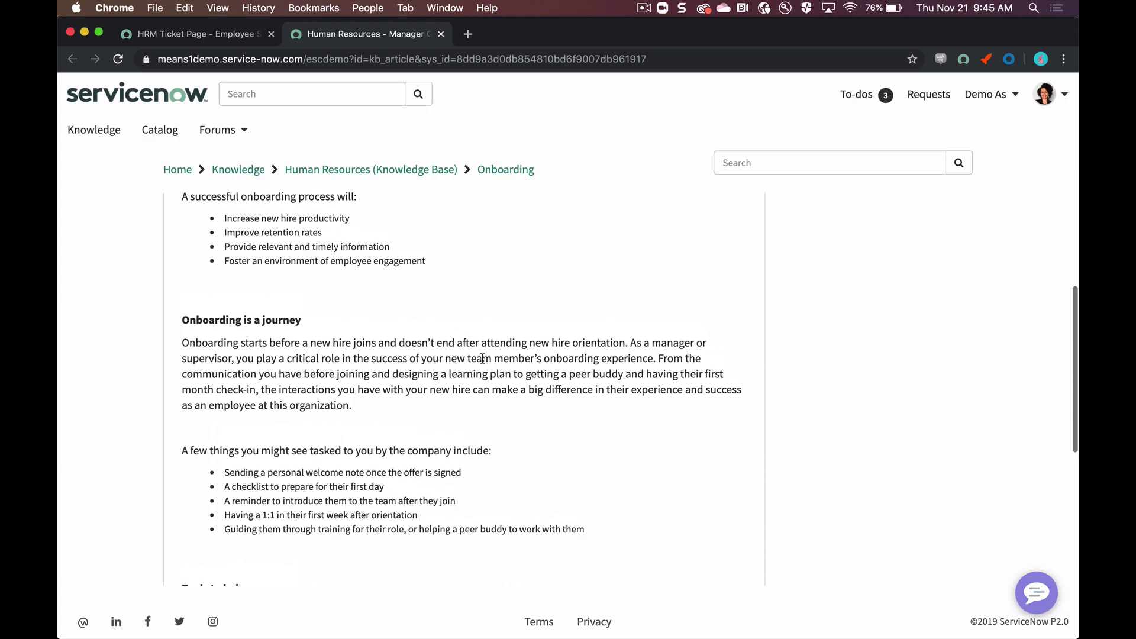
scroll(482, 358, "up", 7)
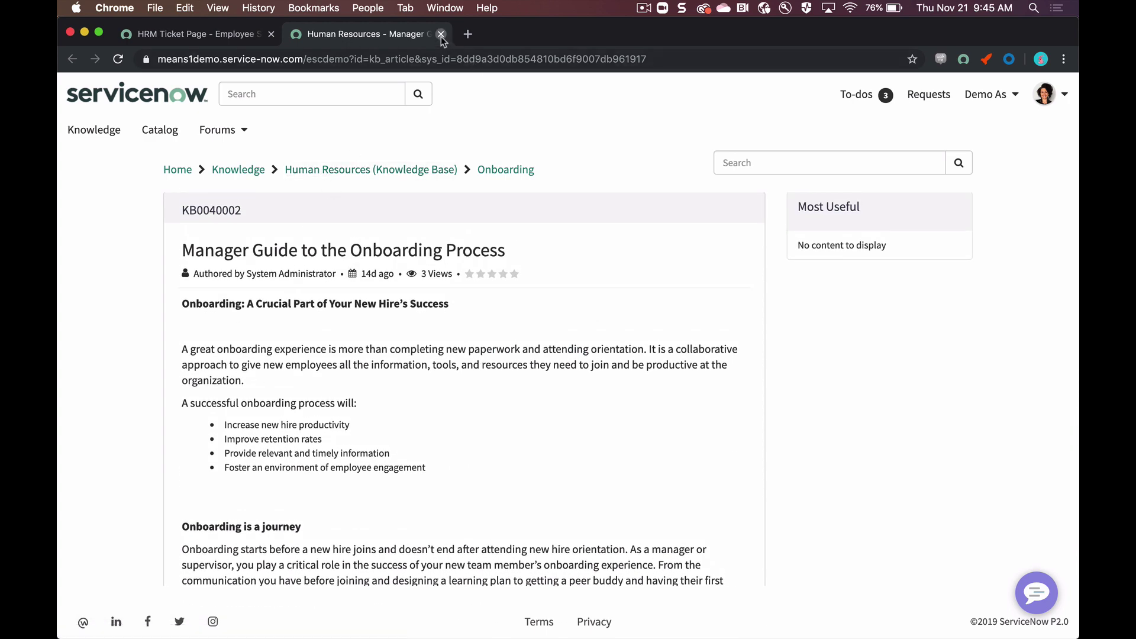
left_click(441, 34)
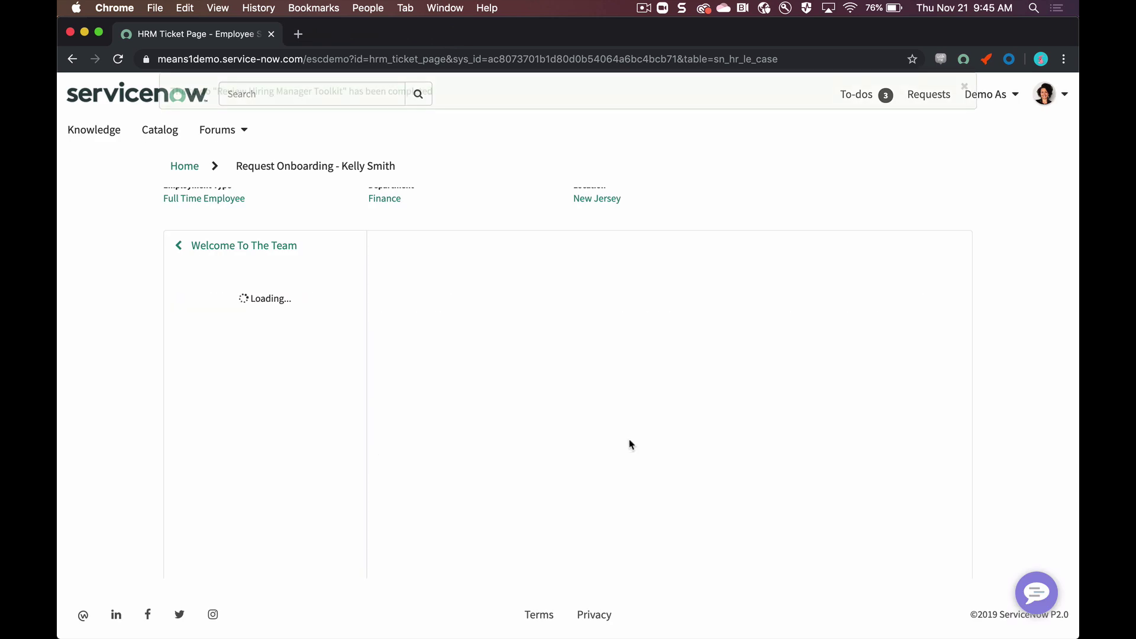
Step: Return to the Welcome To The Team timeline, check the to-do assignees, then switch to Gmail
left_click(274, 248)
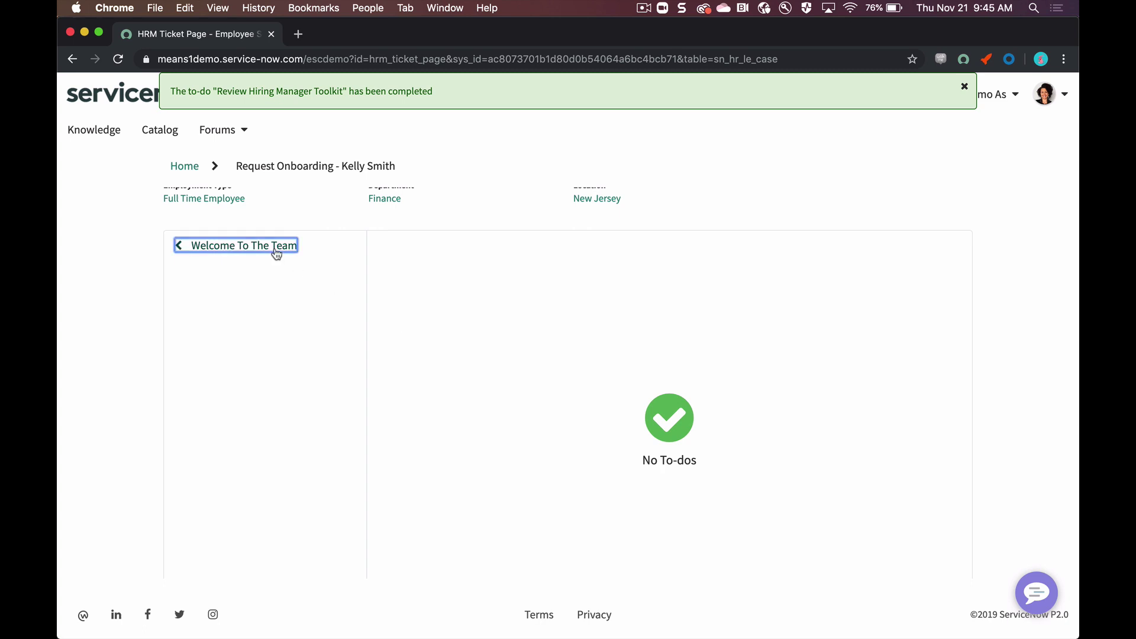
left_click(573, 278)
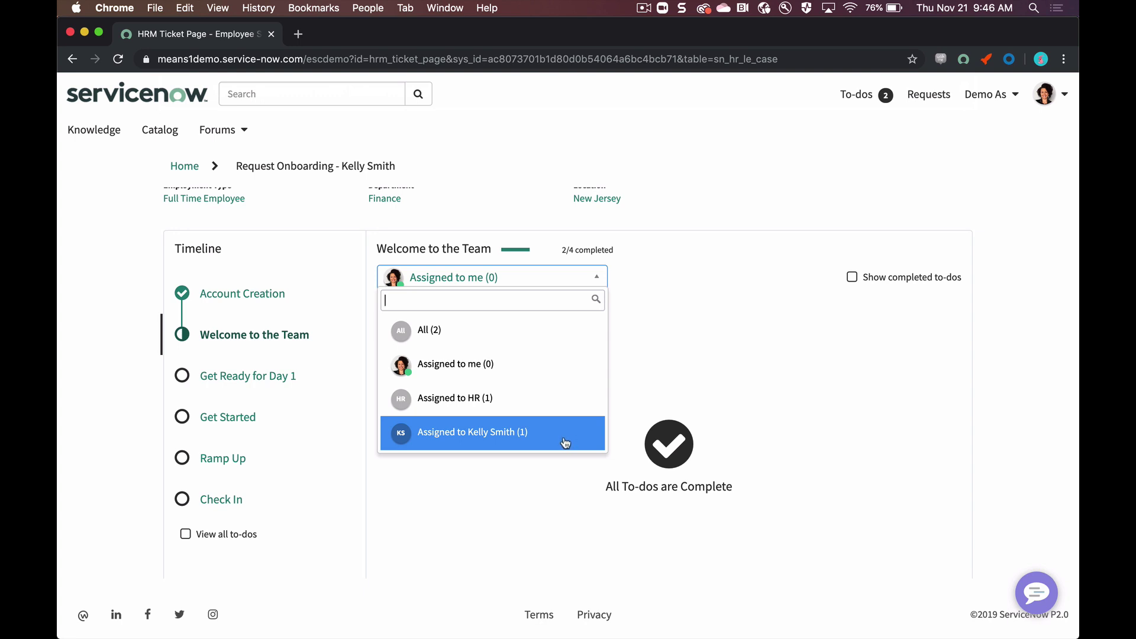
left_click(667, 286)
key("super+grave")
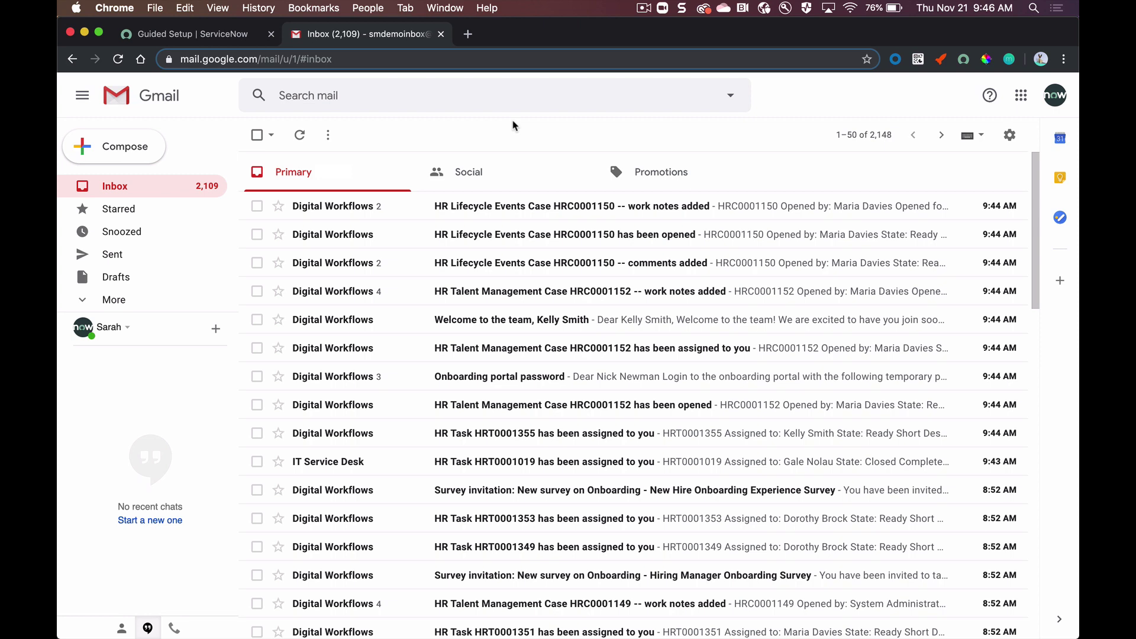
Step: Read the 'Welcome to the team' email and return to the inbox
left_click(550, 319)
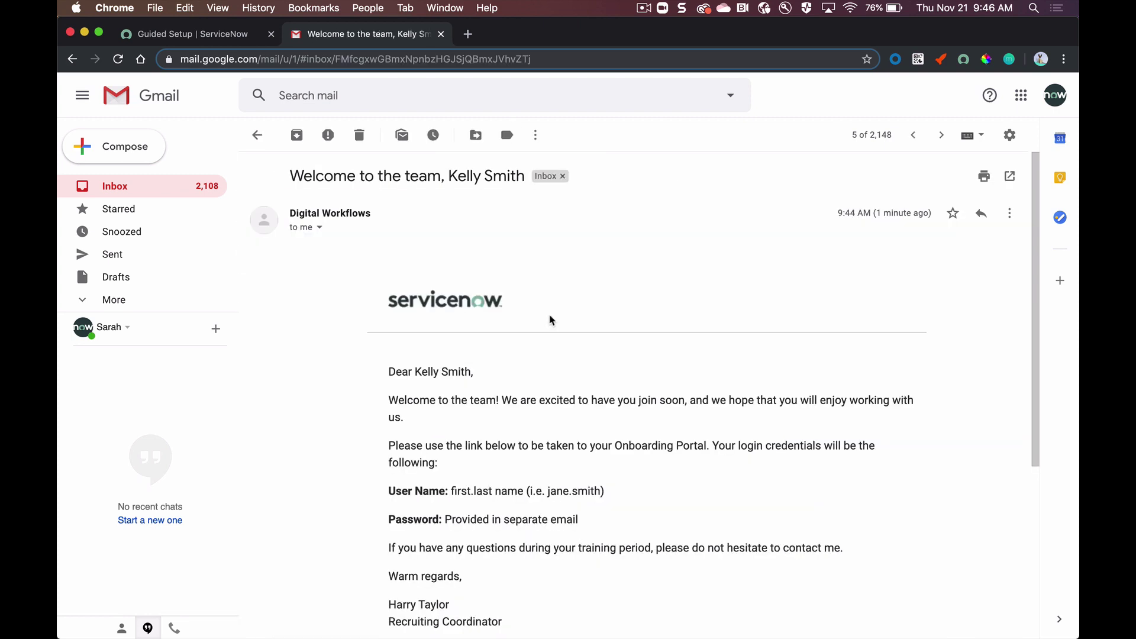
scroll(551, 319, "down", 2)
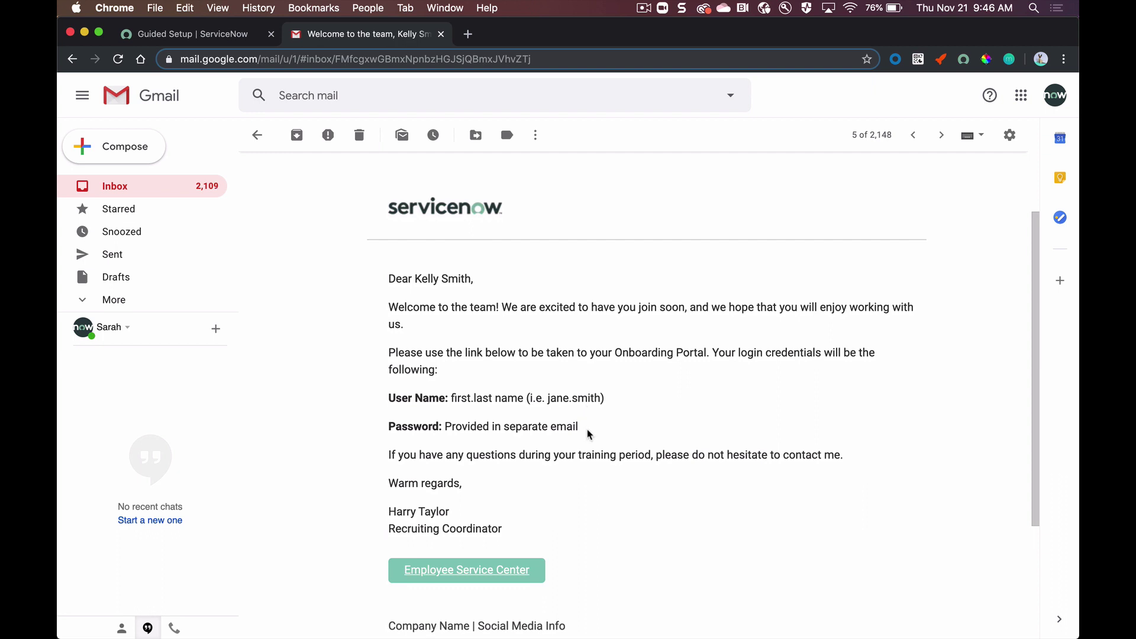
scroll(590, 434, "down", 1)
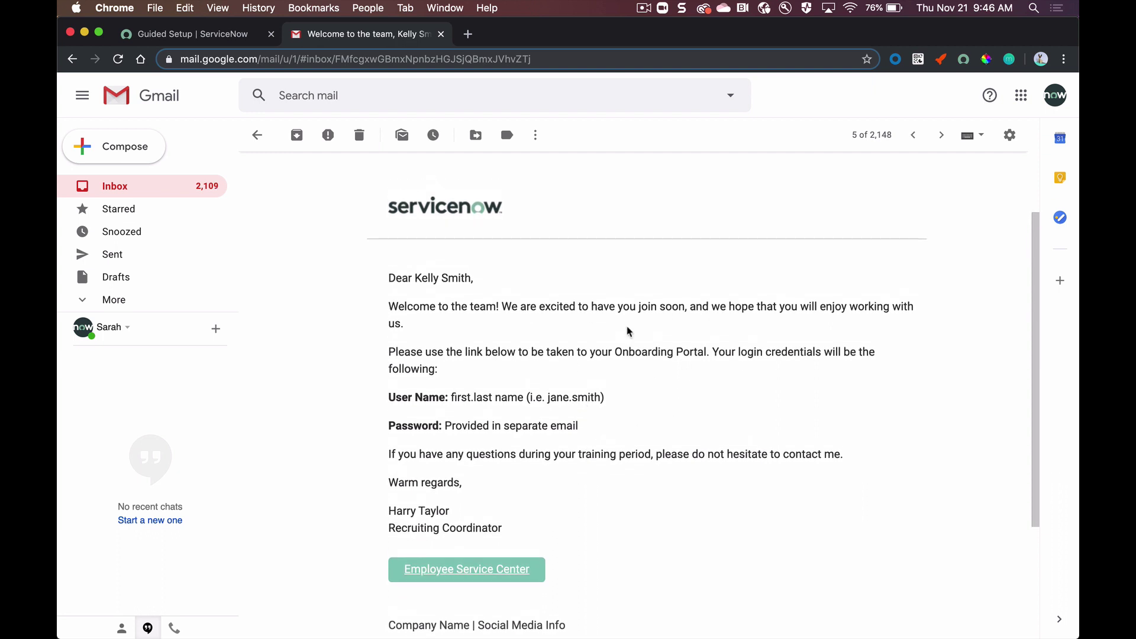
scroll(629, 331, "down", 2)
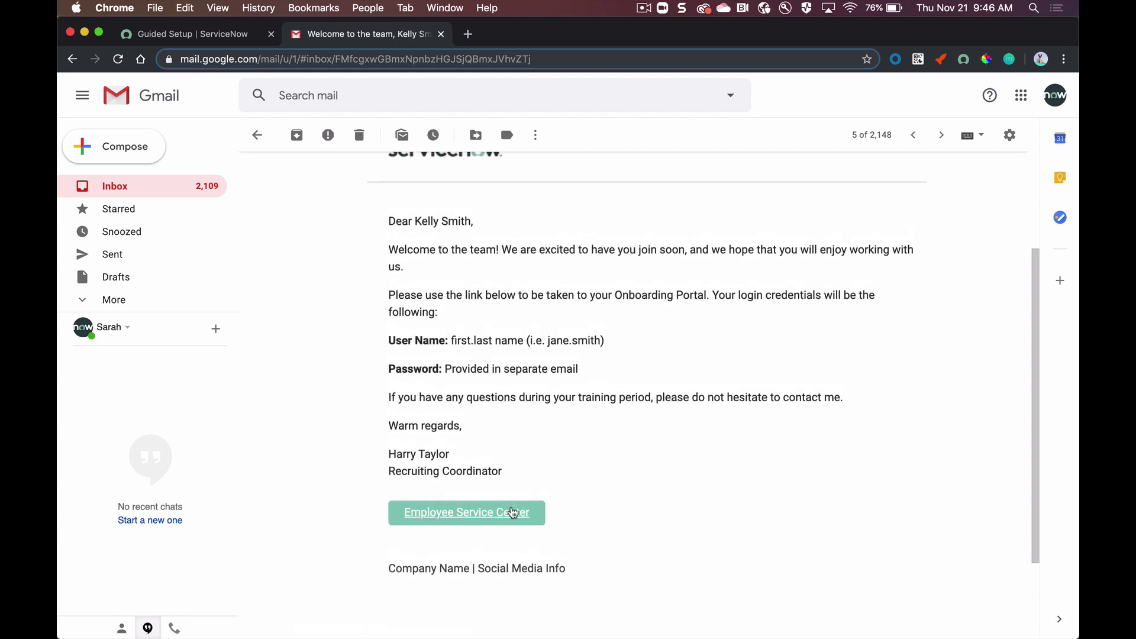
scroll(612, 397, "up", 1)
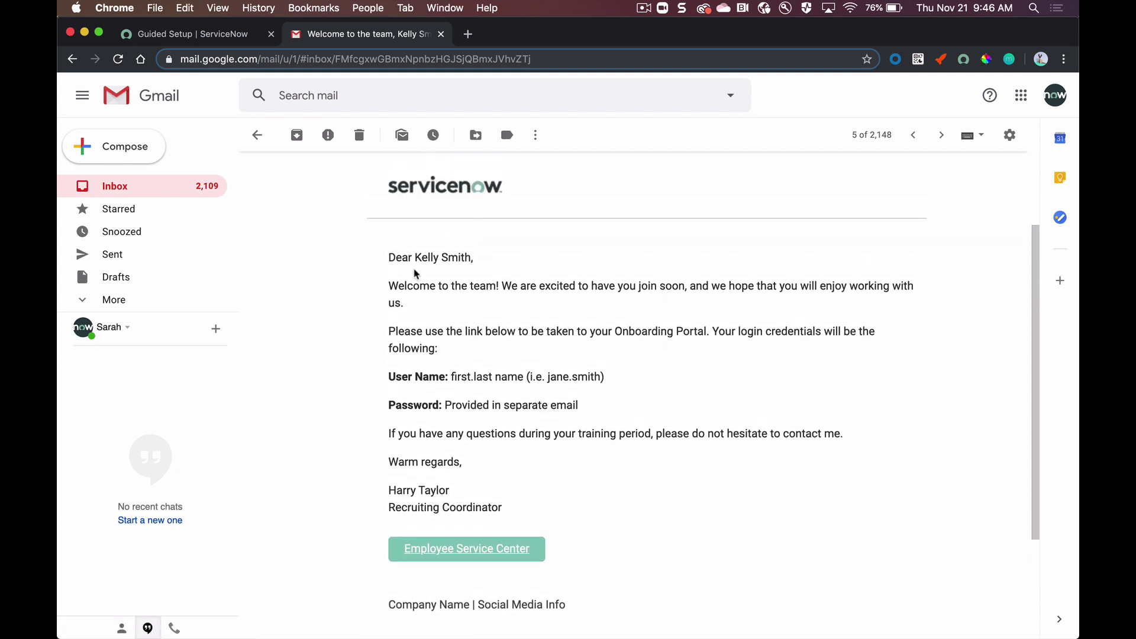
left_click(257, 135)
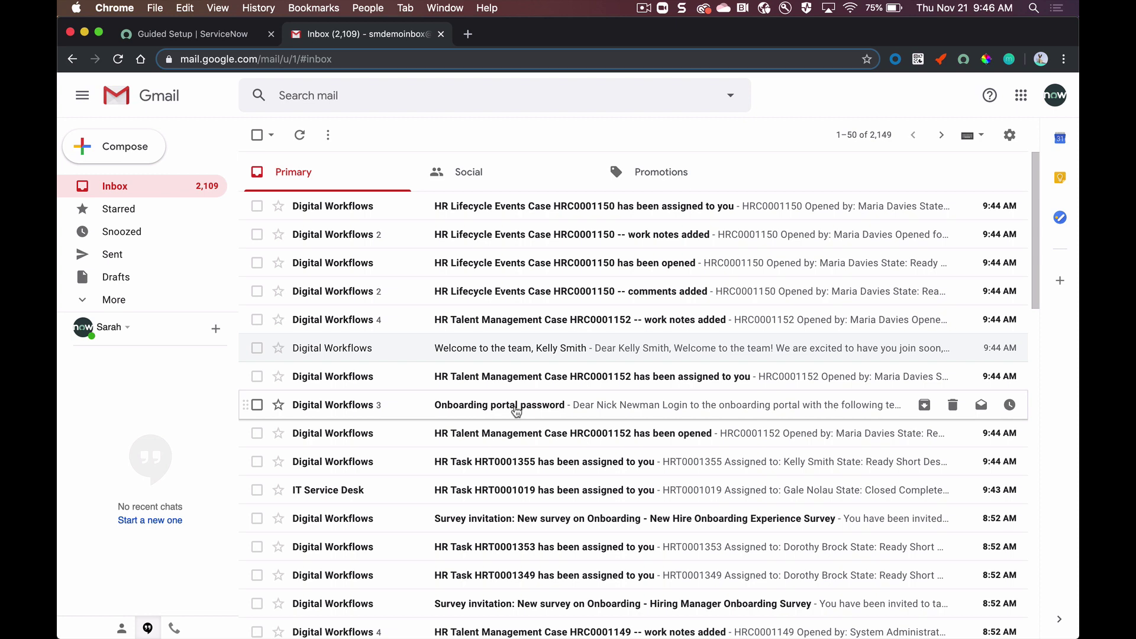
Step: Open the 'Onboarding portal password' email and select the first temporary password
left_click(516, 409)
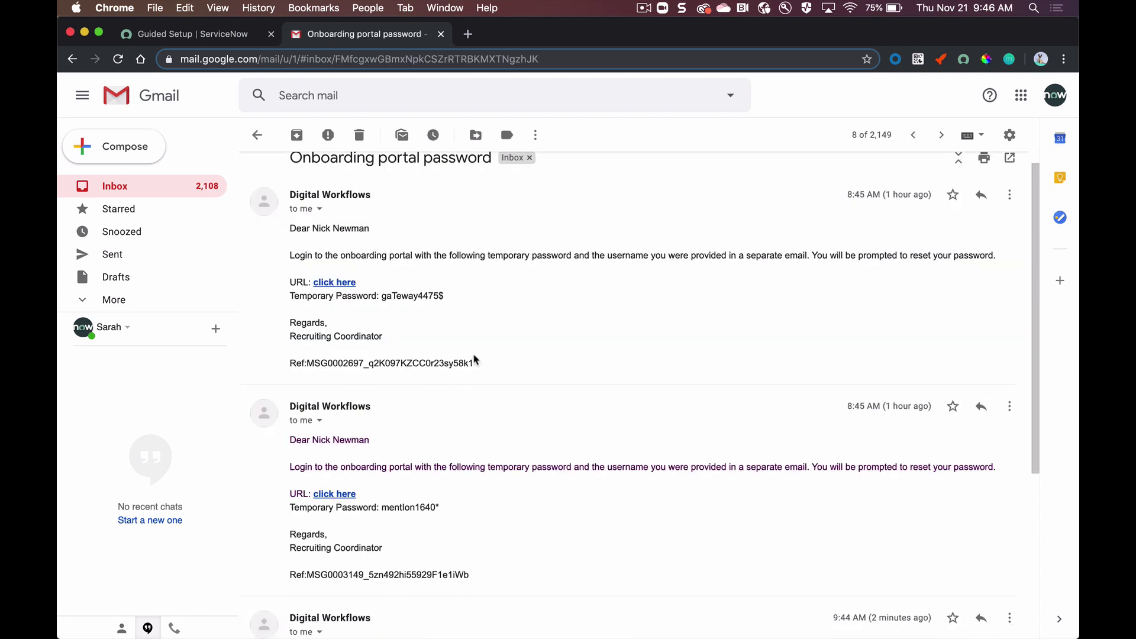
left_click_drag(445, 297, 381, 296)
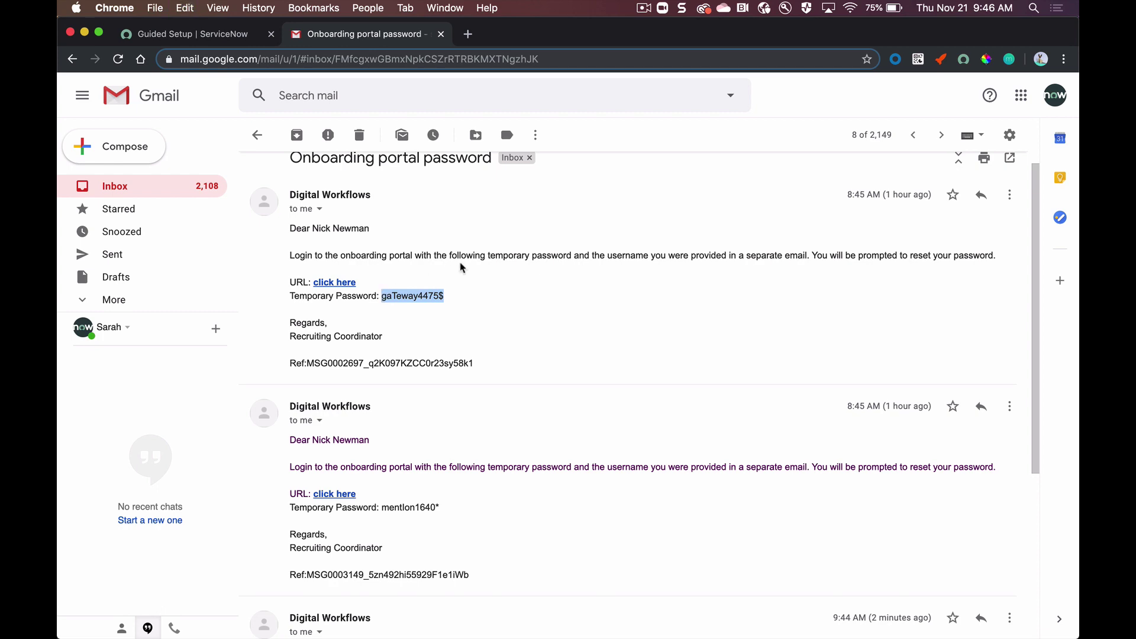
key("ctrl+Right")
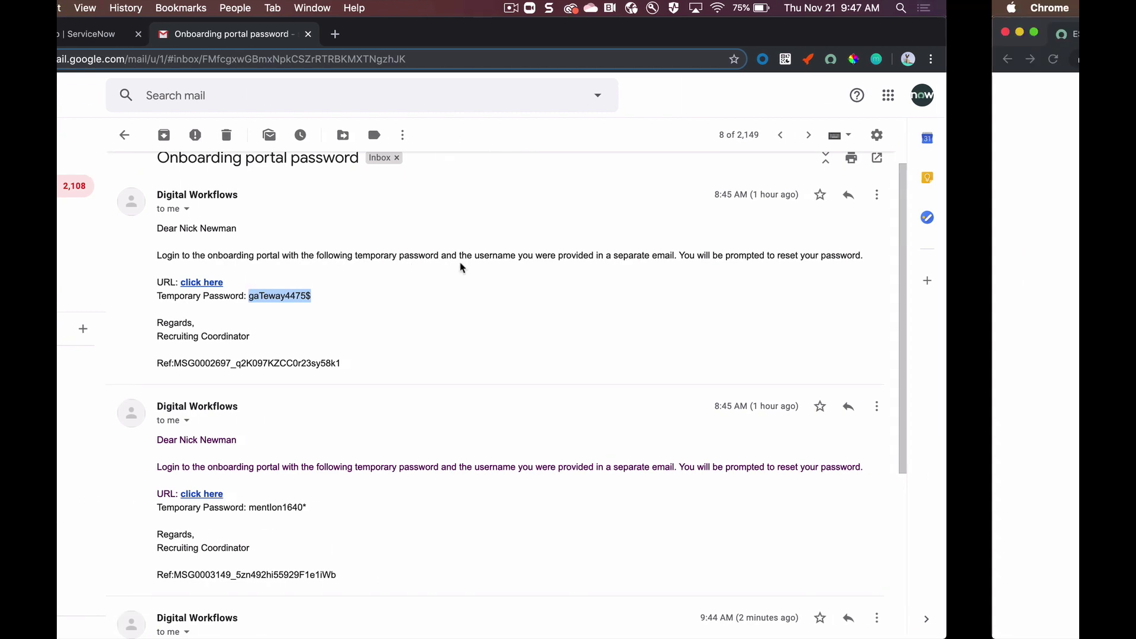
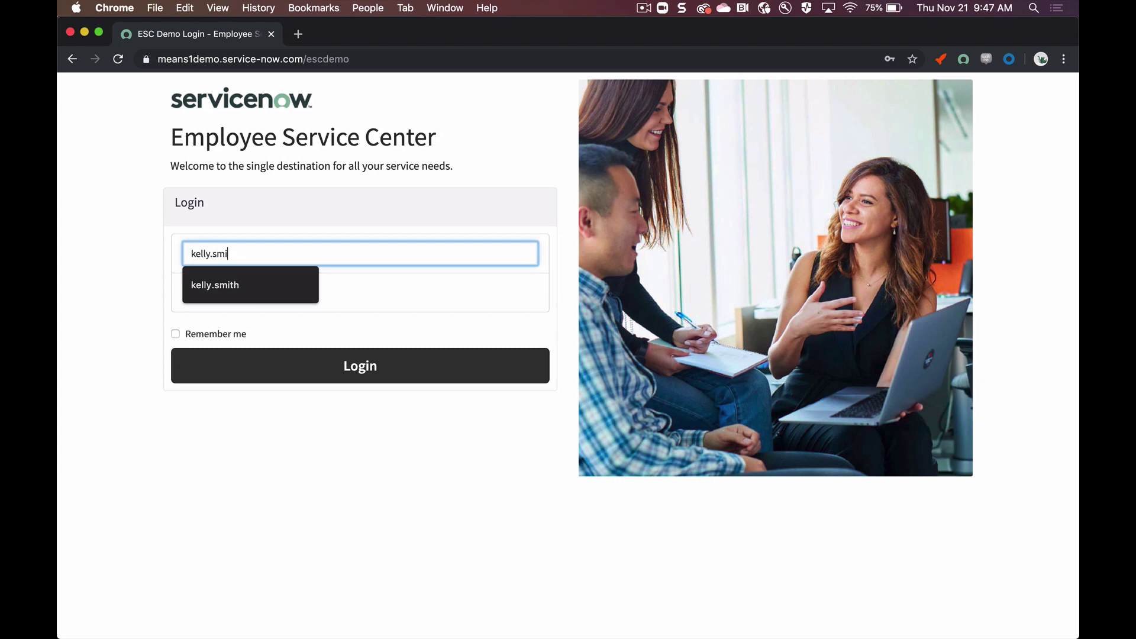
Step: Log in to the employee portal with the new hire's username and temporary password
key("Tab")
type("ga")
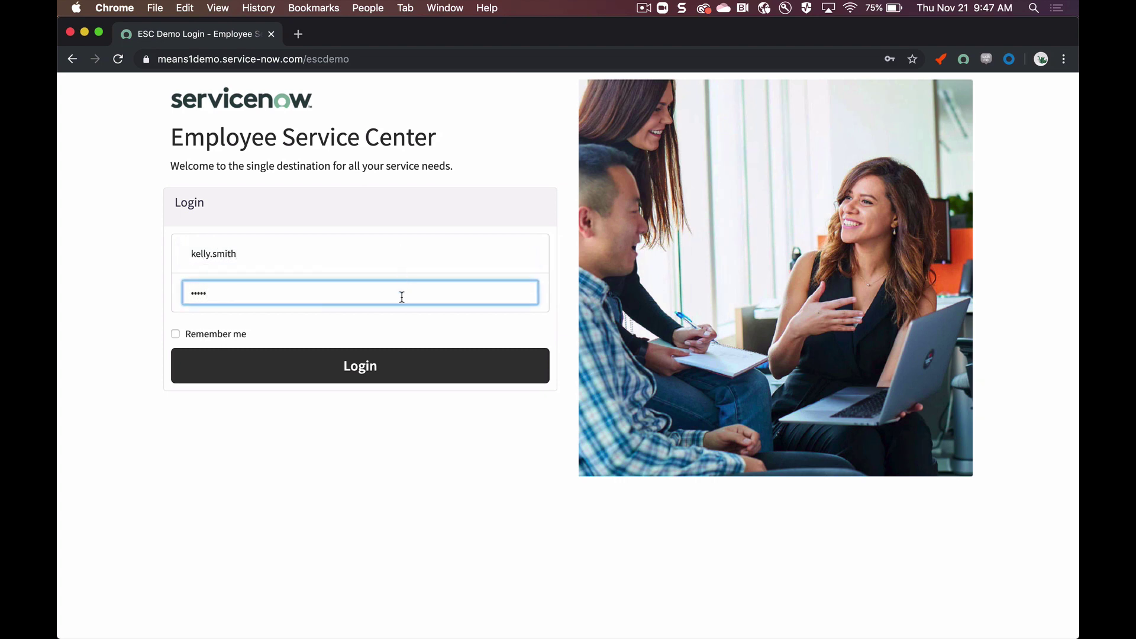
left_click(377, 366)
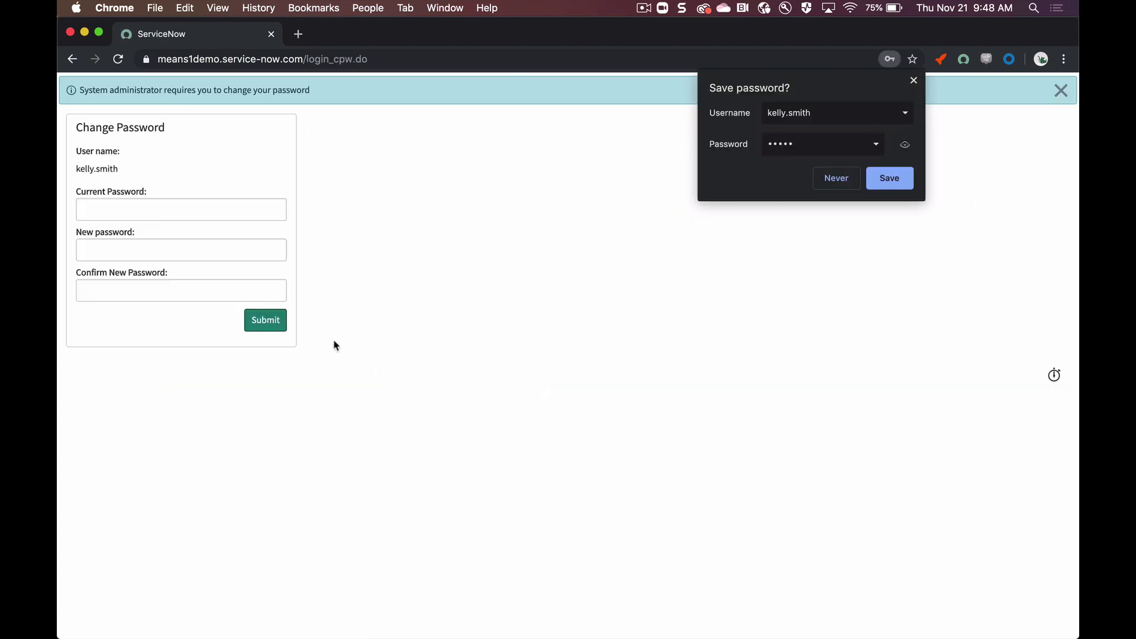
Step: Enter the current password, then set and confirm a new password for the account
left_click(225, 208)
type("•••••")
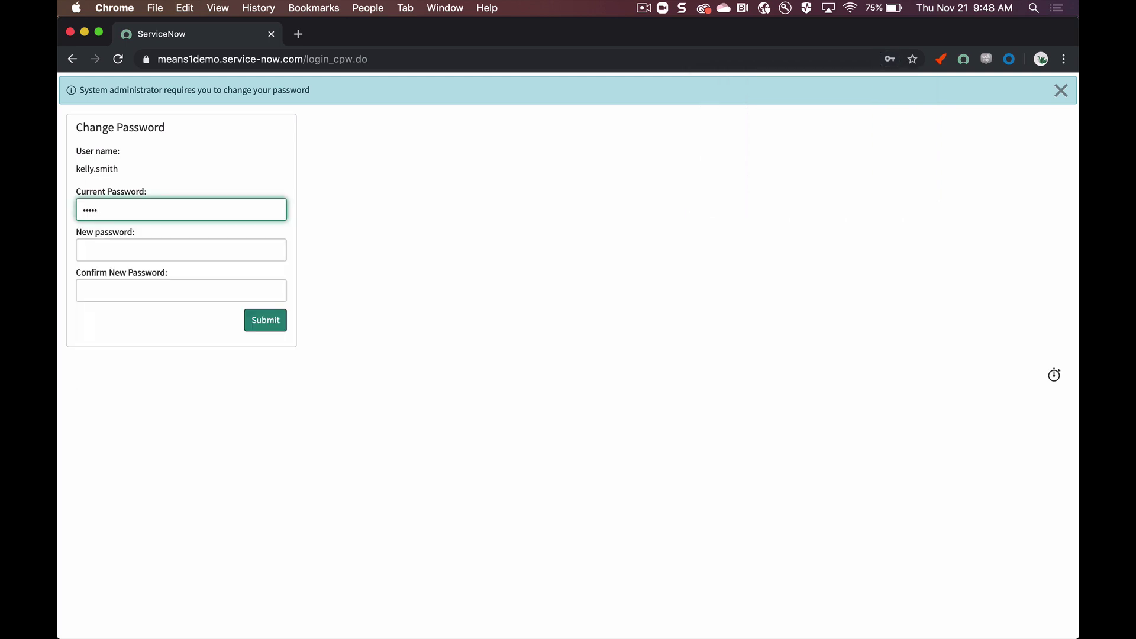
key("BackSpace")
key("BackSpace")
key("BackSpace")
key("BackSpace")
type("•")
left_click(181, 250)
type("••••")
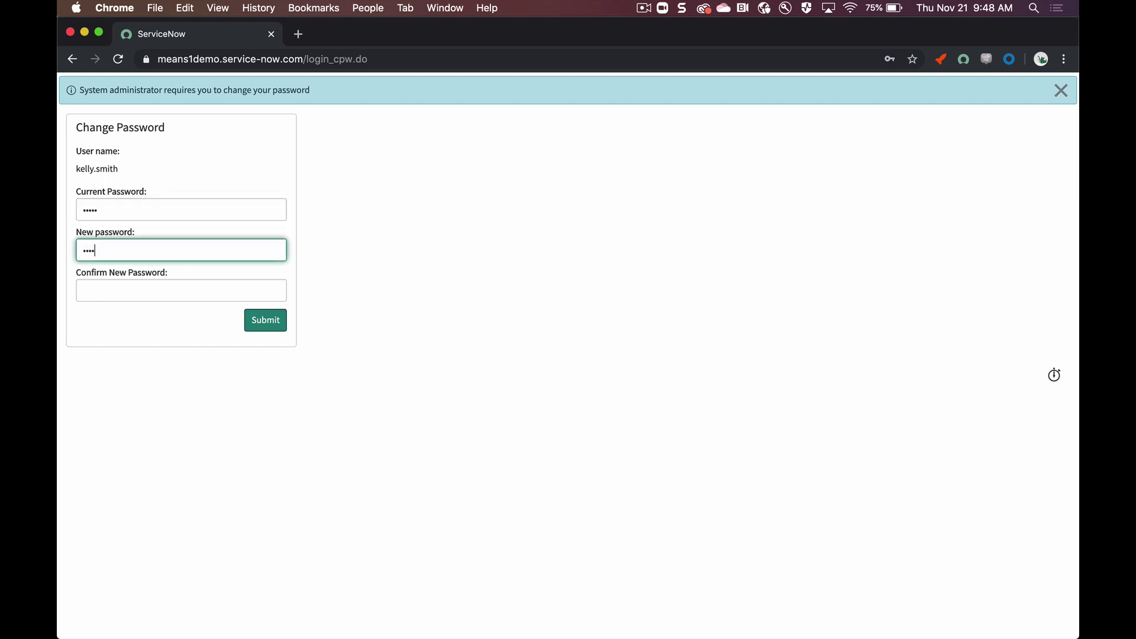
type("••••")
key("Tab")
type("••")
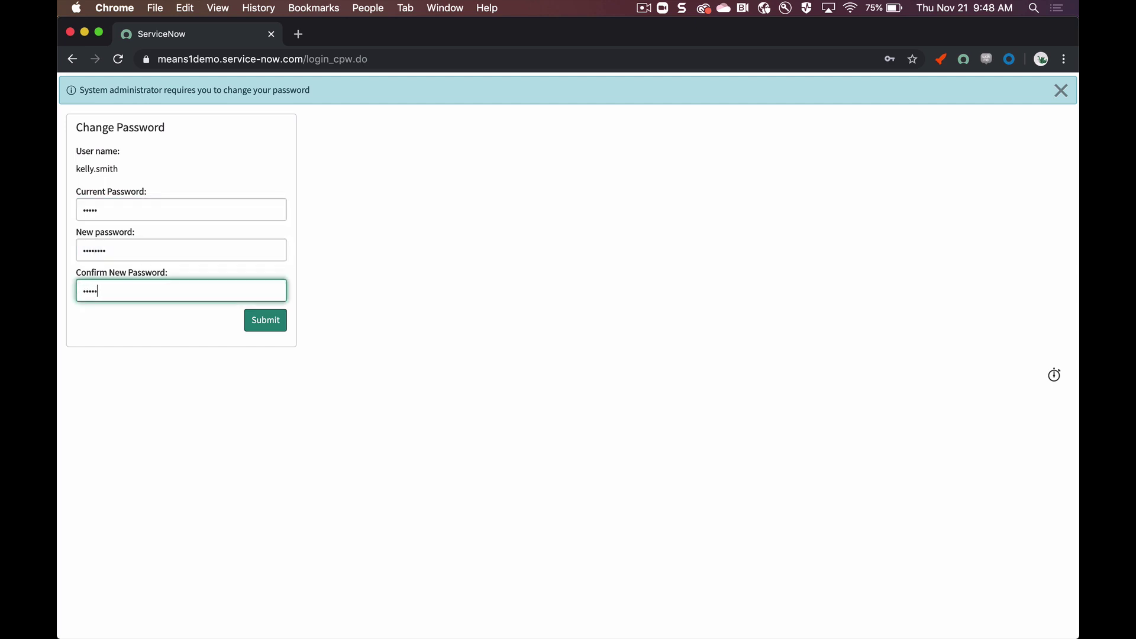
key("Return")
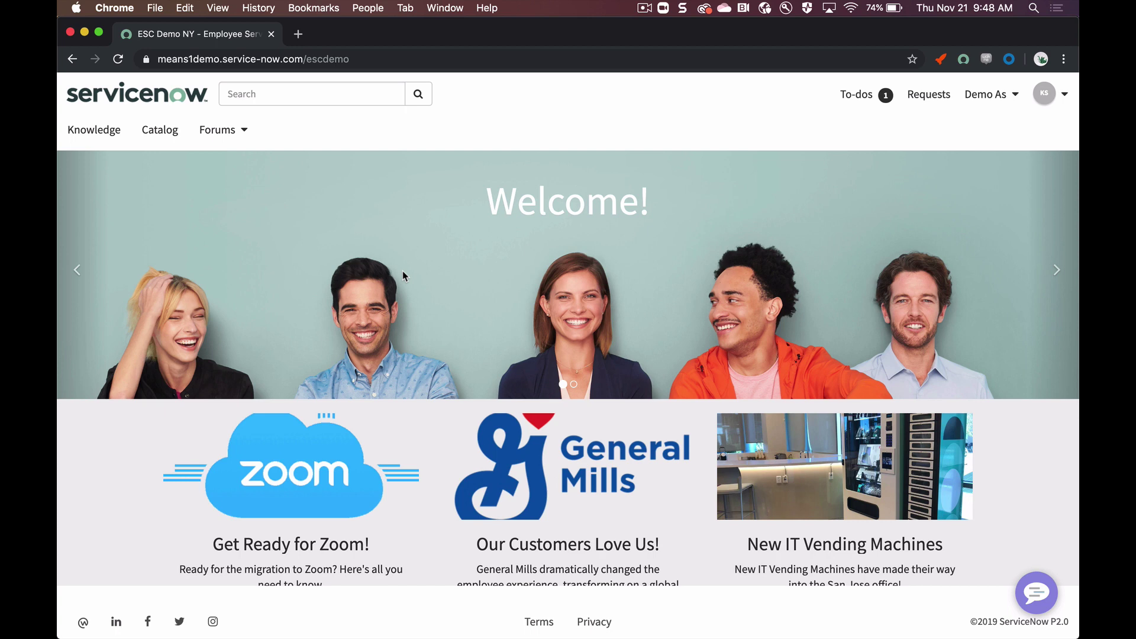
Step: Mark the Watch Welcome Video to-do complete and dismiss the green confirmation banner
left_click(852, 96)
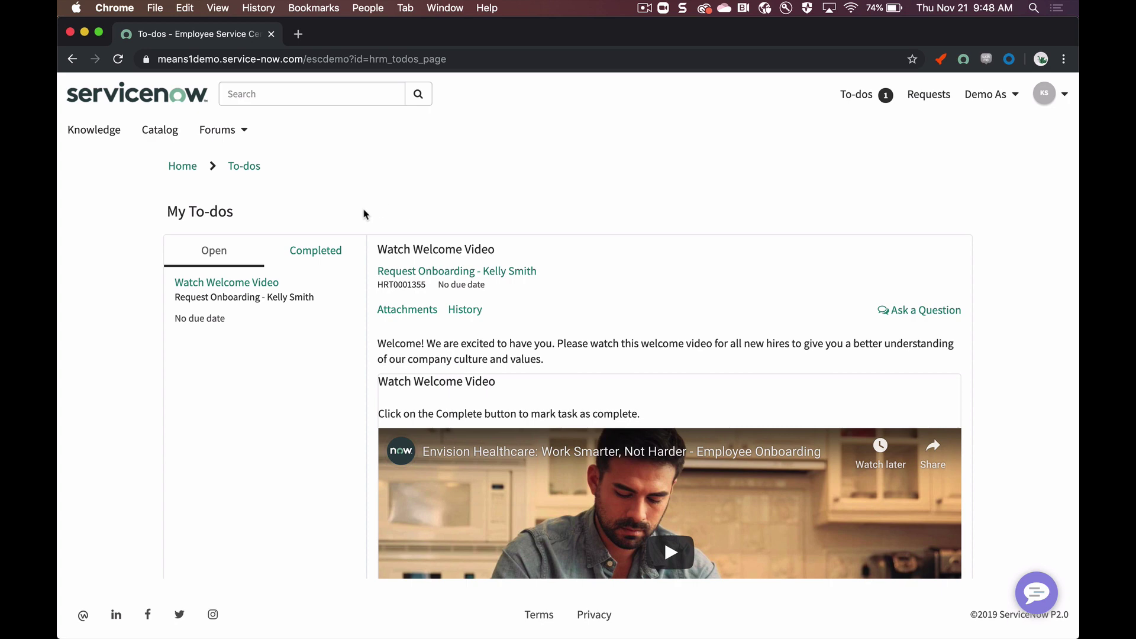
scroll(364, 214, "down", 4)
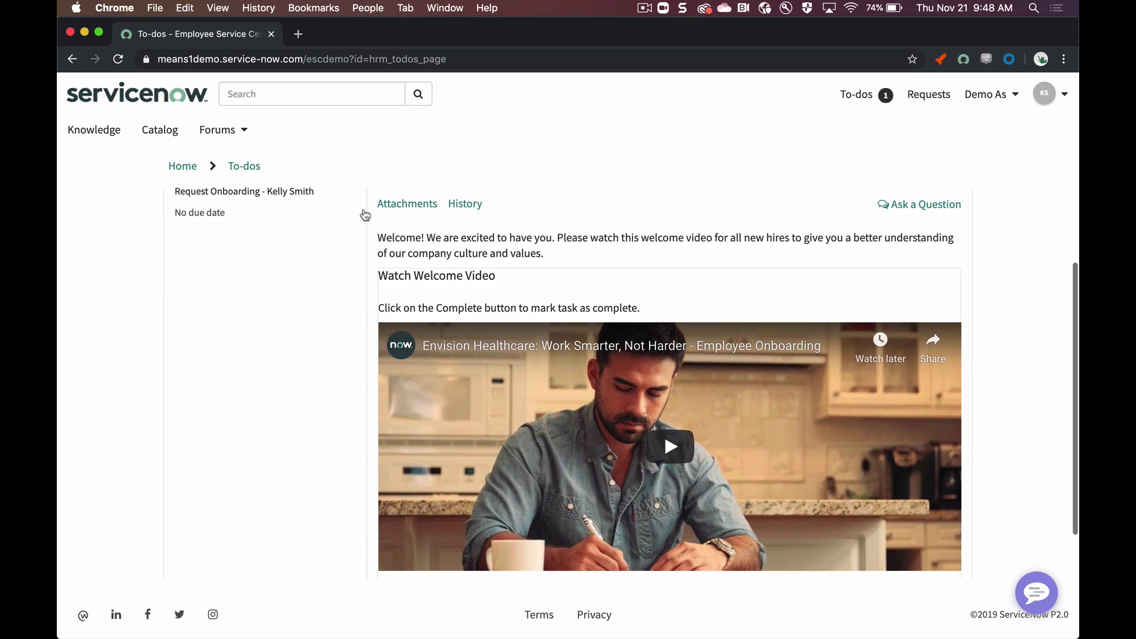
scroll(355, 301, "down", 2)
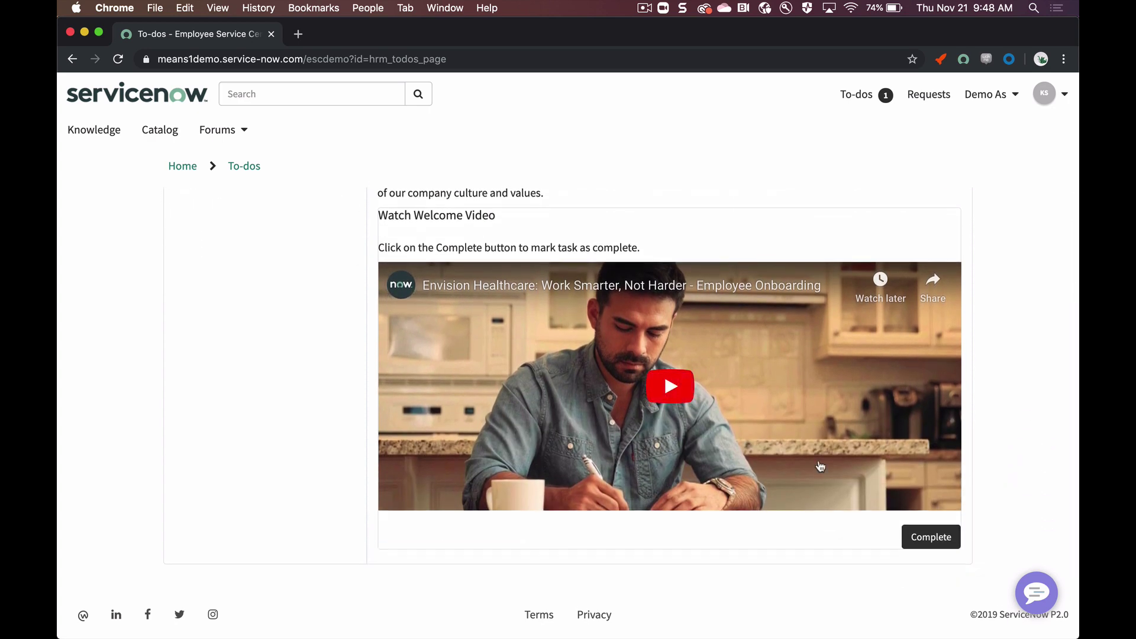
left_click(914, 539)
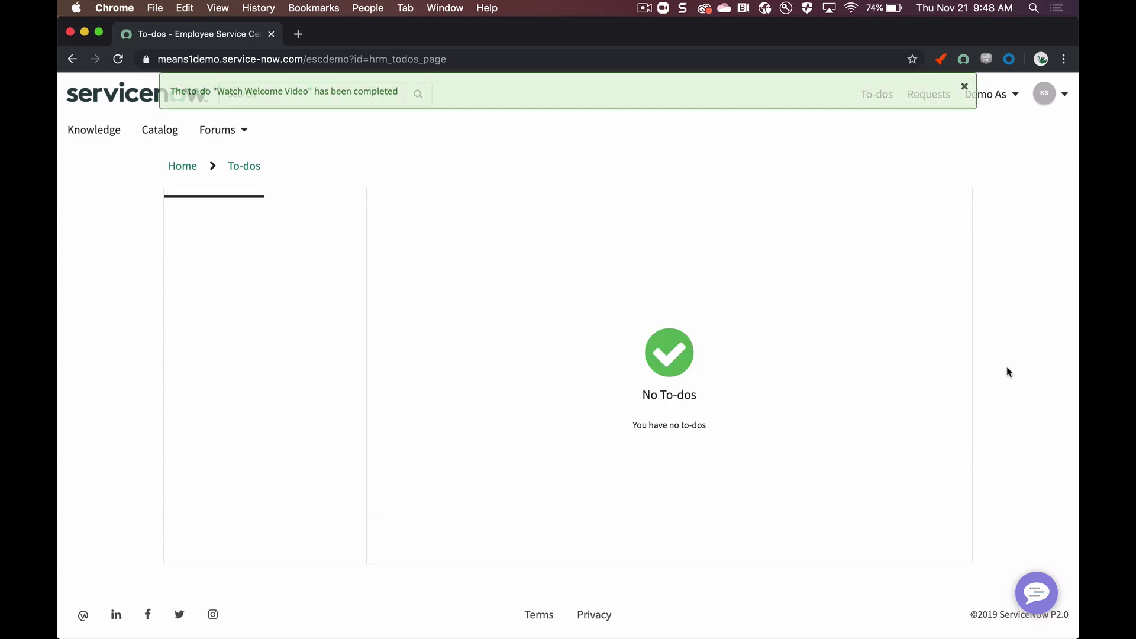
left_click(963, 87)
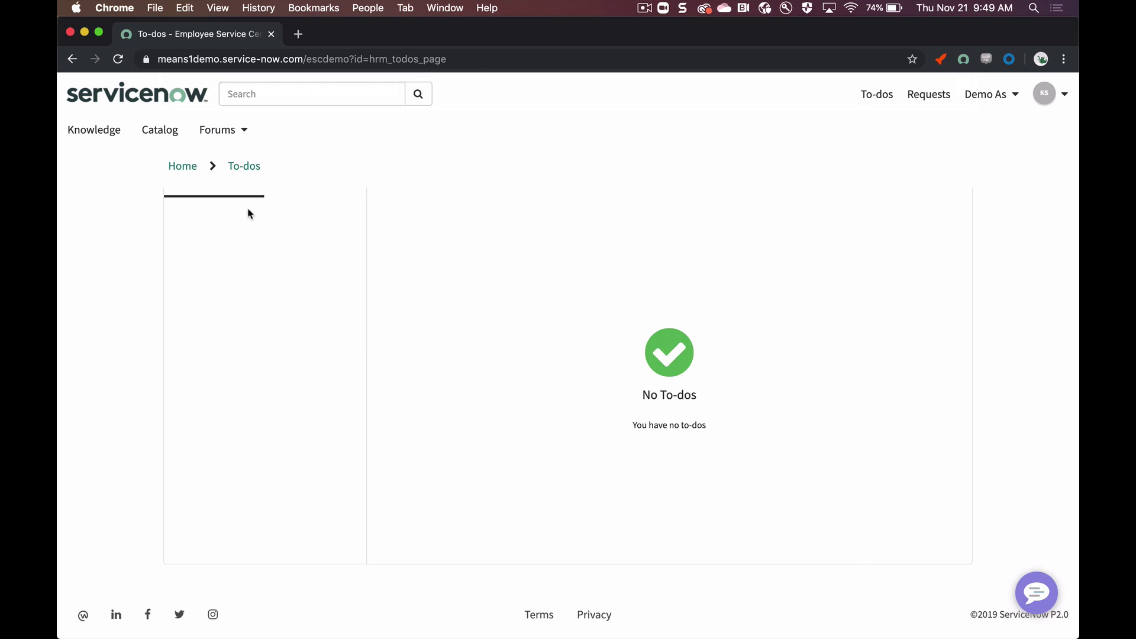
left_click(368, 8)
Step: As the HR agent, open the onboarding case from today's VIP cases, then its background check task
left_click(393, 72)
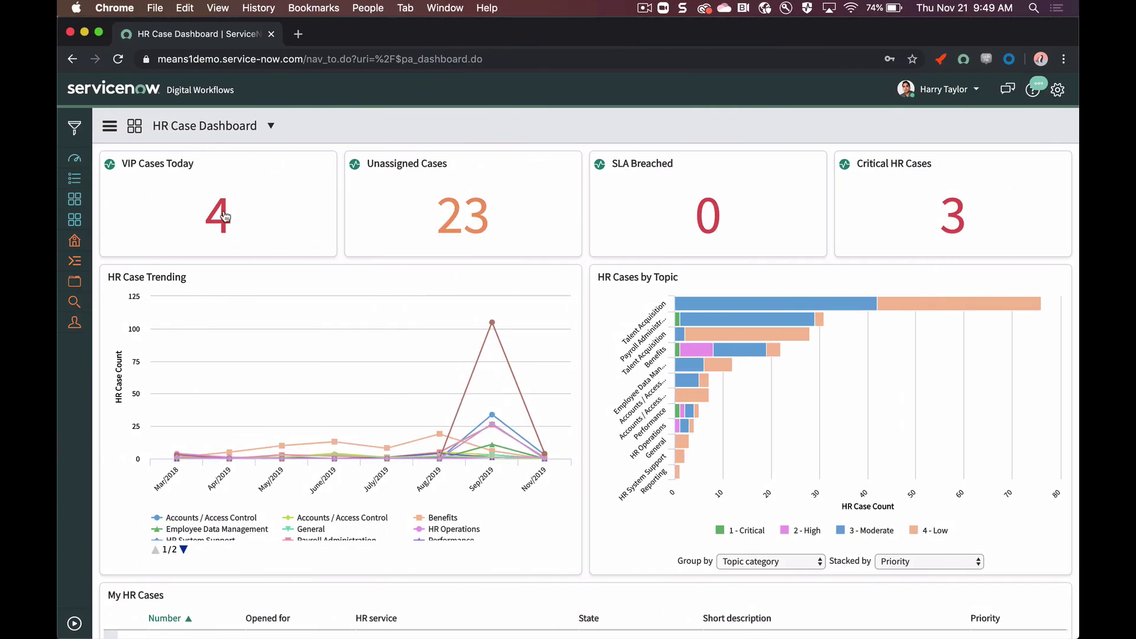
left_click(225, 217)
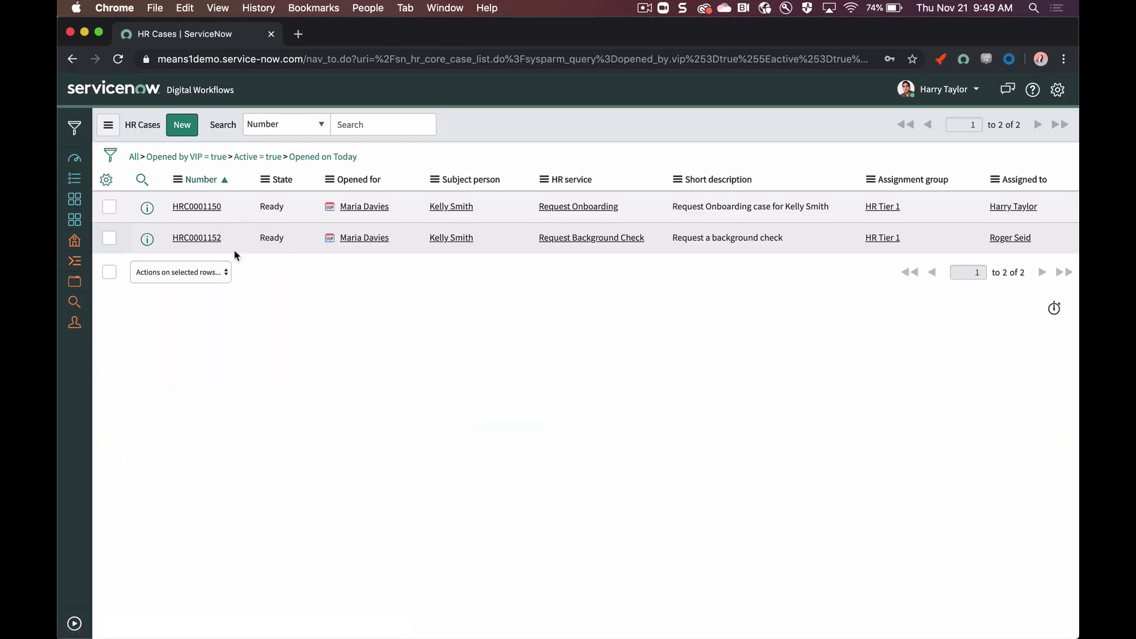
left_click(199, 208)
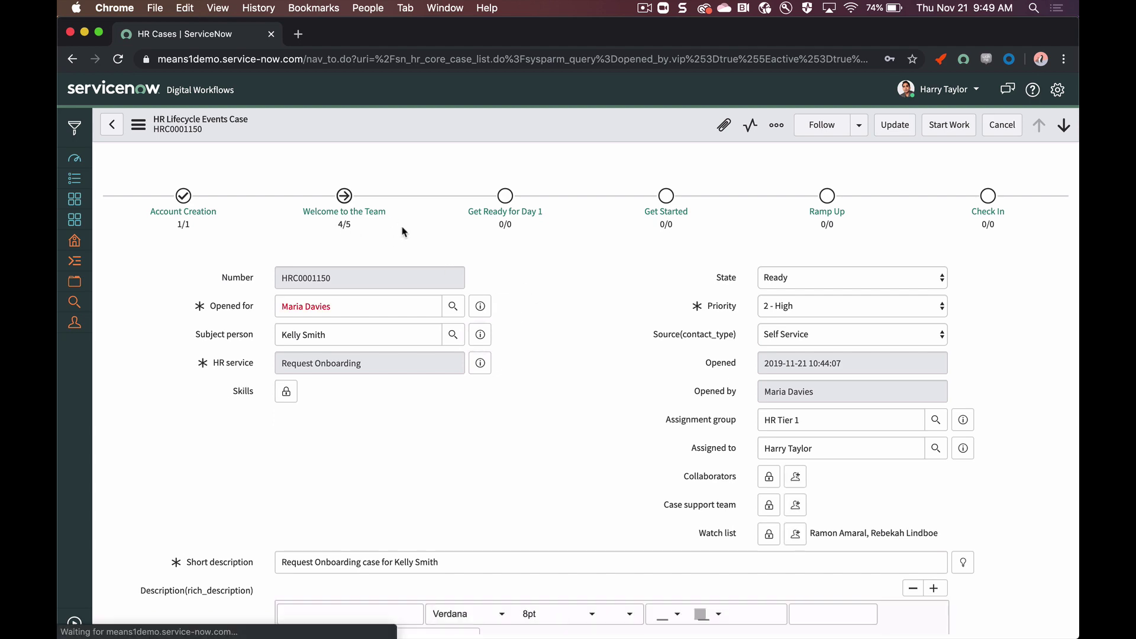
scroll(491, 286, "down", 10)
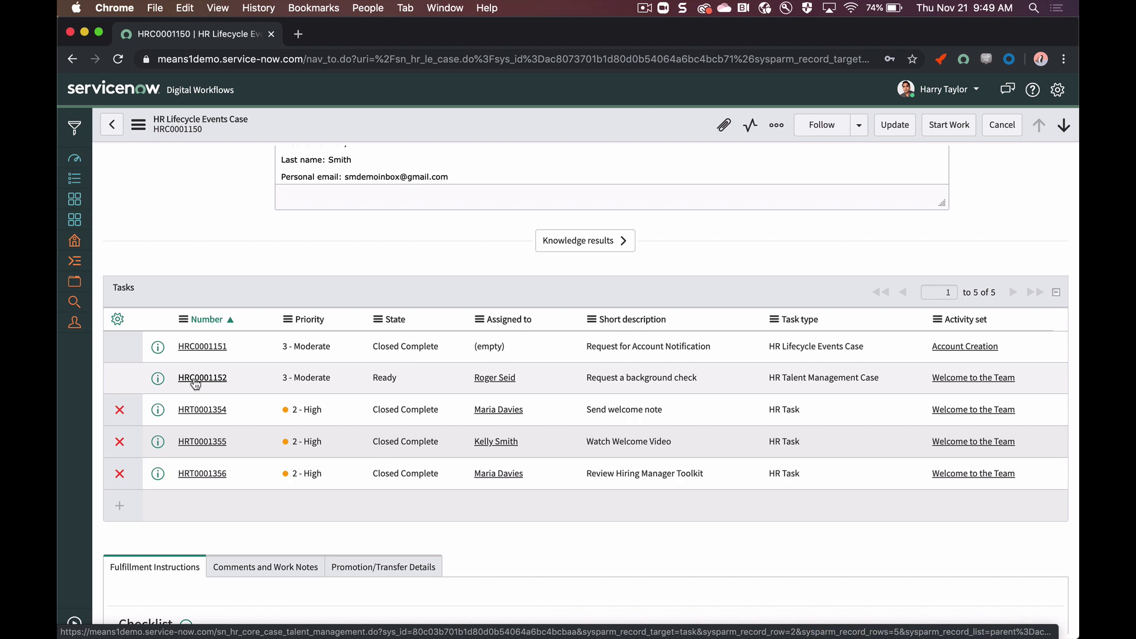
left_click(196, 385)
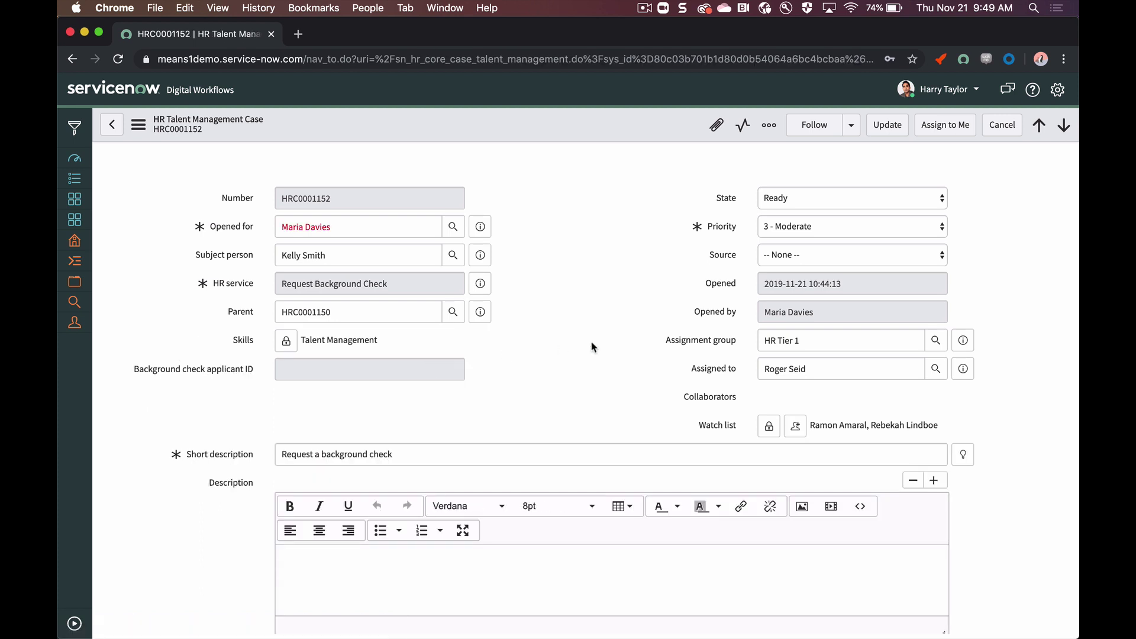
Step: Set the background check case to Closed Complete, update it, and switch to the hiring manager's profile
left_click(816, 199)
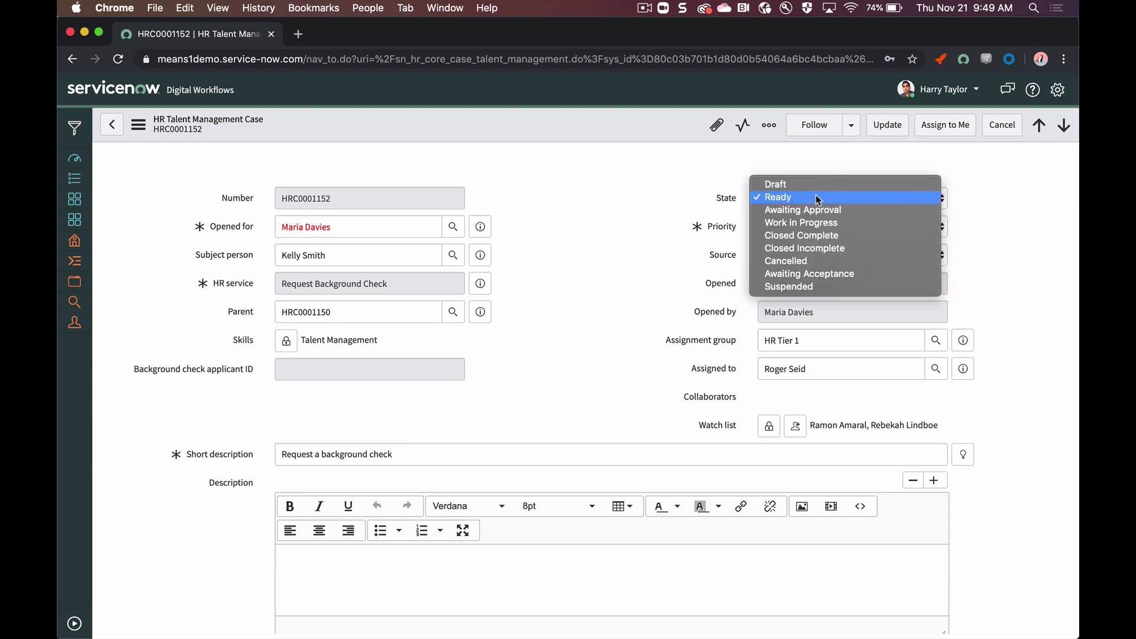
left_click(817, 229)
left_click(887, 125)
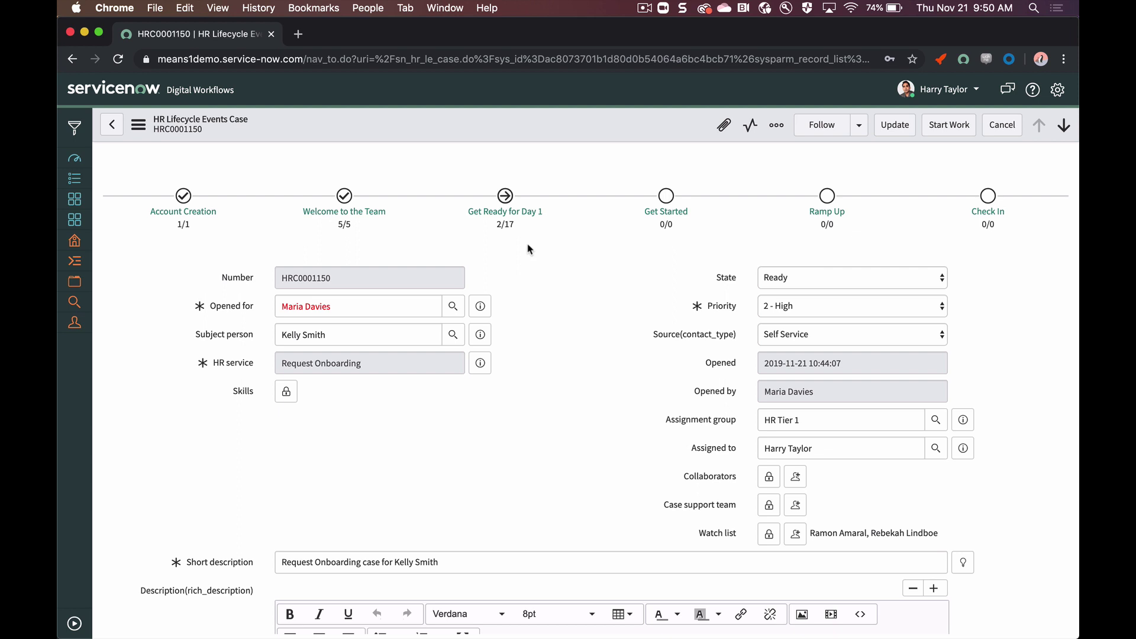
left_click(373, 7)
left_click(413, 183)
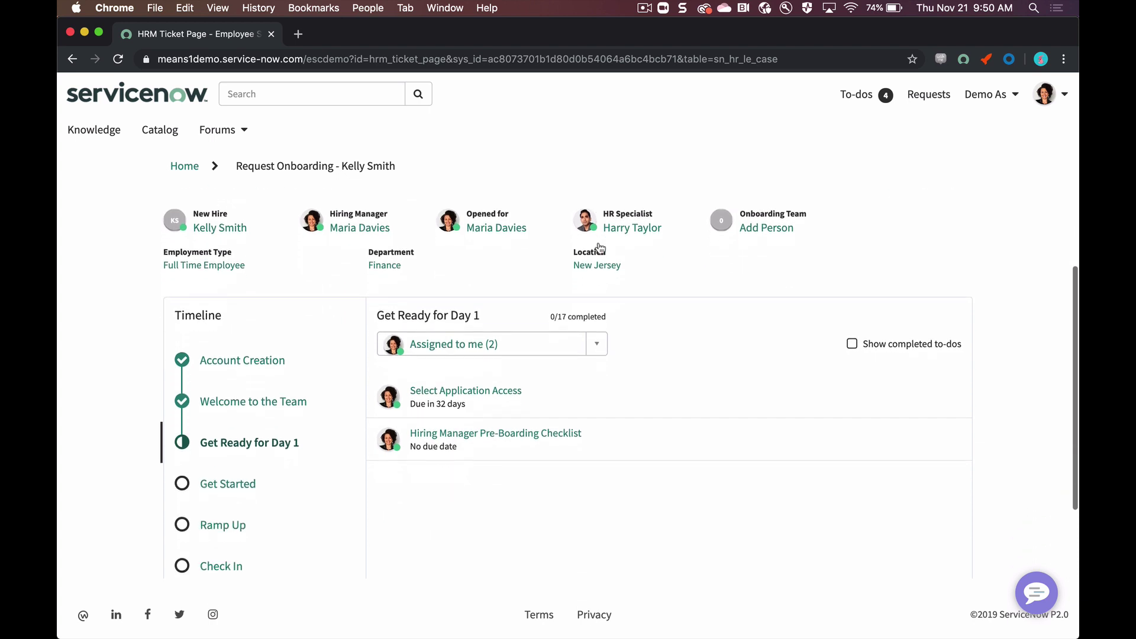
Step: Order Git Repository and HRIS System access for the new hire via Select Application Access
scroll(597, 247, "down", 2)
left_click(577, 330)
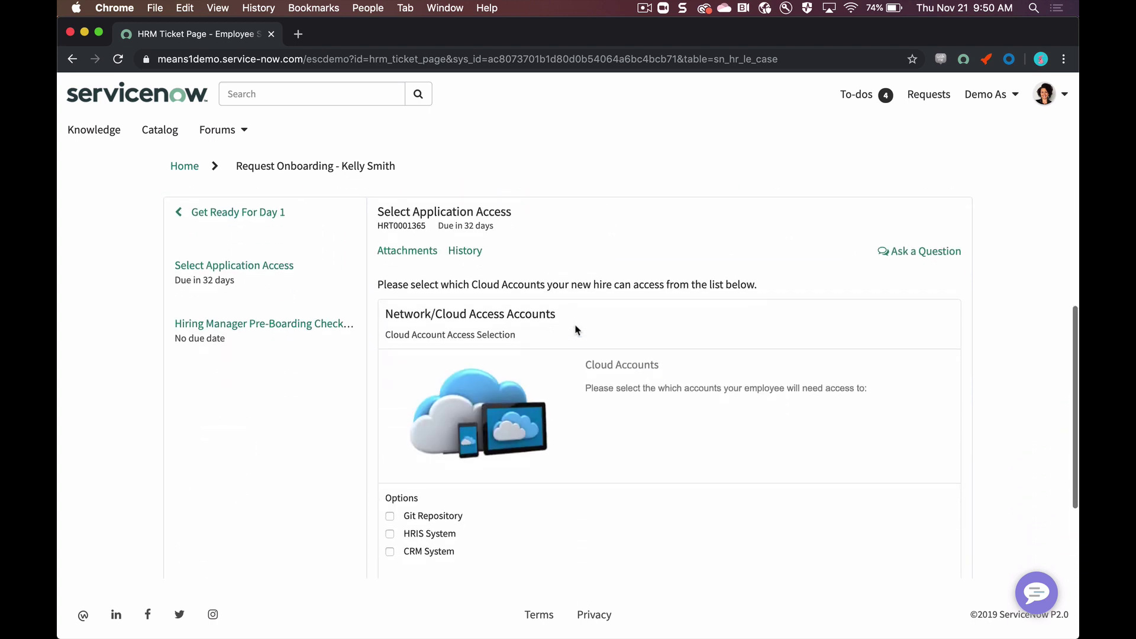
scroll(577, 330, "down", 3)
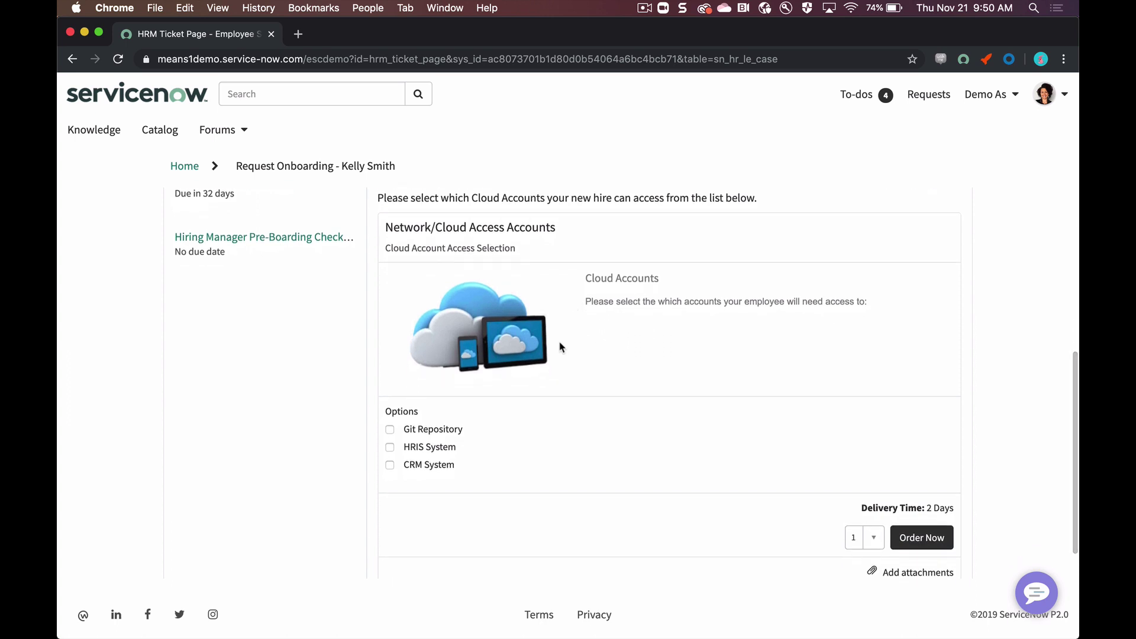
left_click(939, 541)
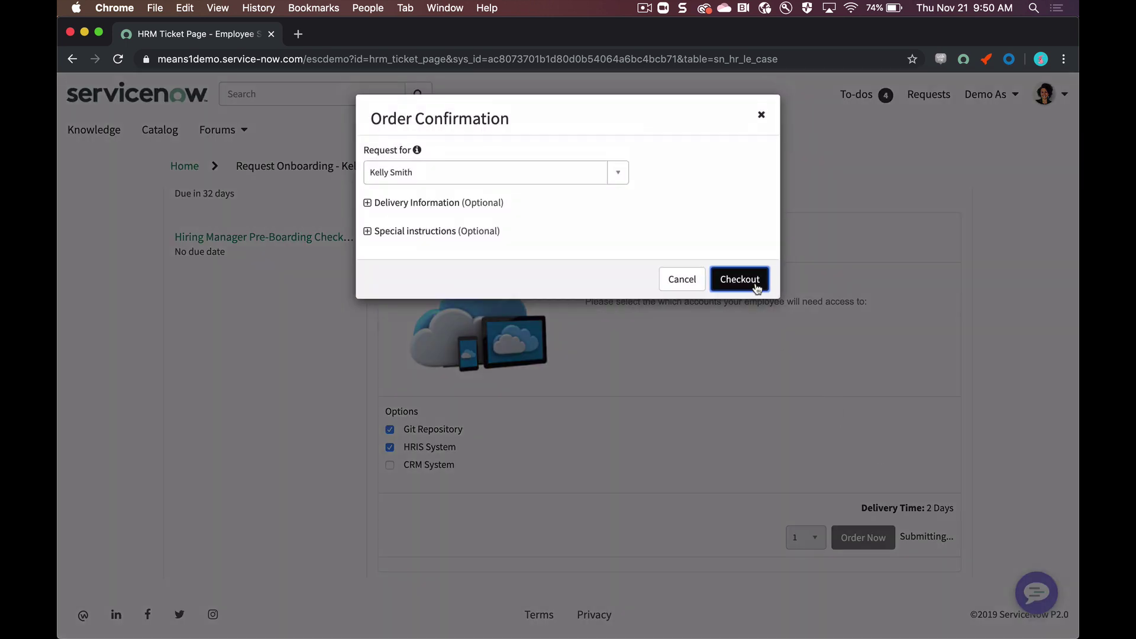
left_click(757, 286)
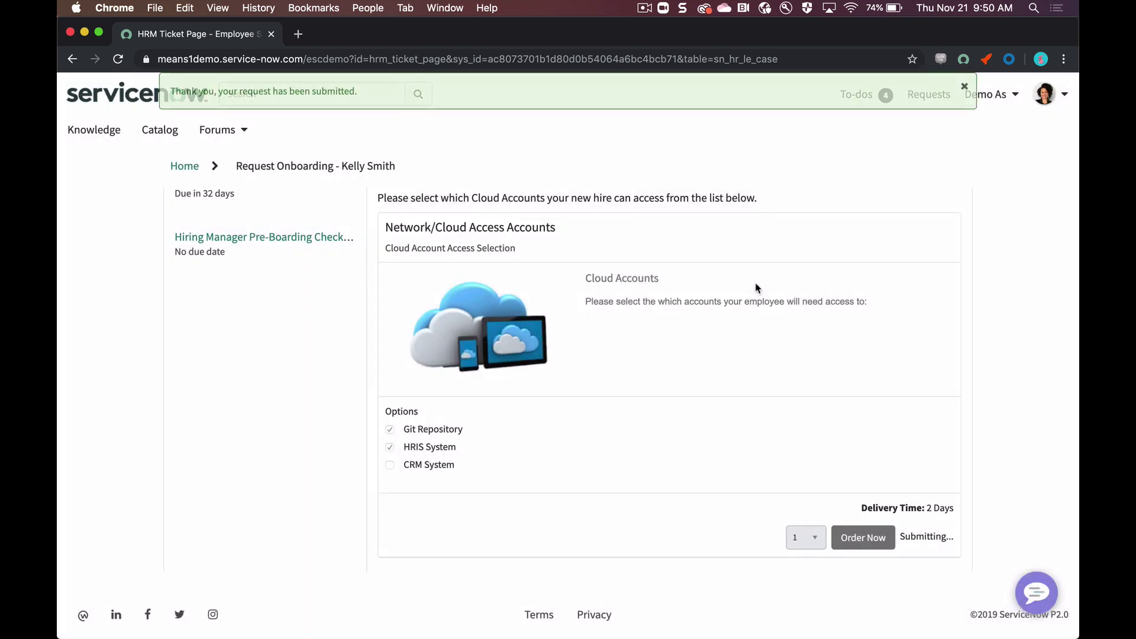
left_click(309, 240)
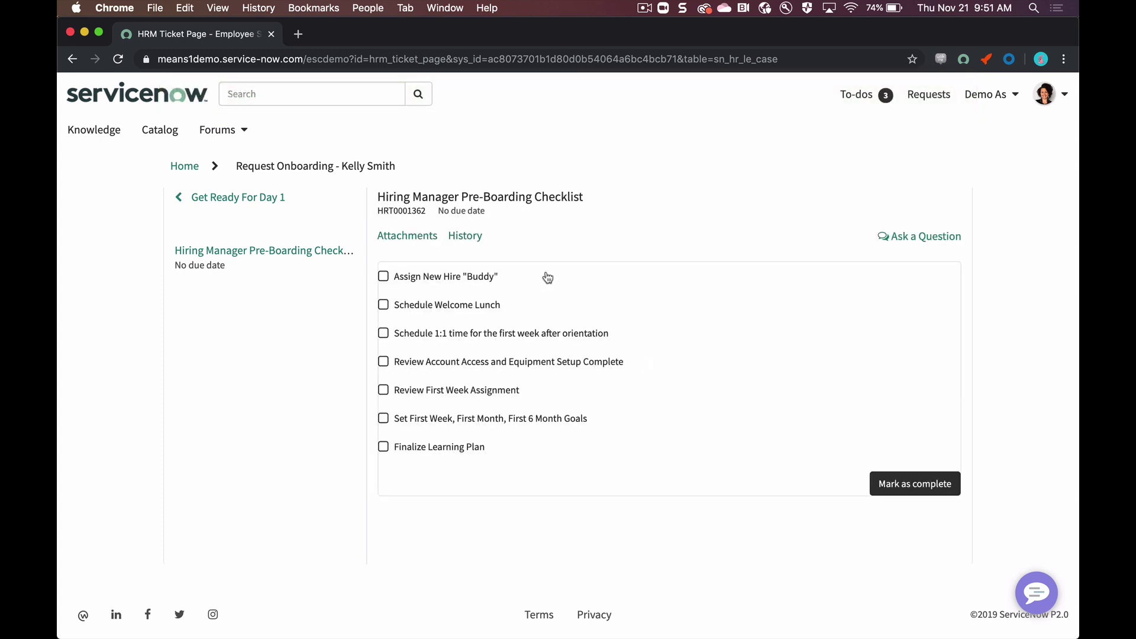
Step: Tick the Buddy, Welcome Lunch, Account Access and First Week Assignment items, then mark the checklist complete
left_click(383, 276)
left_click(384, 306)
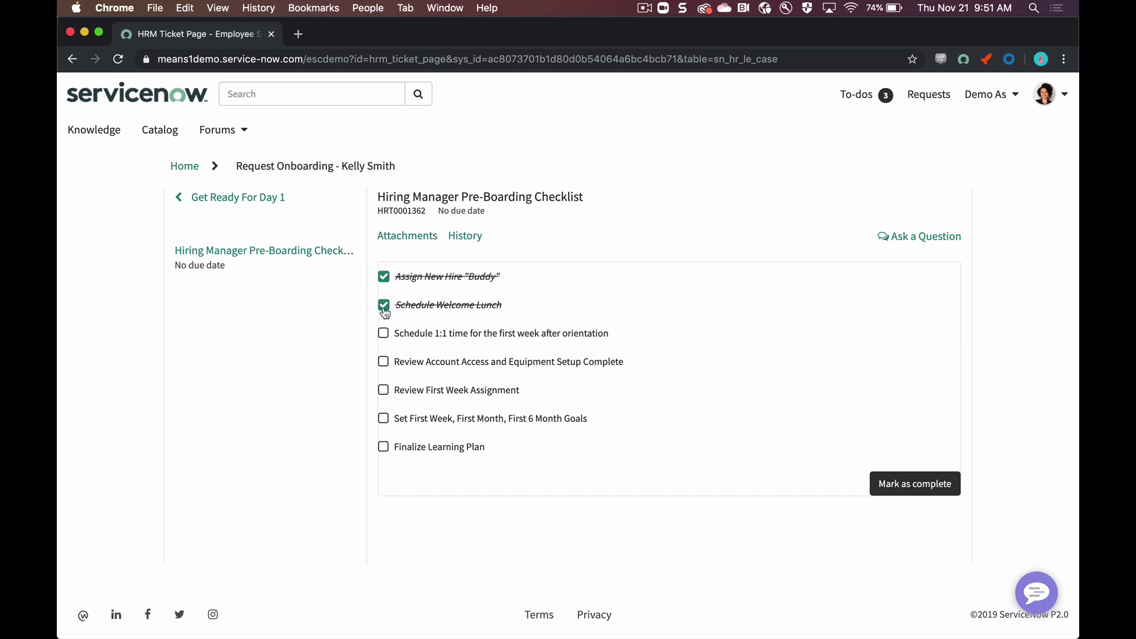
left_click(384, 363)
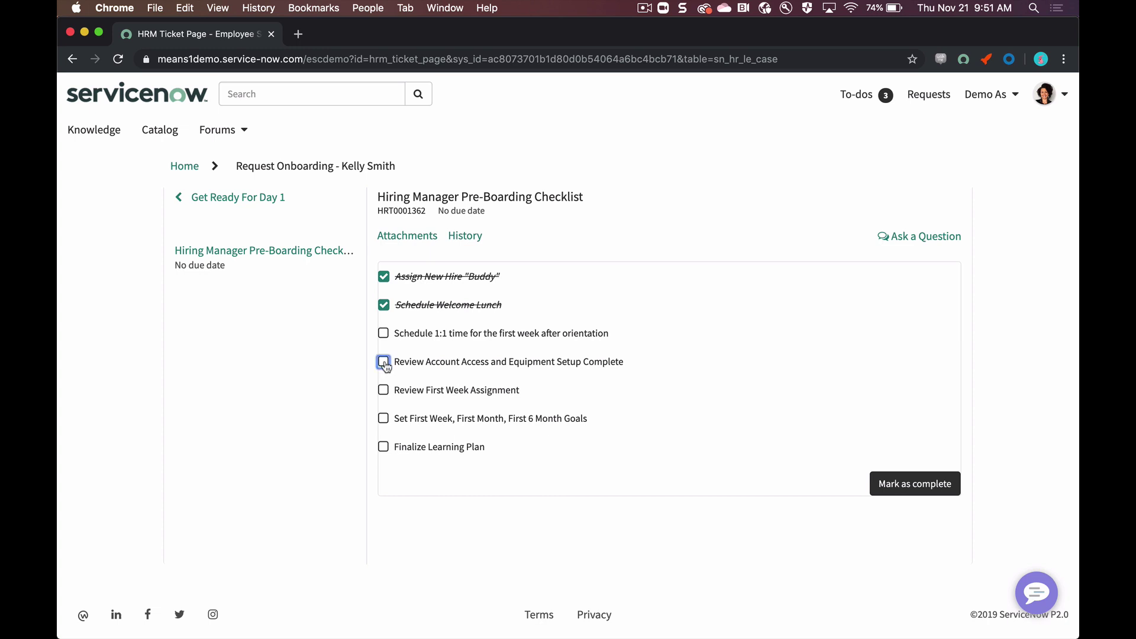
left_click(384, 391)
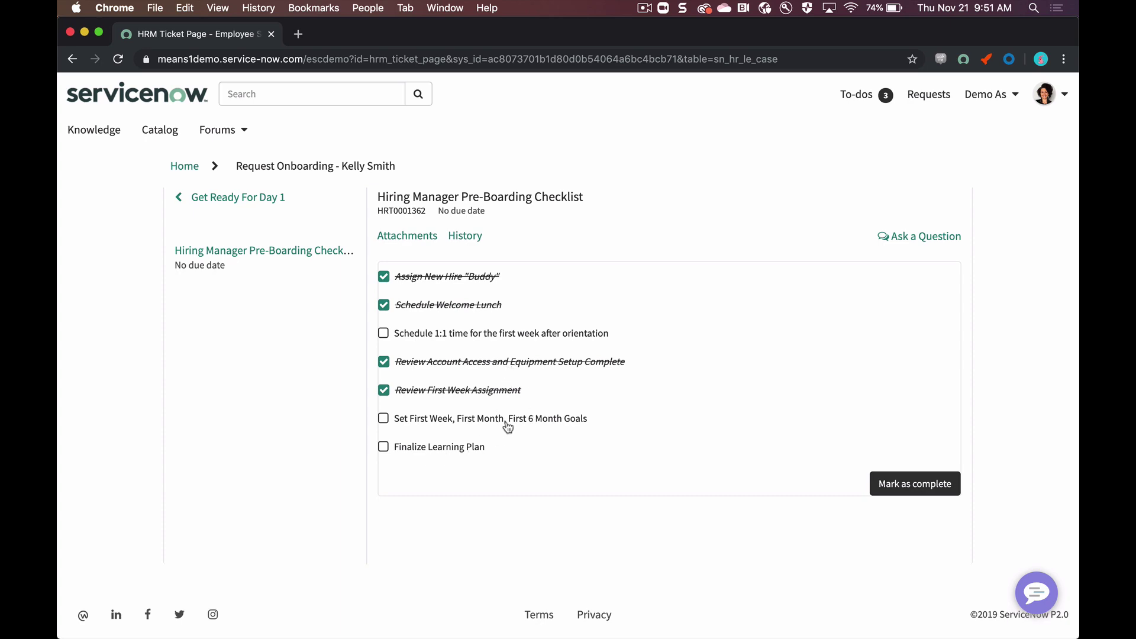
left_click(885, 482)
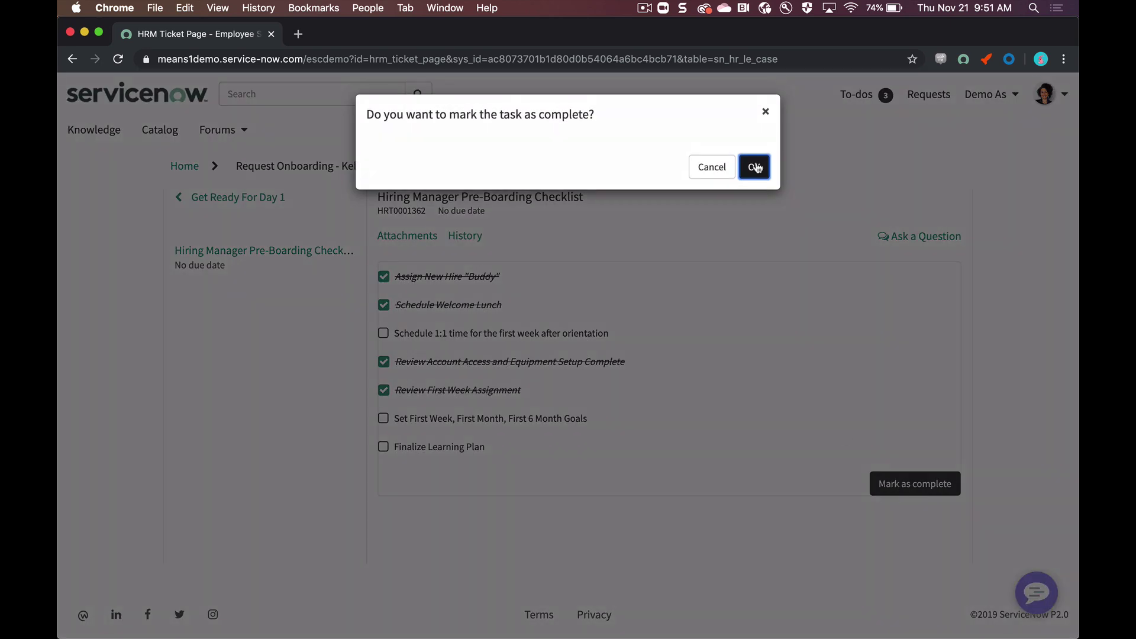
left_click(755, 168)
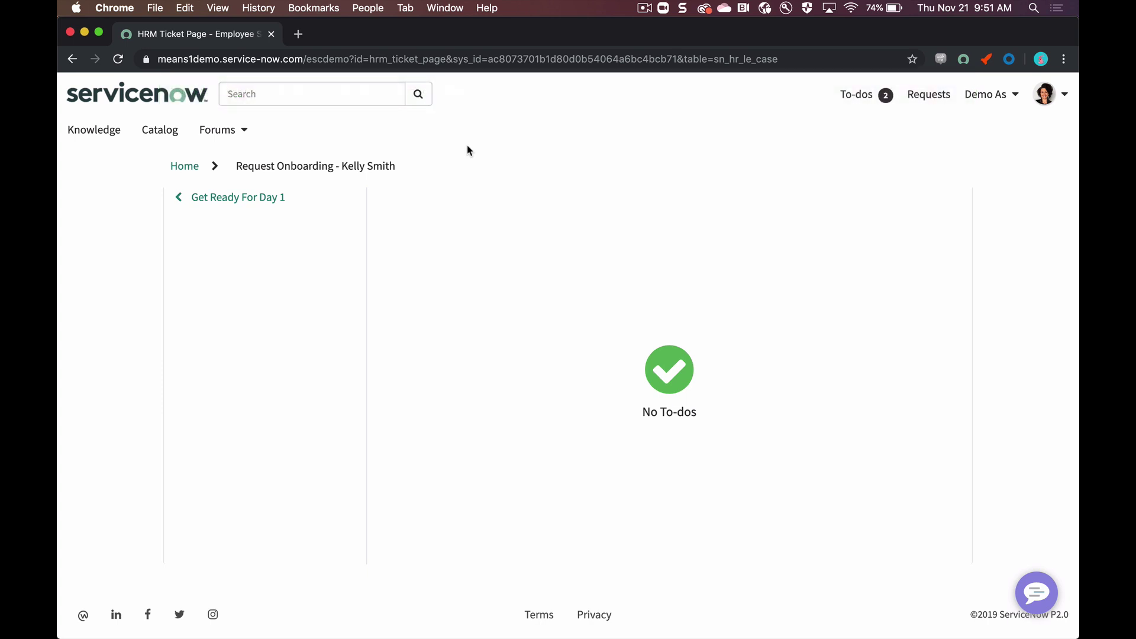
Step: Switch back to the new hire's browser profile and find the desk request form
left_click(367, 8)
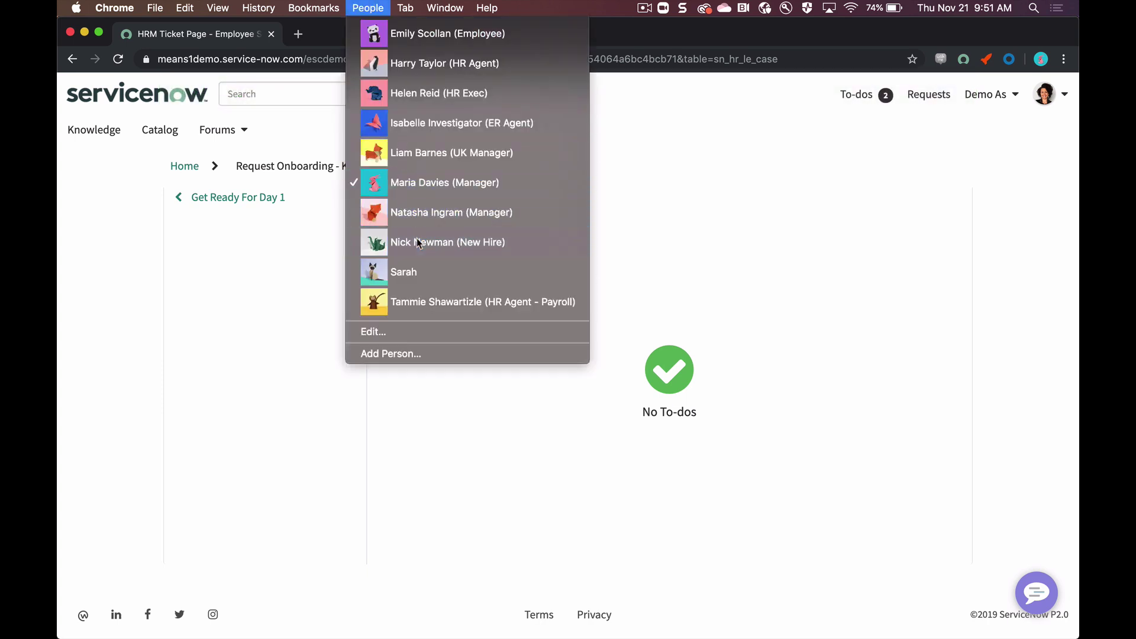
left_click(416, 237)
scroll(545, 295, "up", 5)
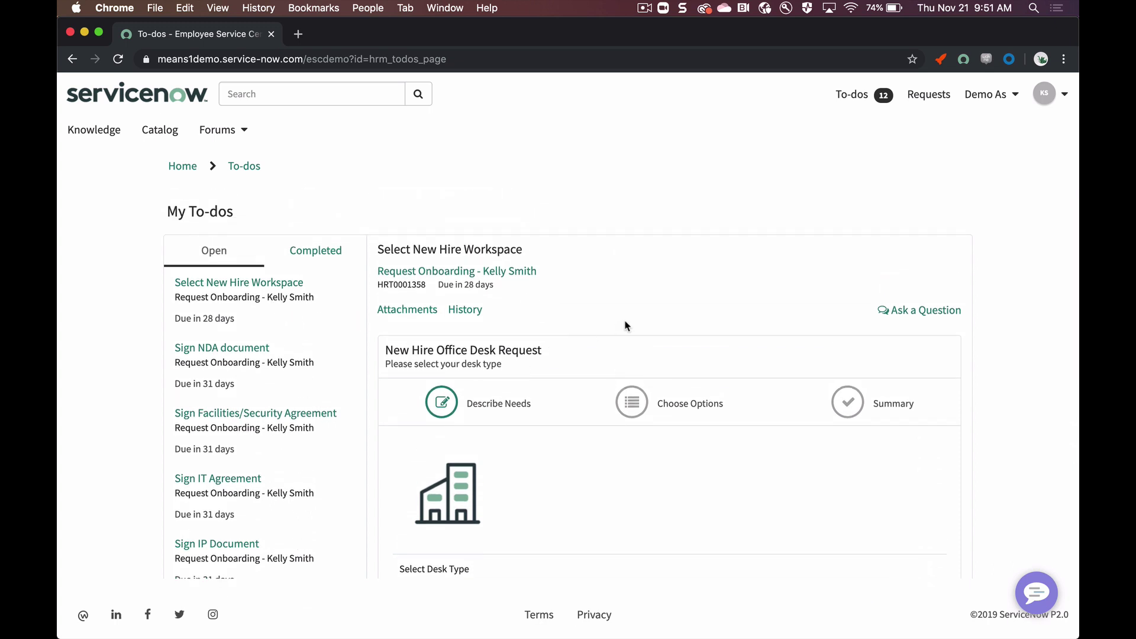
scroll(626, 325, "down", 5)
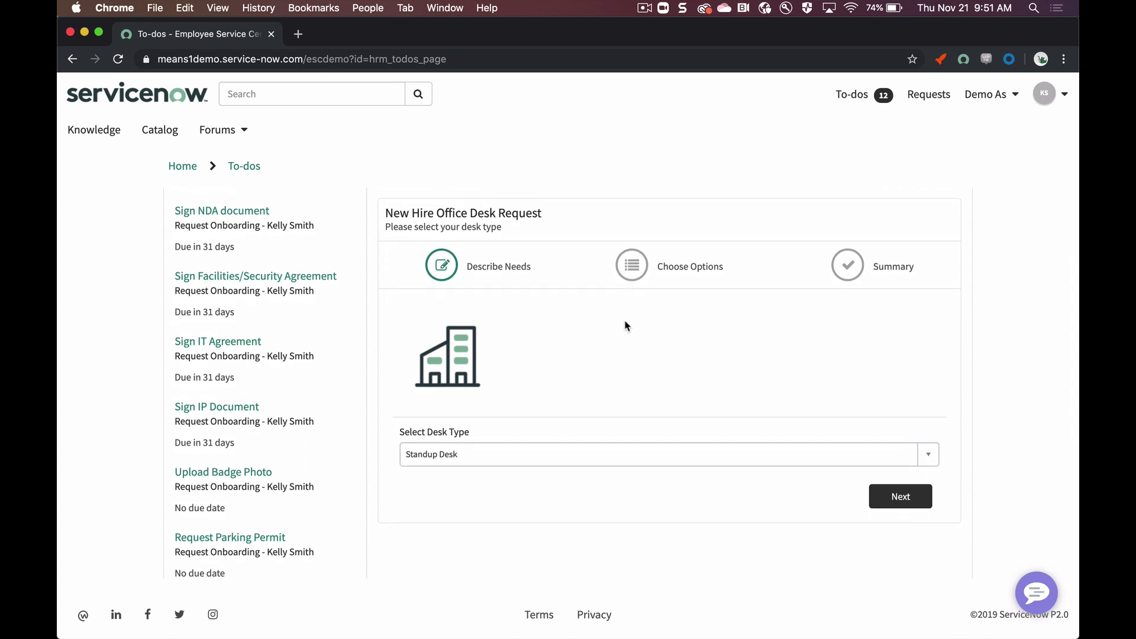
scroll(626, 325, "down", 1)
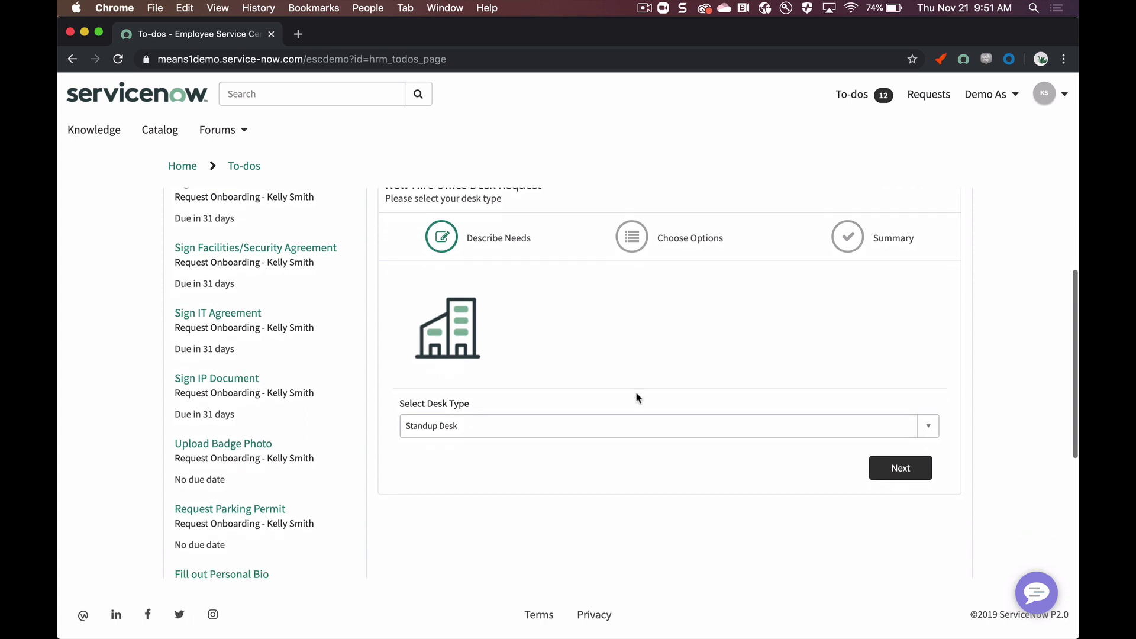
Step: Keep Standup Desk as the desk type and order it through Summary and Checkout
left_click(638, 426)
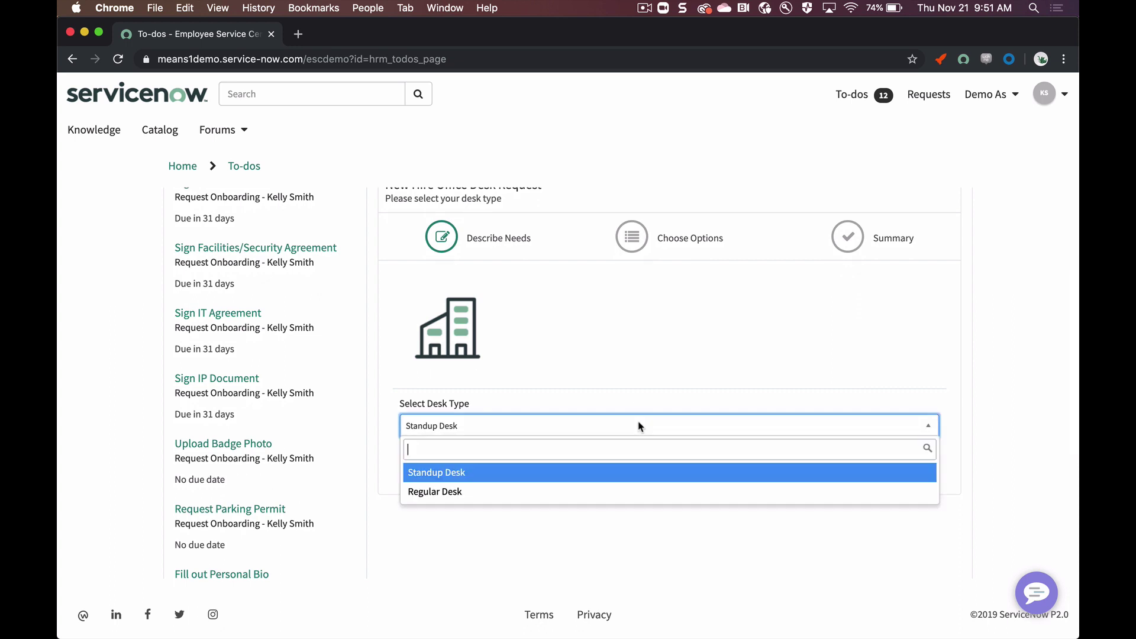
left_click(634, 473)
scroll(626, 469, "down", 1)
left_click(918, 443)
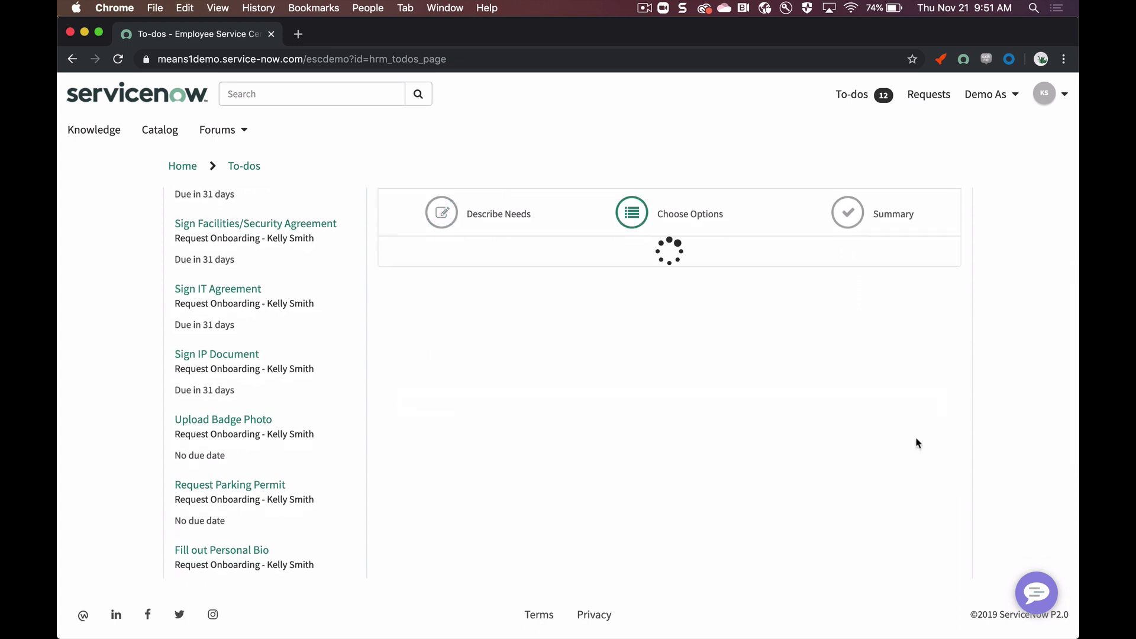
left_click(913, 368)
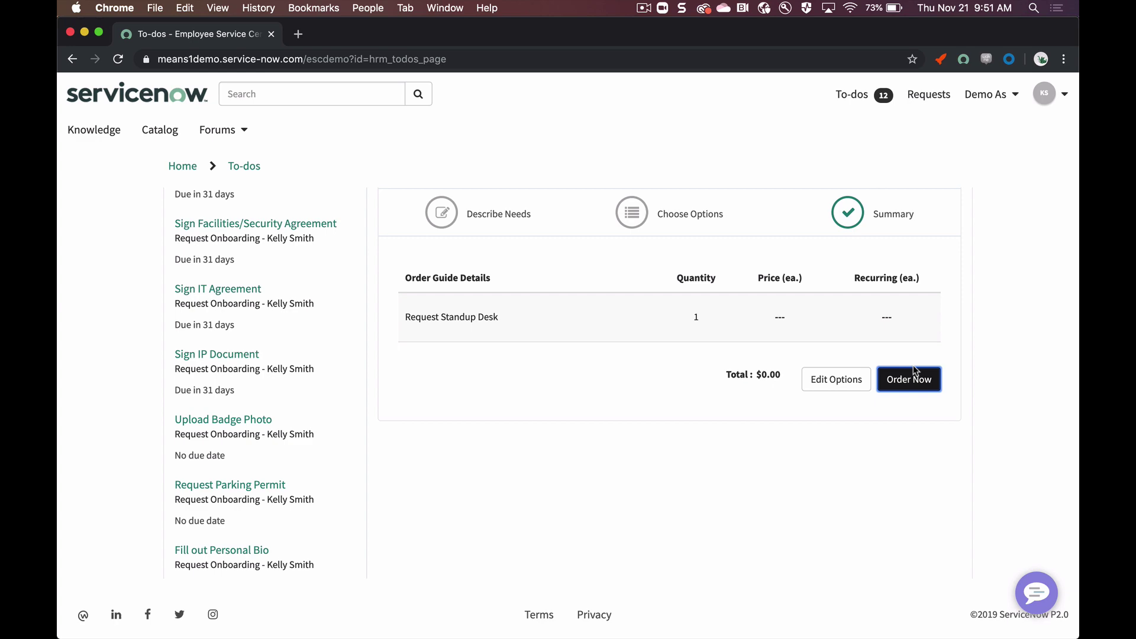
left_click(914, 371)
left_click(735, 286)
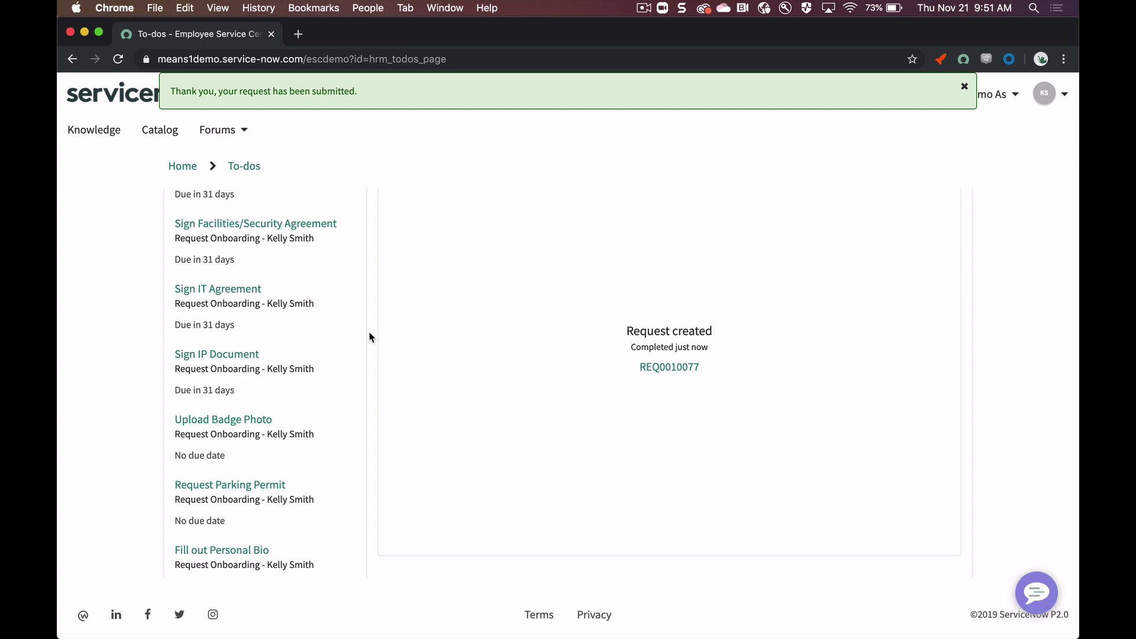
scroll(327, 263, "up", 1)
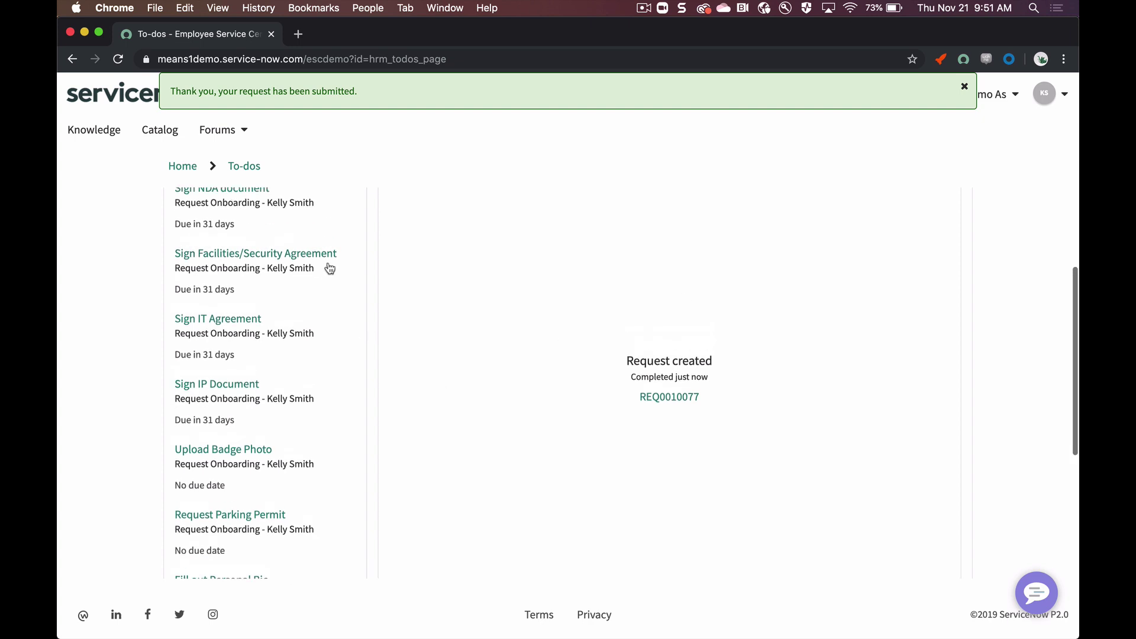
scroll(327, 266, "up", 3)
Step: Sign the NDA document with the new hire's typed full name and complete it
left_click(291, 299)
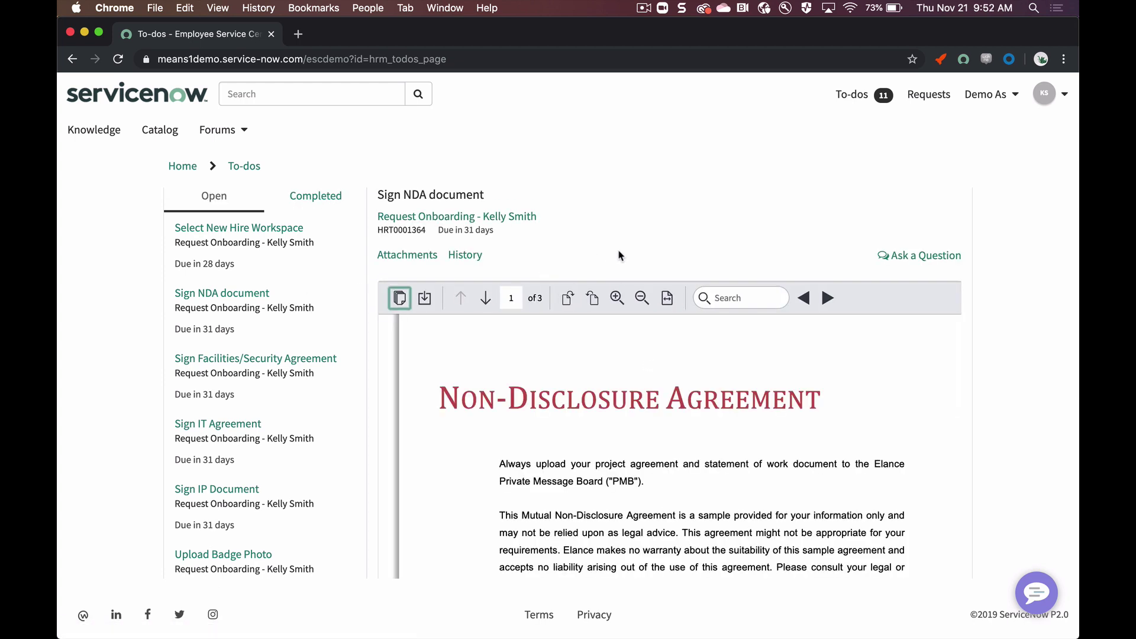
scroll(997, 341, "down", 5)
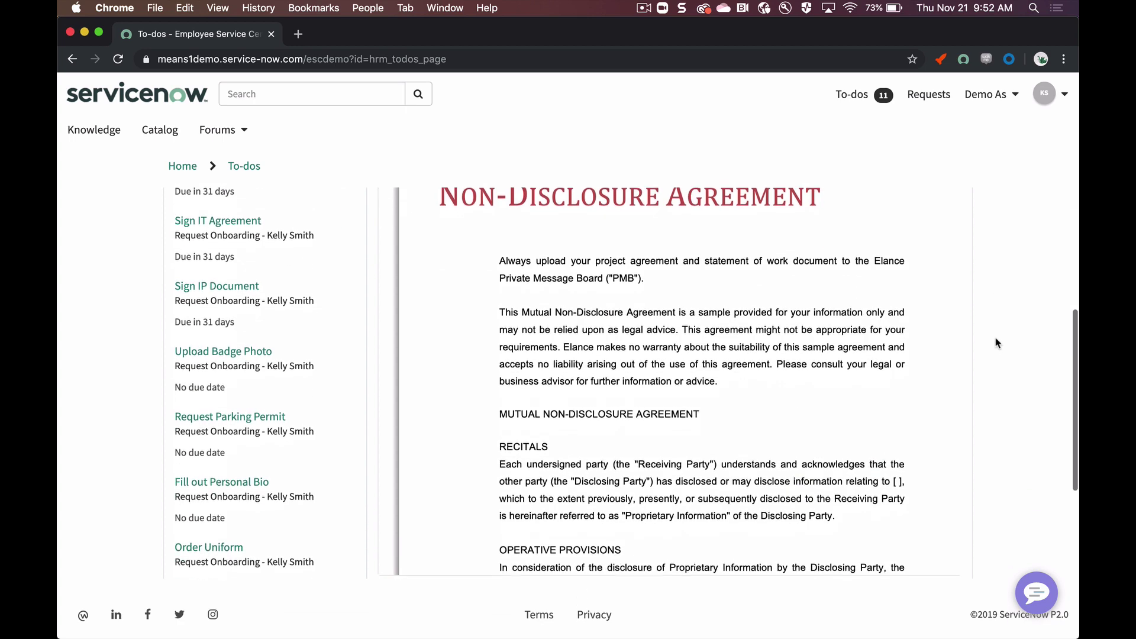
scroll(997, 343, "down", 4)
scroll(783, 279, "down", 10)
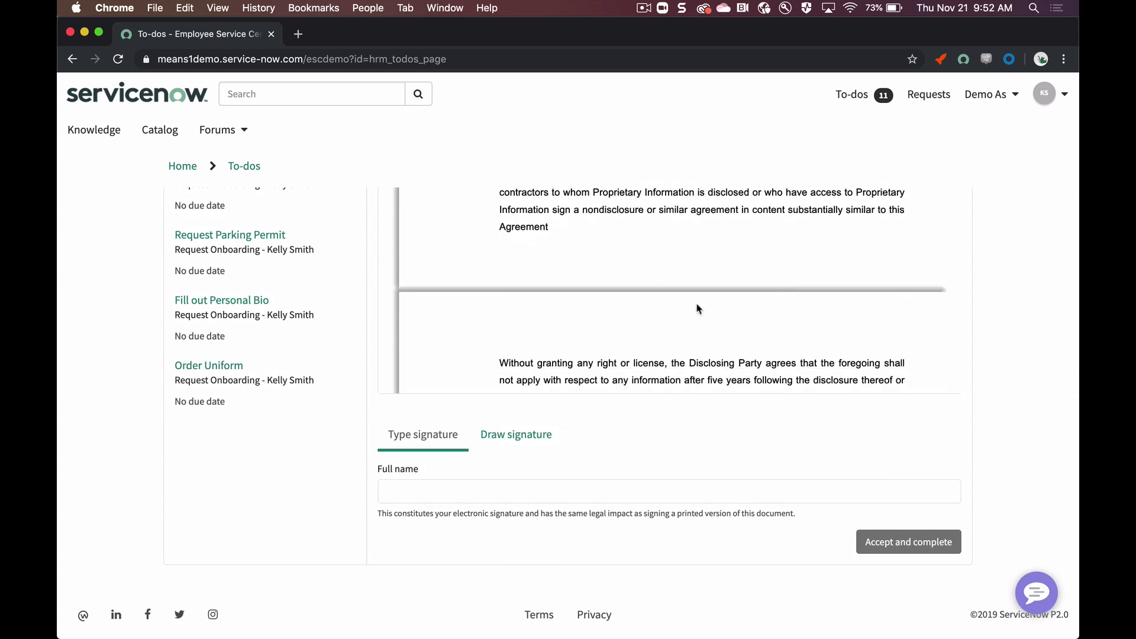
scroll(699, 309, "down", 2)
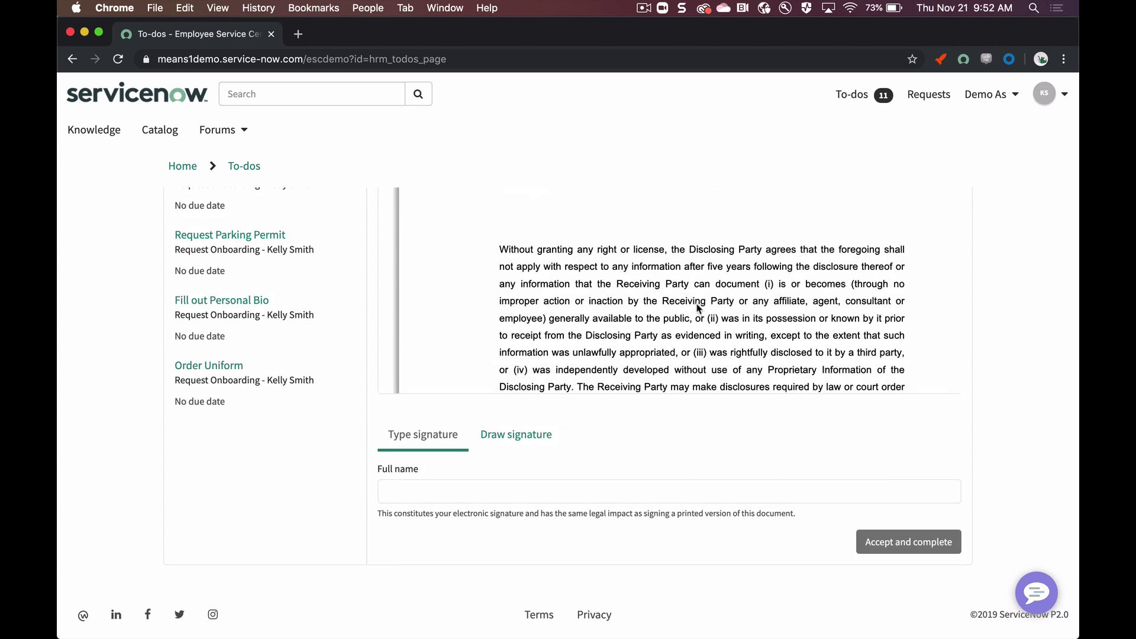
left_click(507, 491)
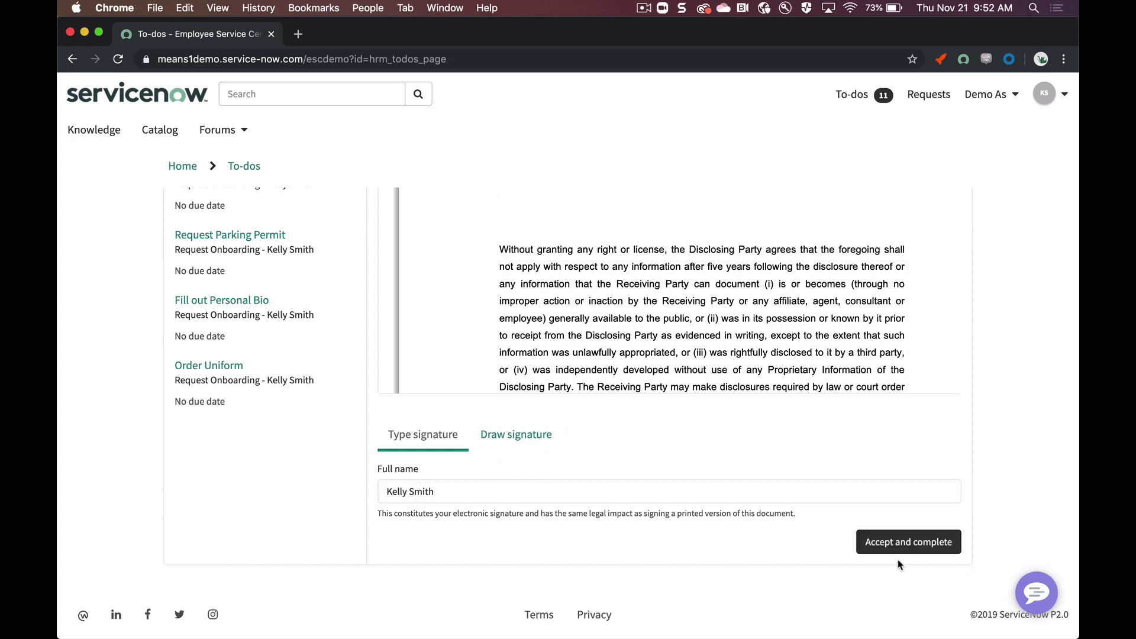
left_click(902, 555)
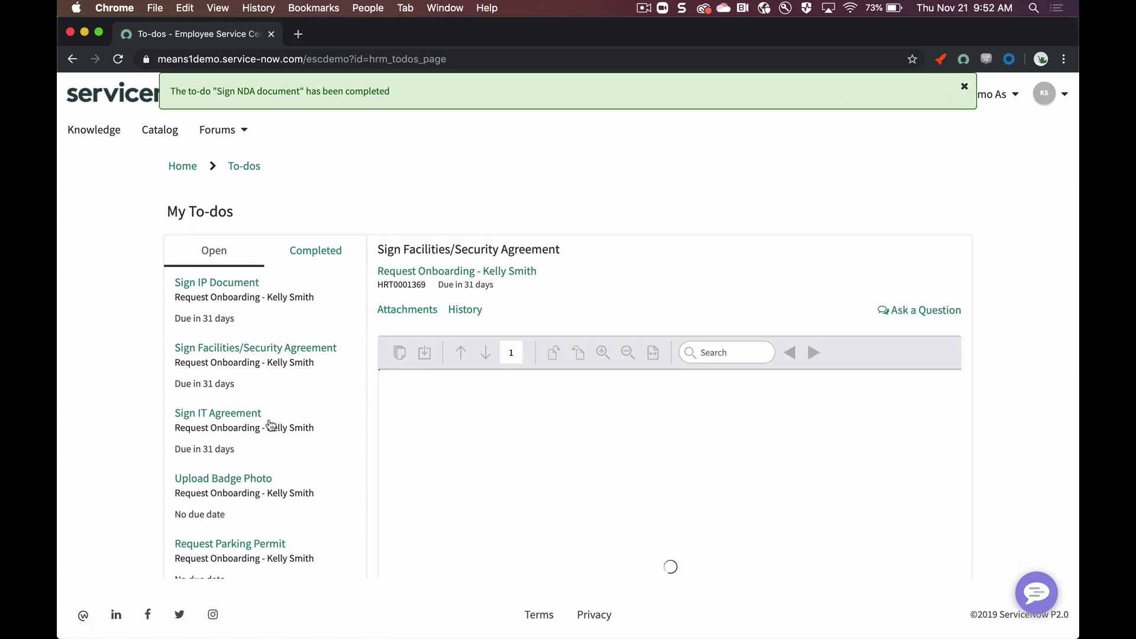
Step: Sign the IT Agreement with a hand-drawn signature and complete it
left_click(270, 424)
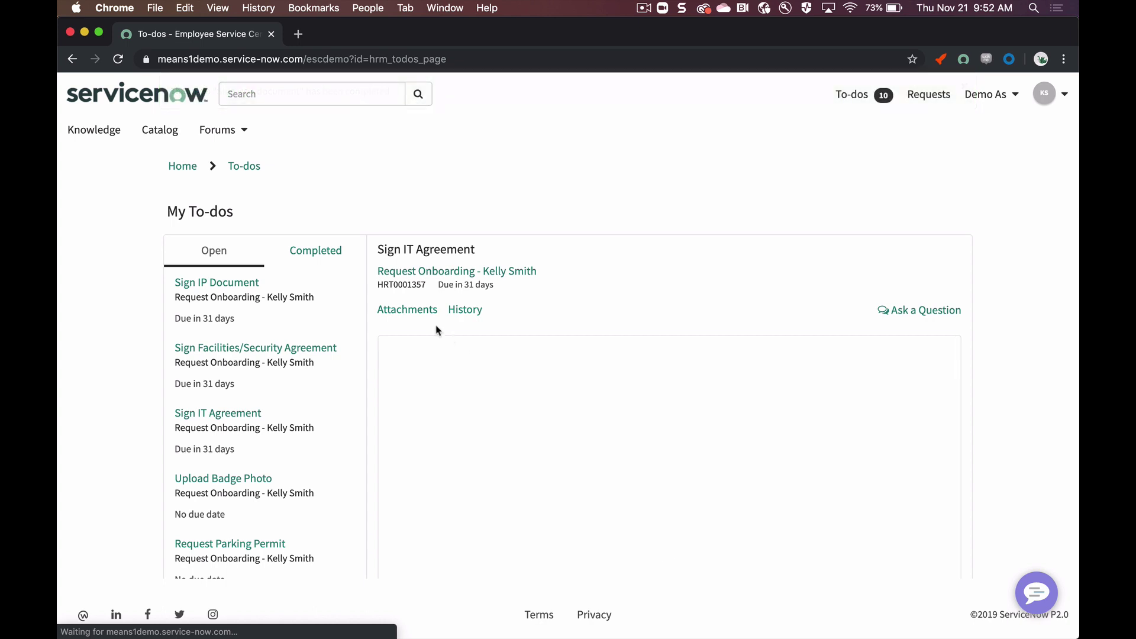
scroll(434, 327, "down", 3)
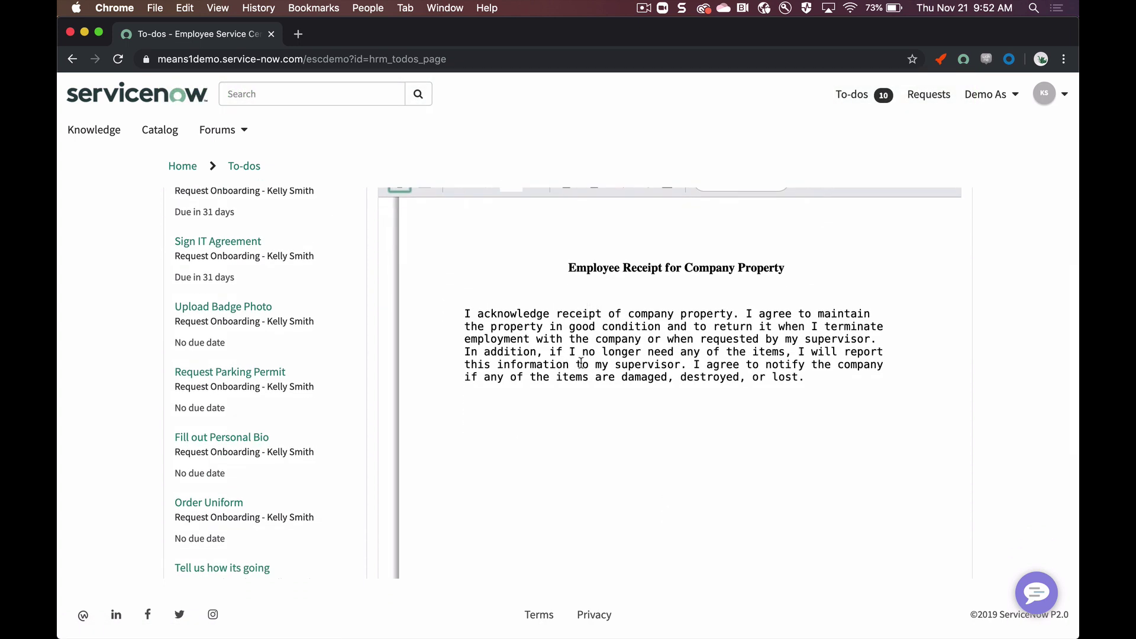
scroll(581, 363, "down", 2)
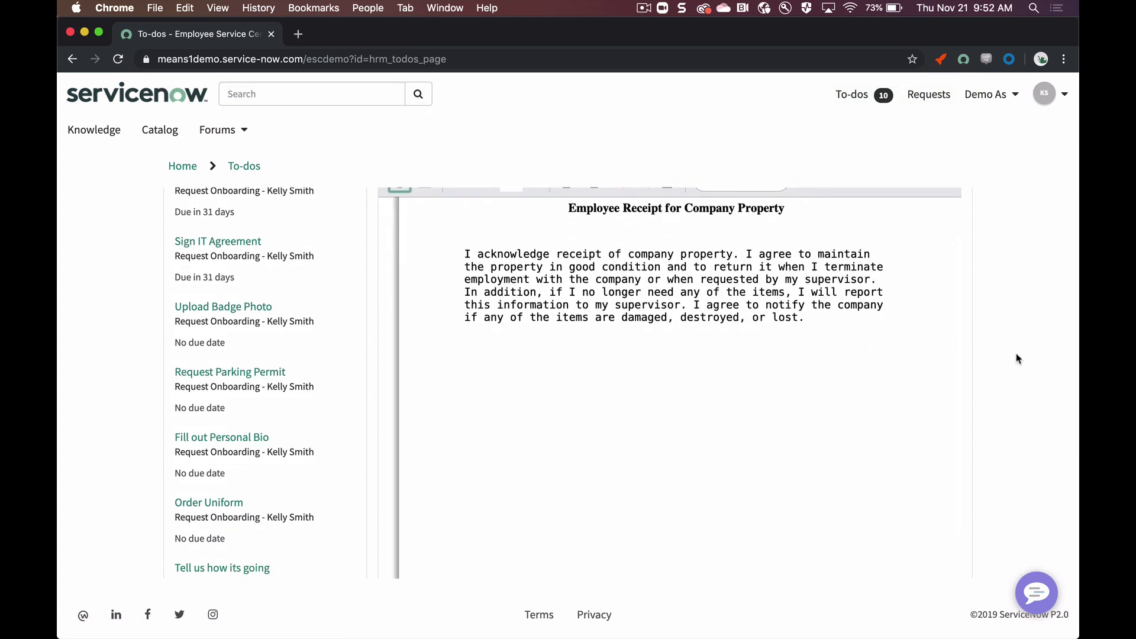
scroll(1017, 357, "down", 5)
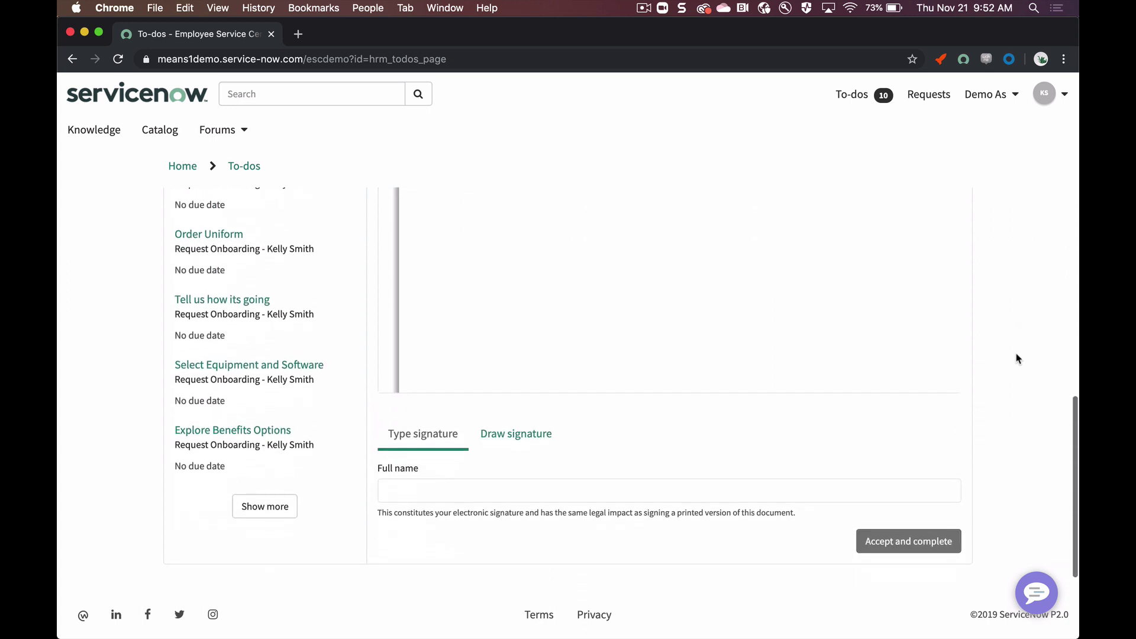
left_click(497, 450)
scroll(496, 450, "down", 3)
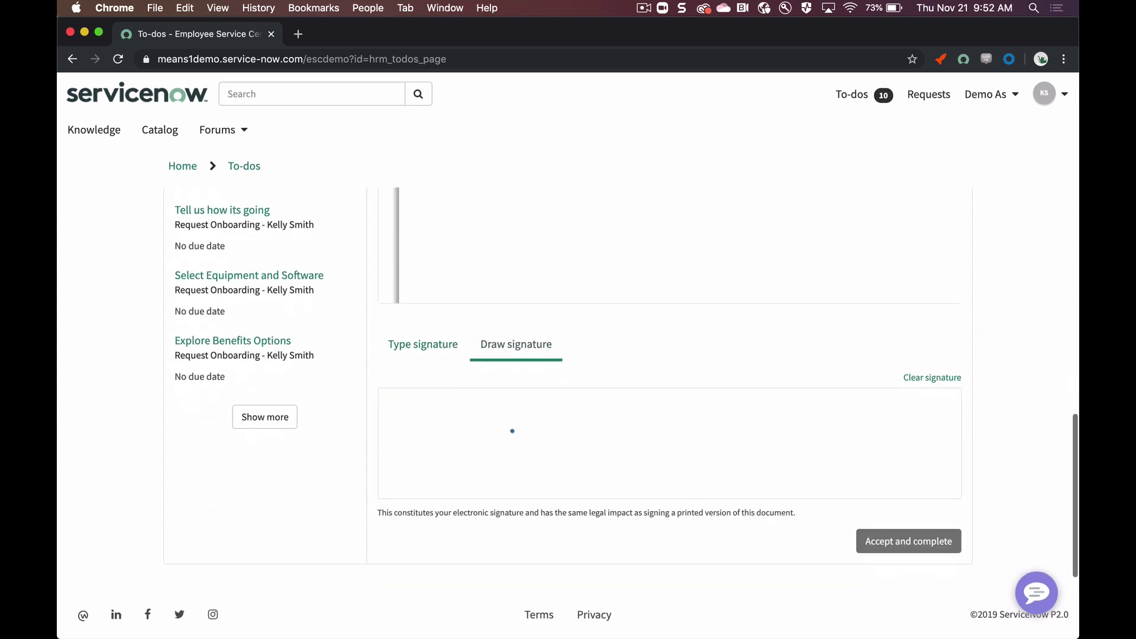
mouse_move(513, 434)
left_mouse_down()
mouse_move(456, 462)
mouse_move(605, 421)
left_mouse_up()
left_click(625, 448)
left_click(908, 541)
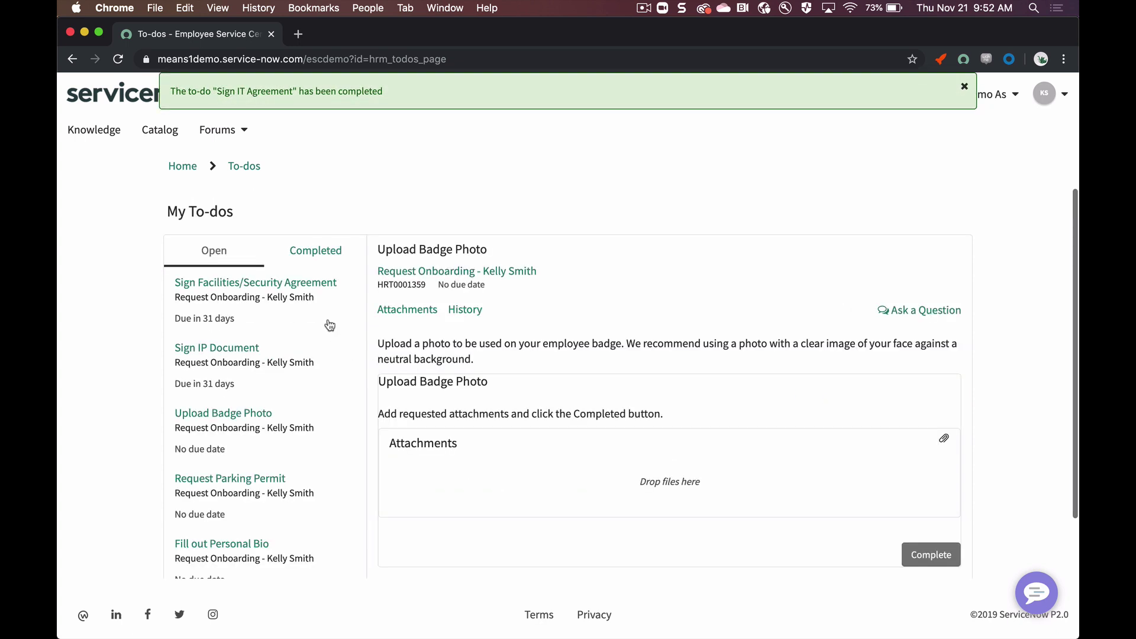
Step: Sign the IP Document with the new hire's typed name and complete it
left_click(301, 369)
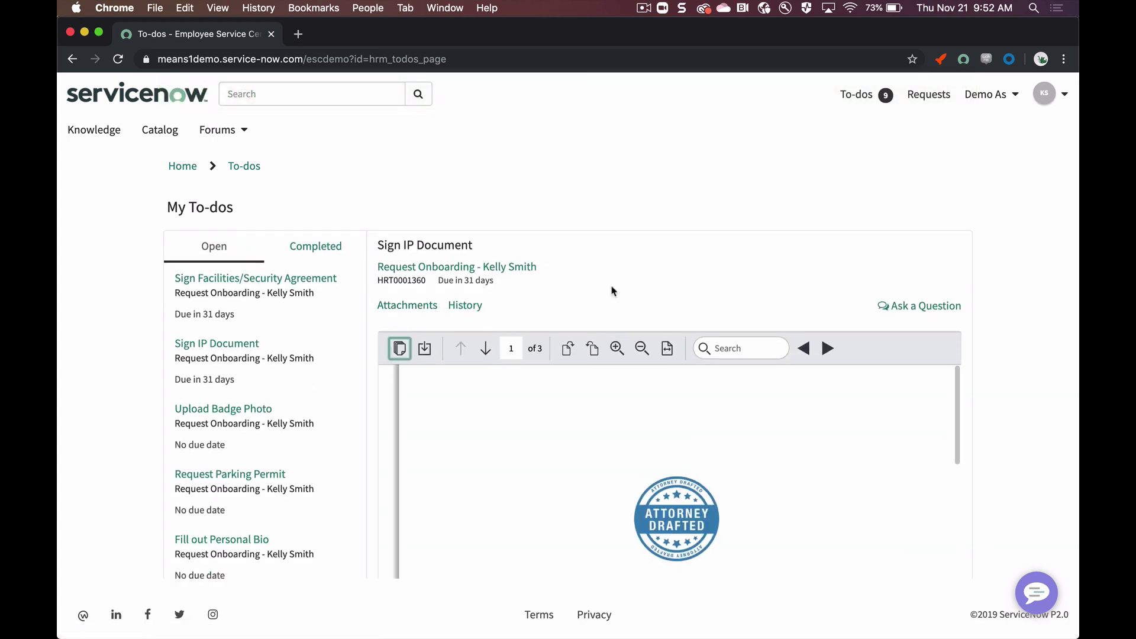
scroll(612, 290, "down", 7)
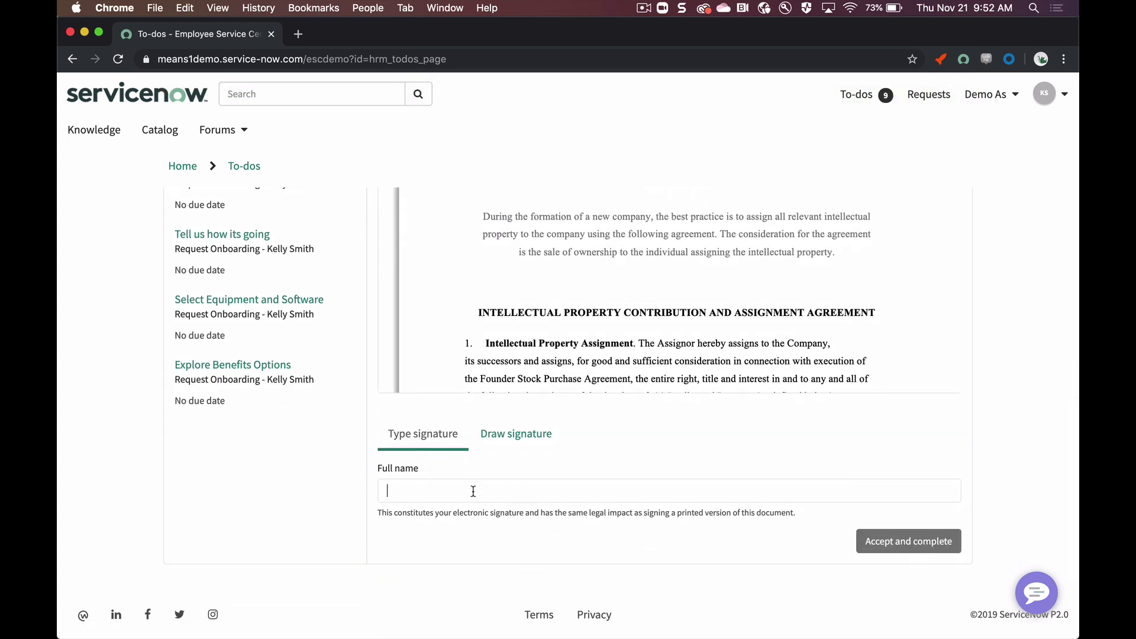
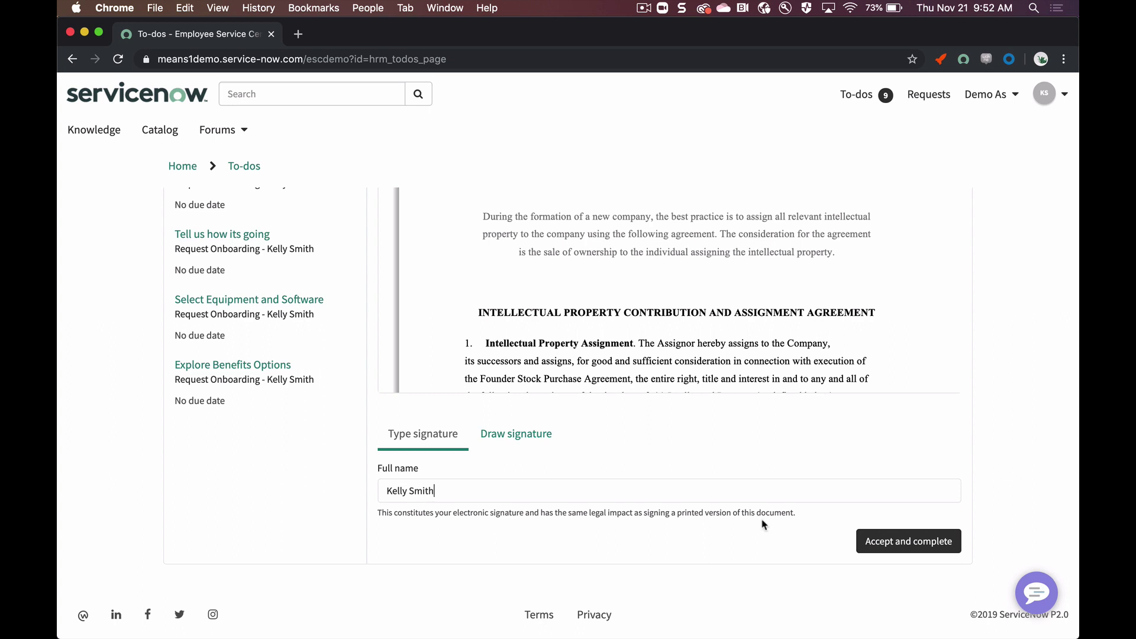
left_click(908, 541)
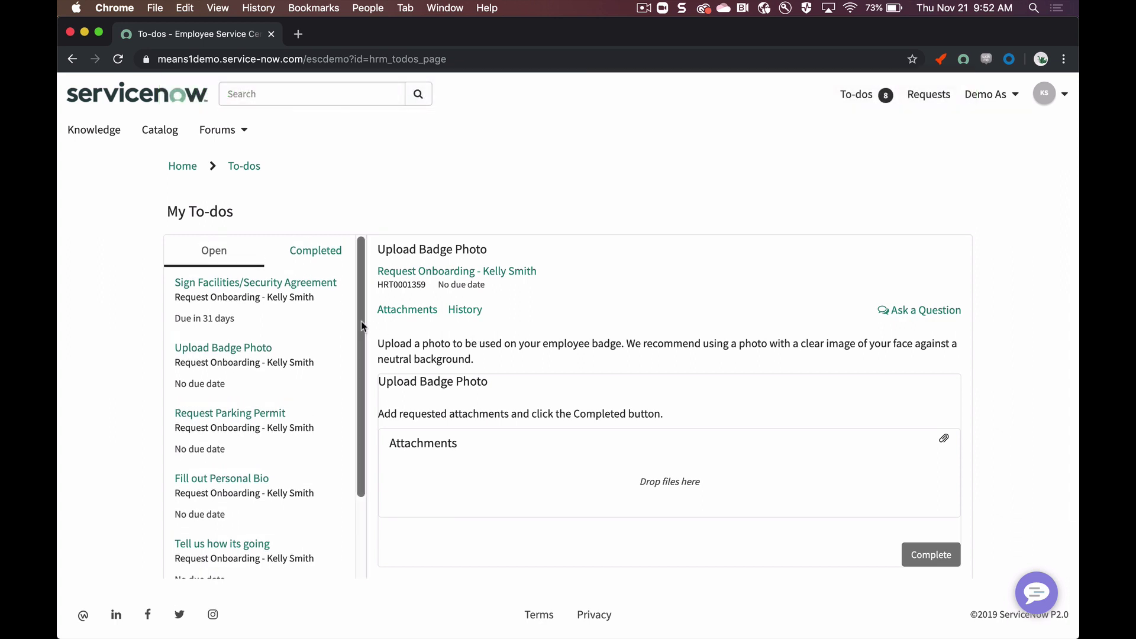
Step: Sign the Facilities/Security Agreement with a typed signature and complete it
left_click(283, 289)
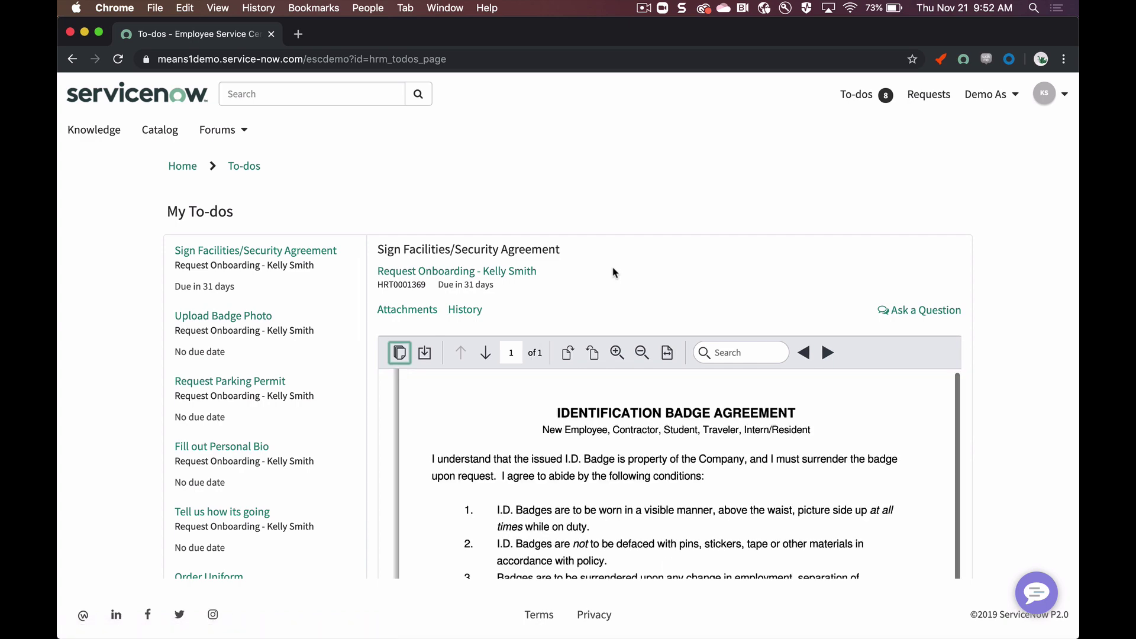
scroll(613, 271, "down", 3)
scroll(613, 271, "down", 5)
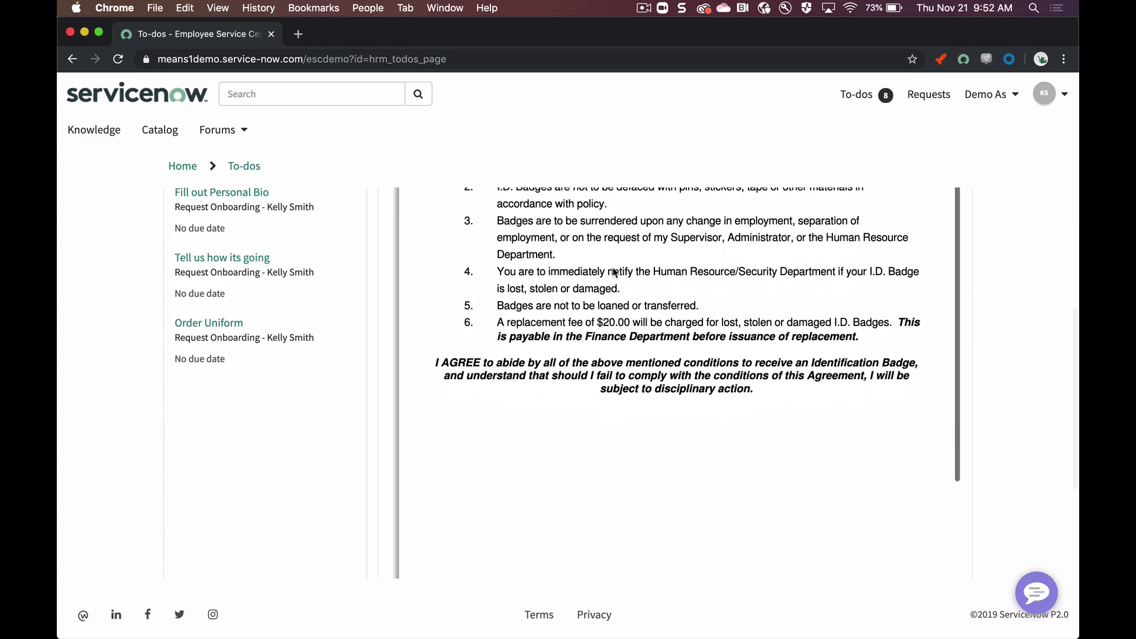
scroll(375, 424, "down", 5)
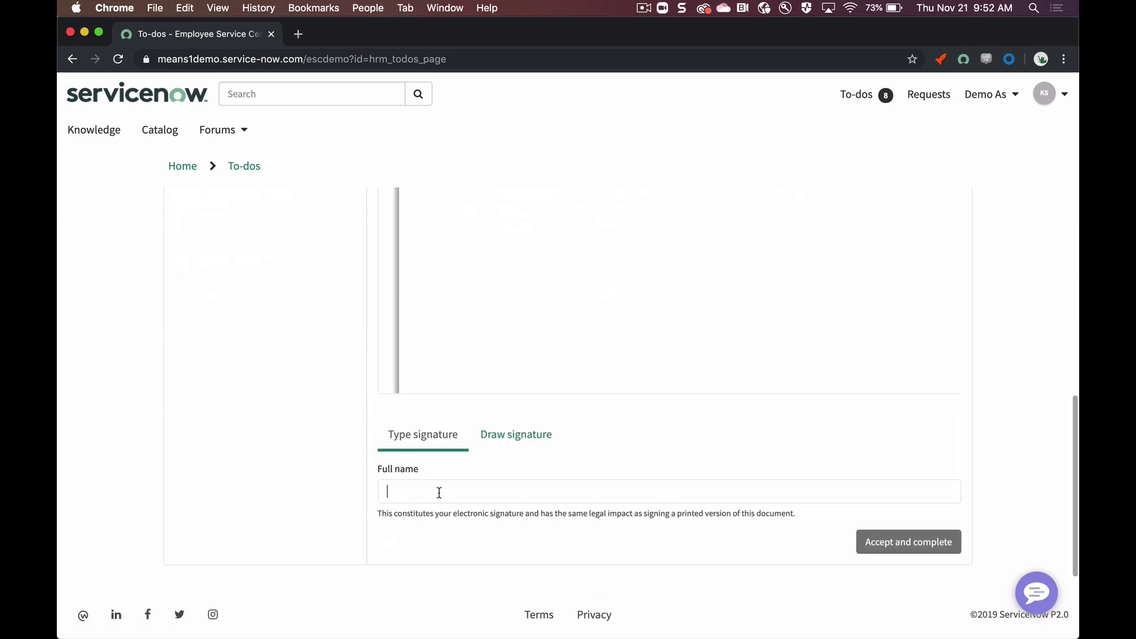
type("Ek")
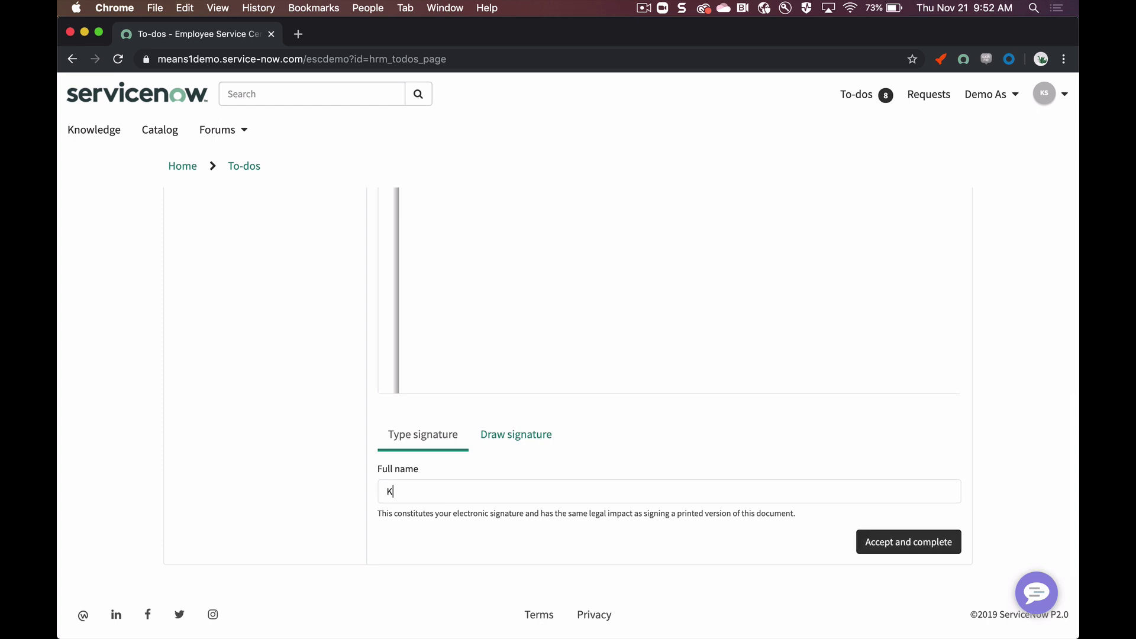
left_click(907, 550)
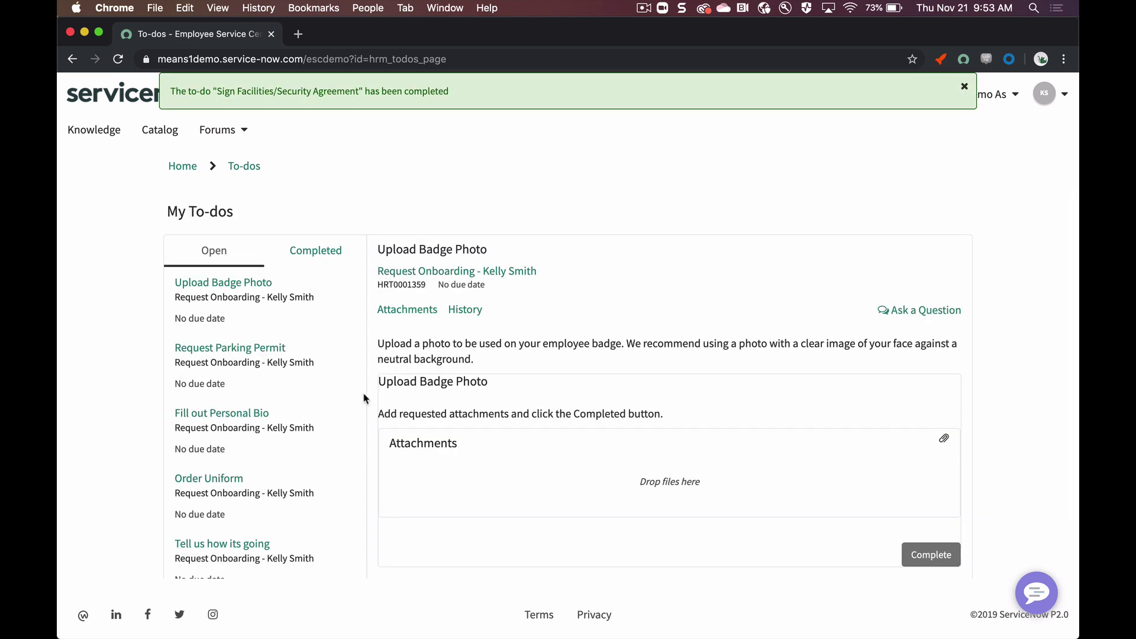
Step: Attach NN.png from the Desktop to Upload Badge Photo and complete the to-do
scroll(287, 296, "down", 1)
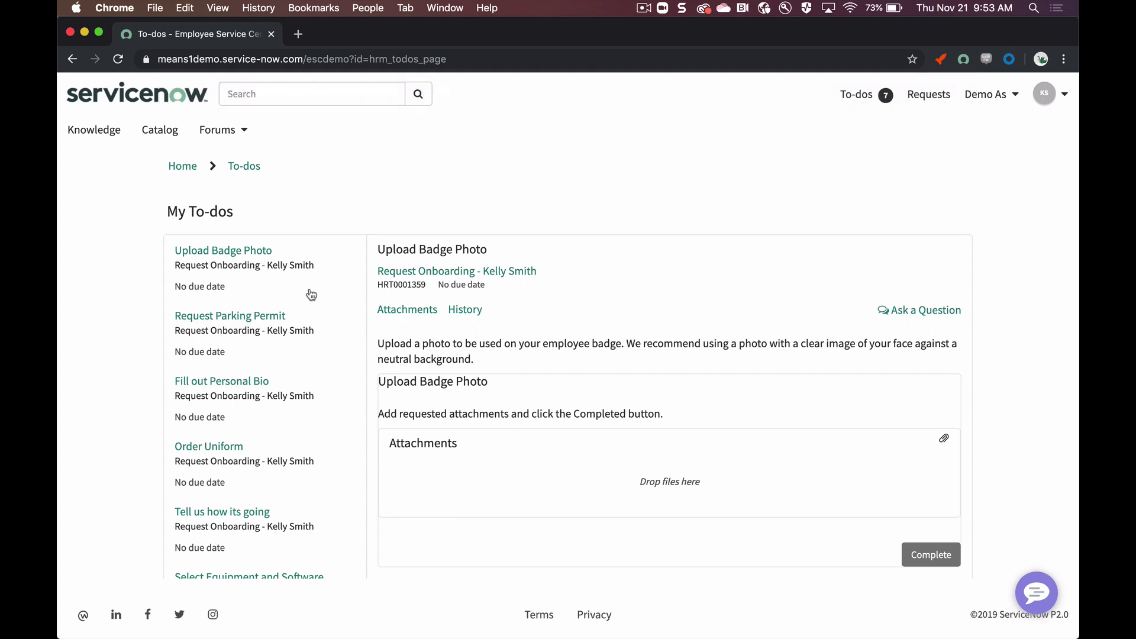
scroll(638, 291, "down", 2)
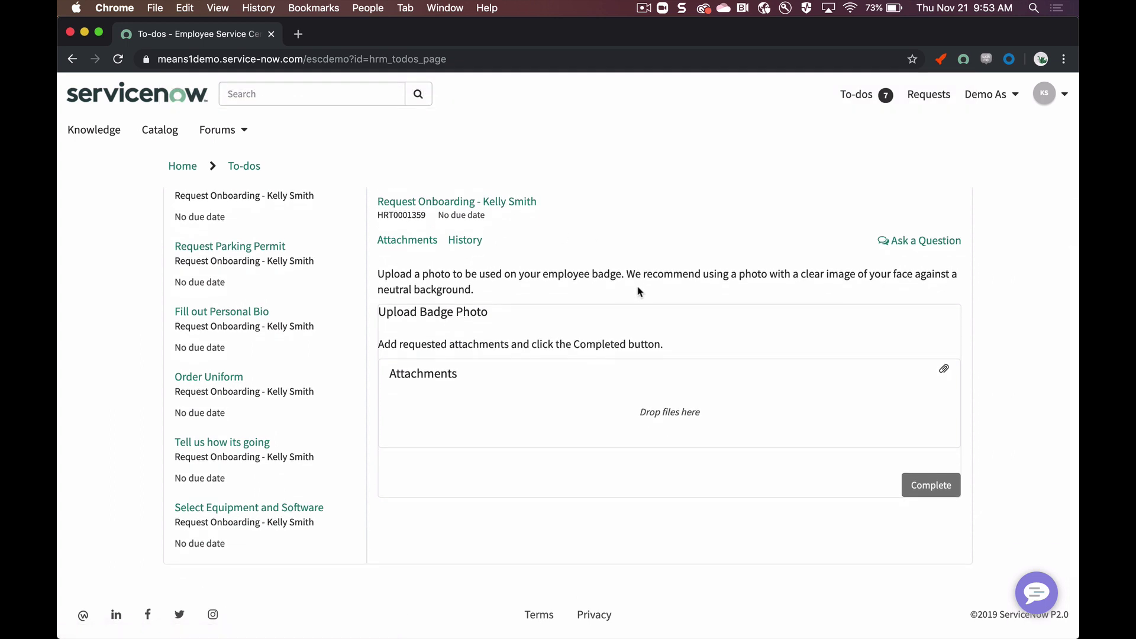
left_click(944, 367)
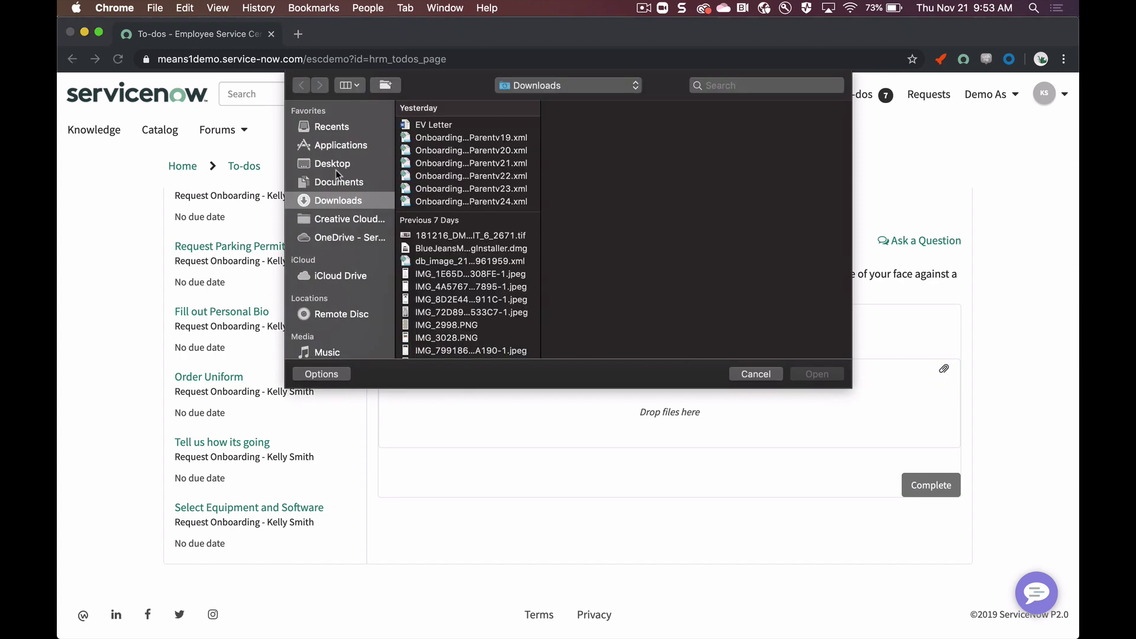
left_click(336, 167)
double_click(438, 124)
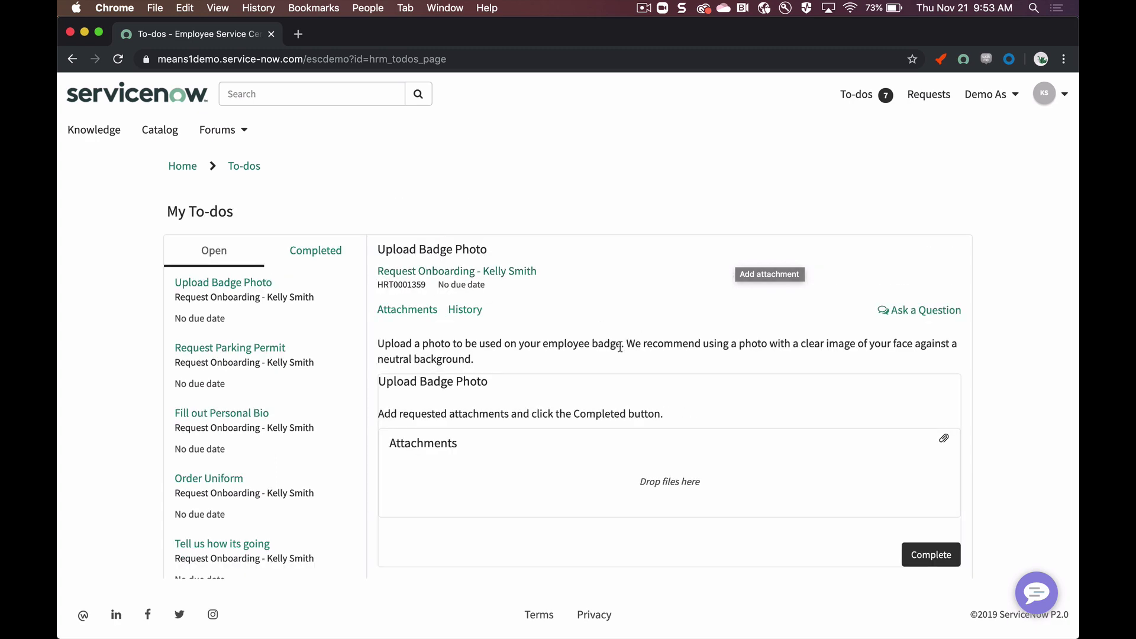
scroll(619, 346, "down", 4)
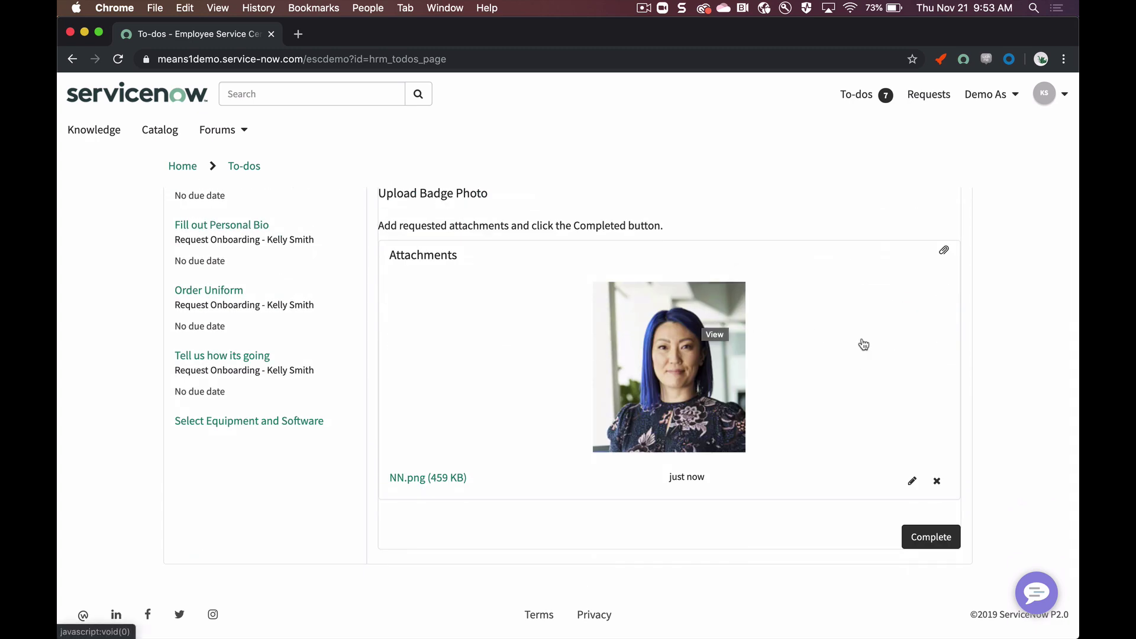
left_click(923, 535)
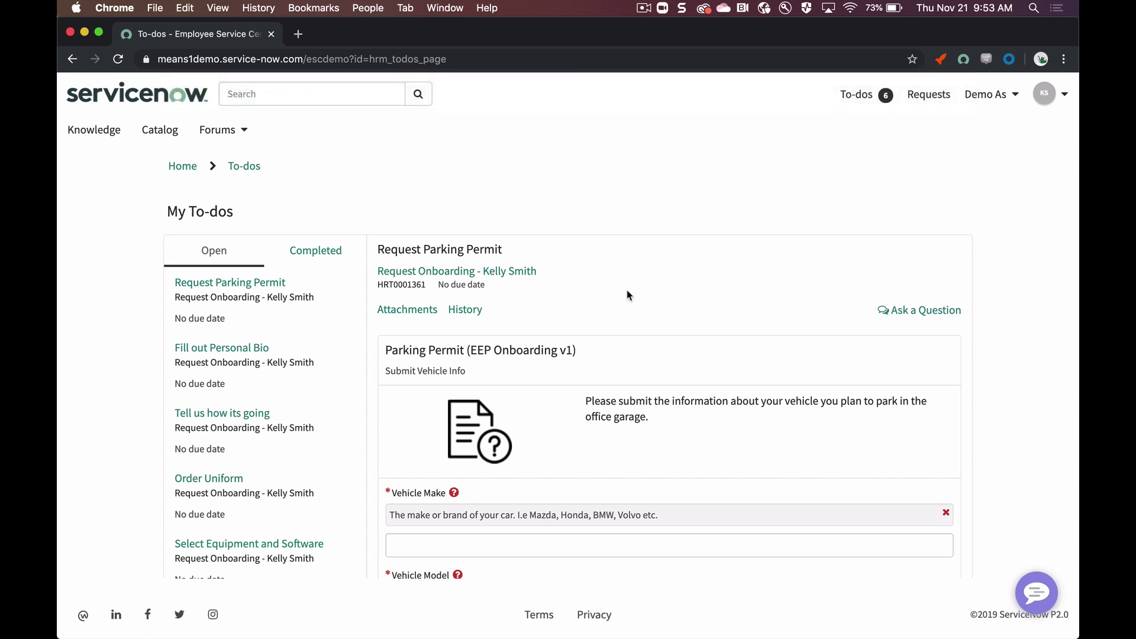
Step: Enter Mazda as the vehicle make and the licence plate, then submit the Parking Permit form
scroll(629, 294, "down", 2)
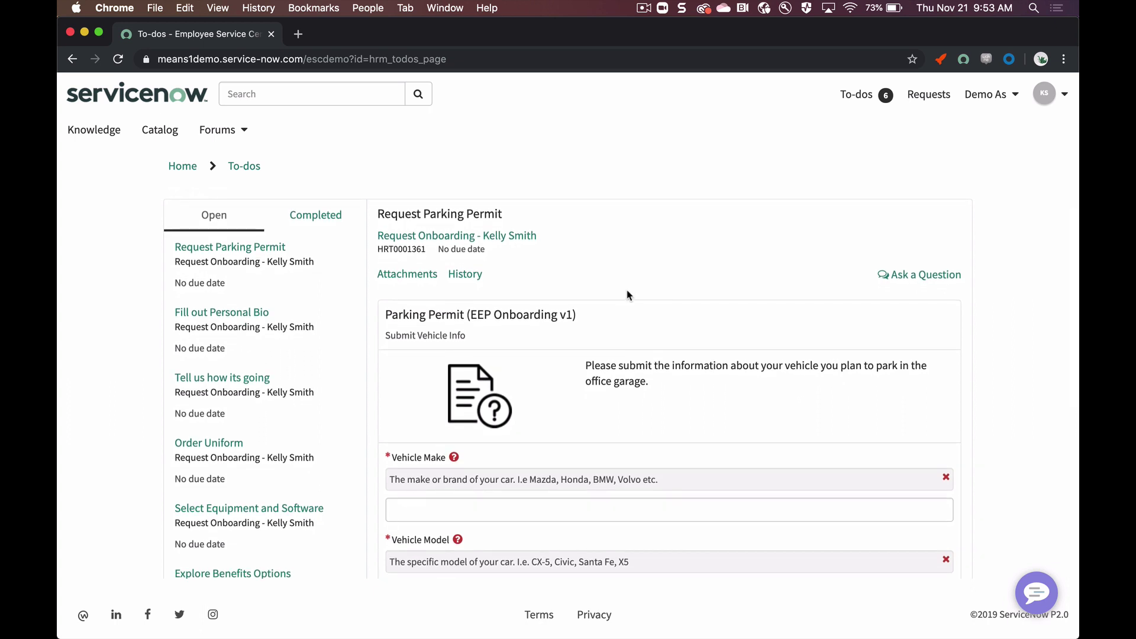
scroll(628, 295, "down", 5)
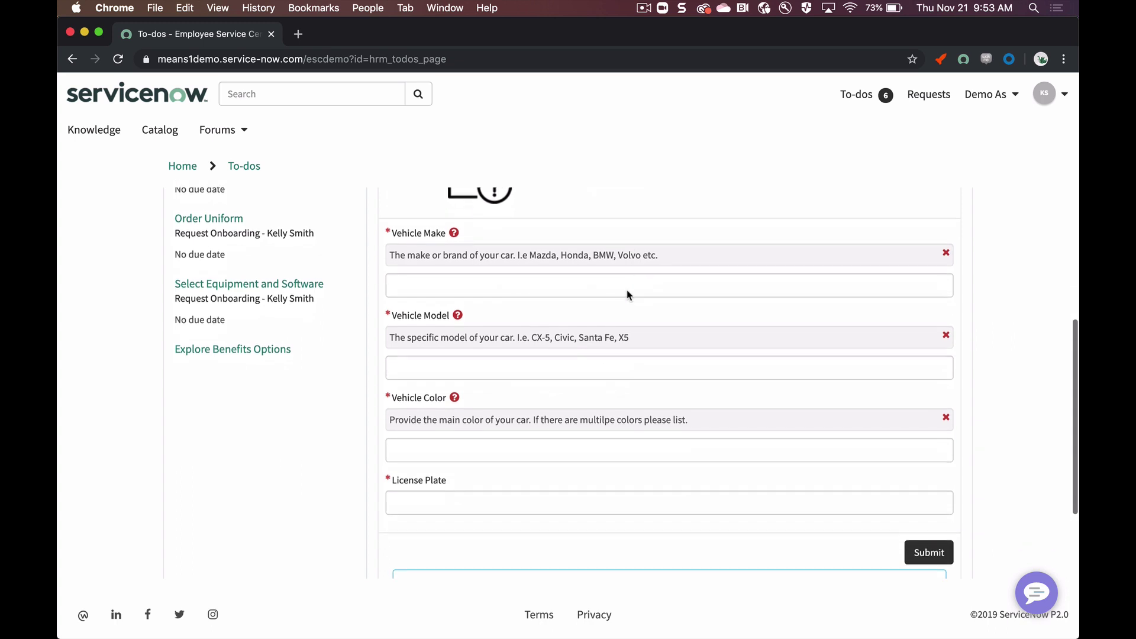
left_click(616, 285)
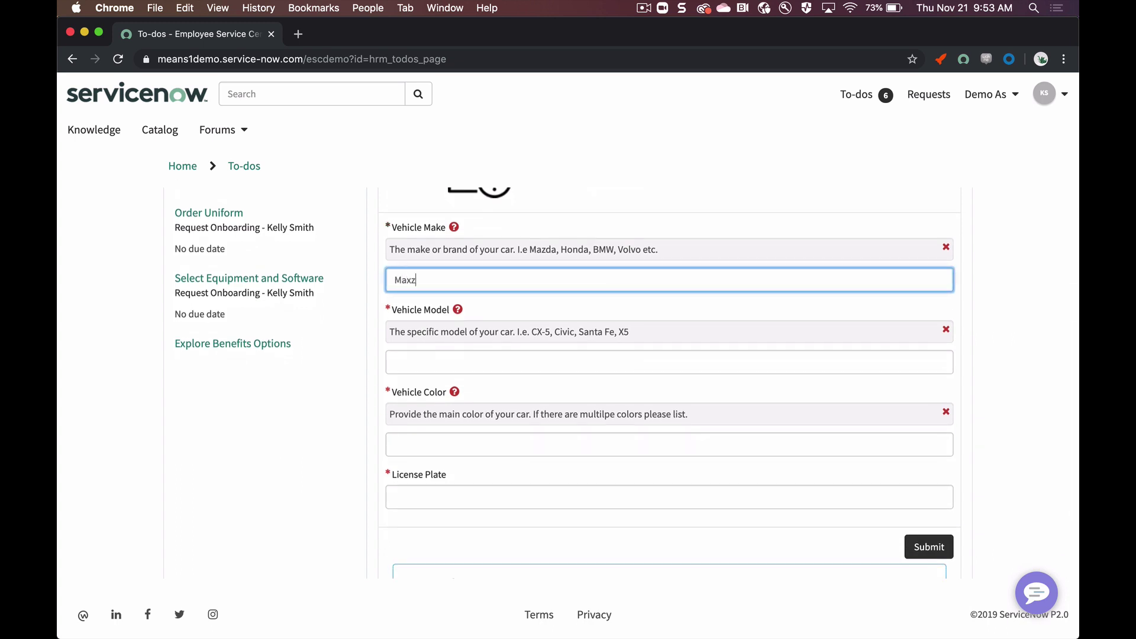
type("Mazs")
key("BackSpace")
type("da")
key("Tab")
key("Tab")
key("Tab")
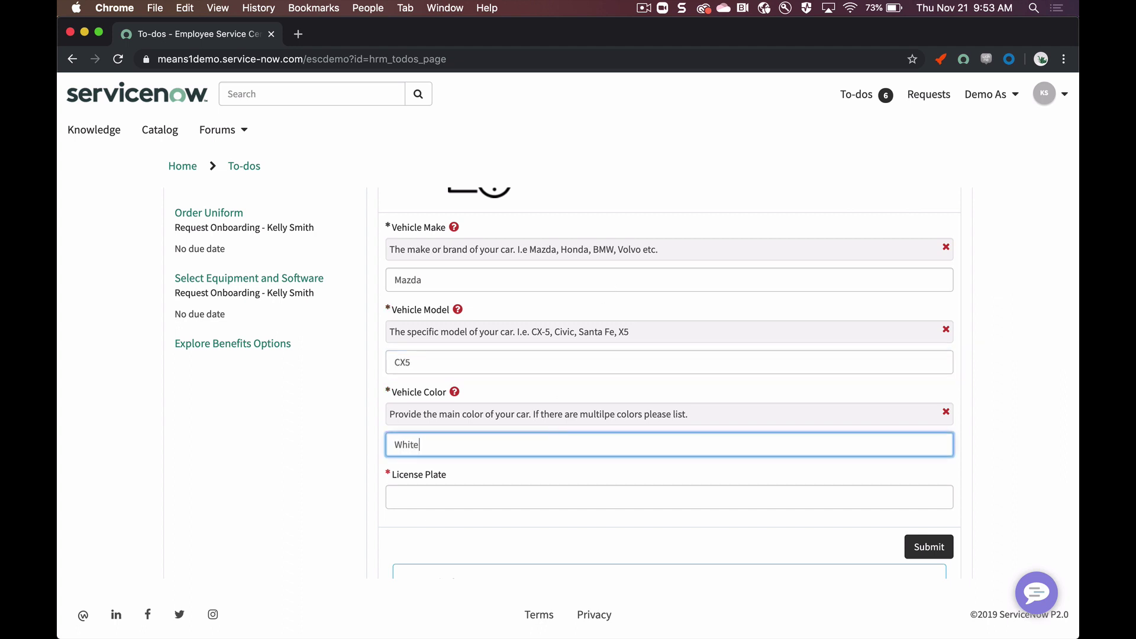
left_click(402, 497)
type("445345")
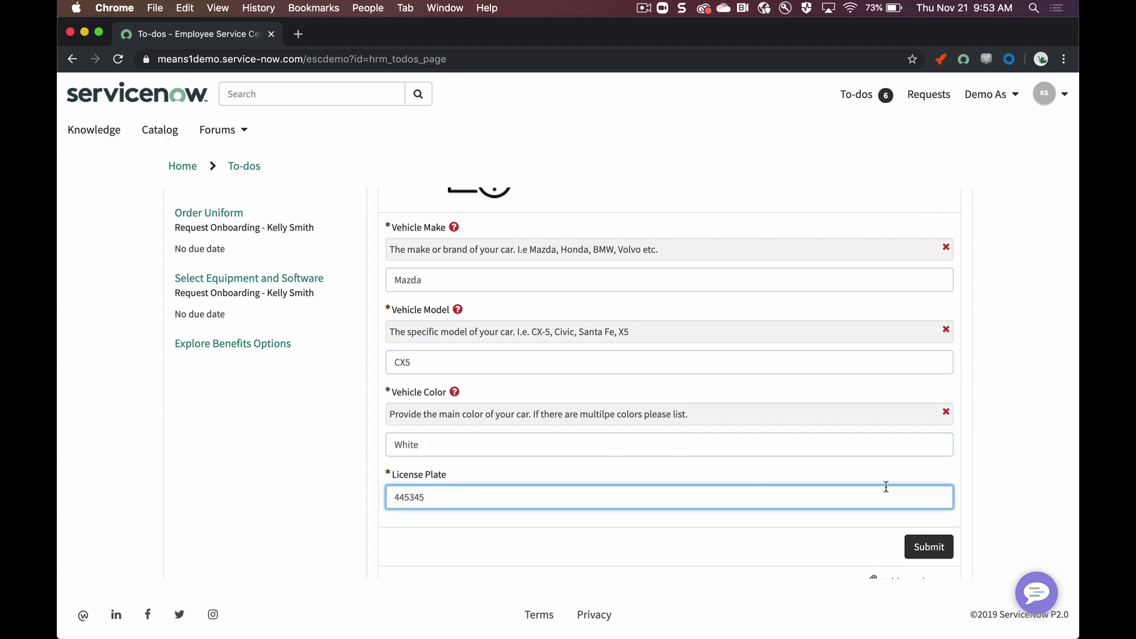
left_click(935, 544)
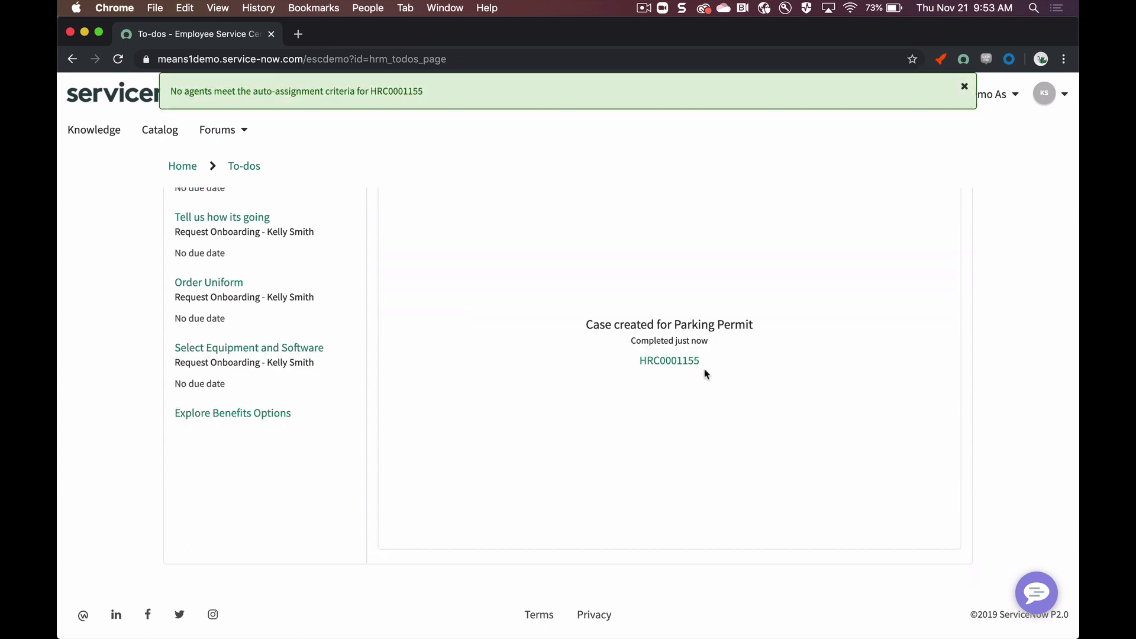
scroll(400, 319, "up", 4)
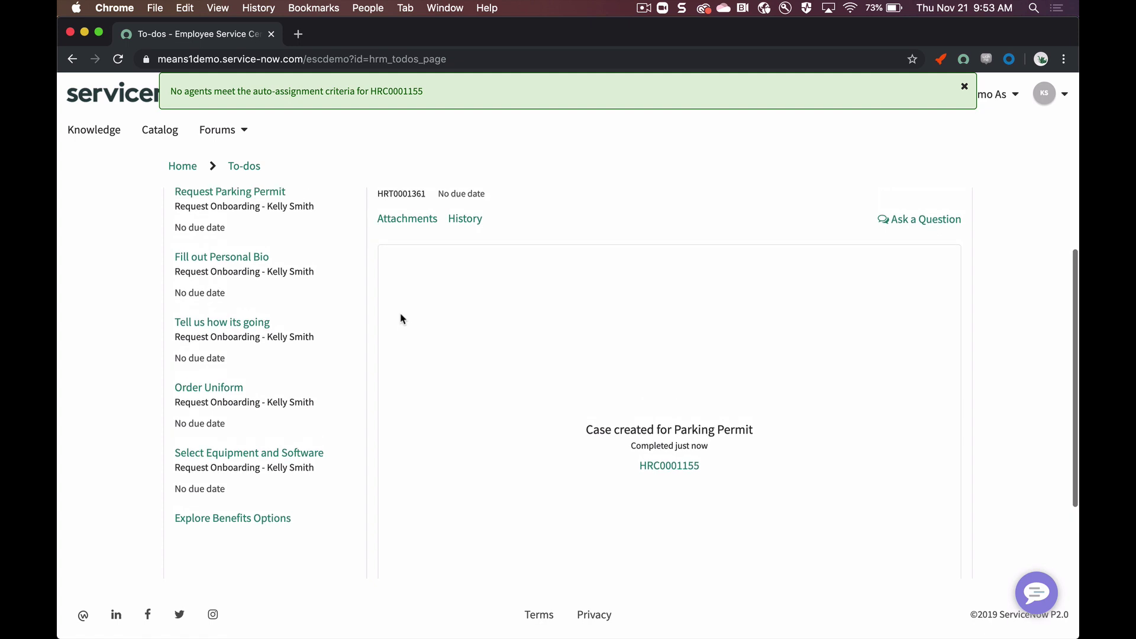
scroll(400, 318, "up", 2)
Step: Paste the prepared bio into Personal Introduction, submit it, and open the Order Uniform to-do
left_click(277, 331)
scroll(278, 332, "down", 2)
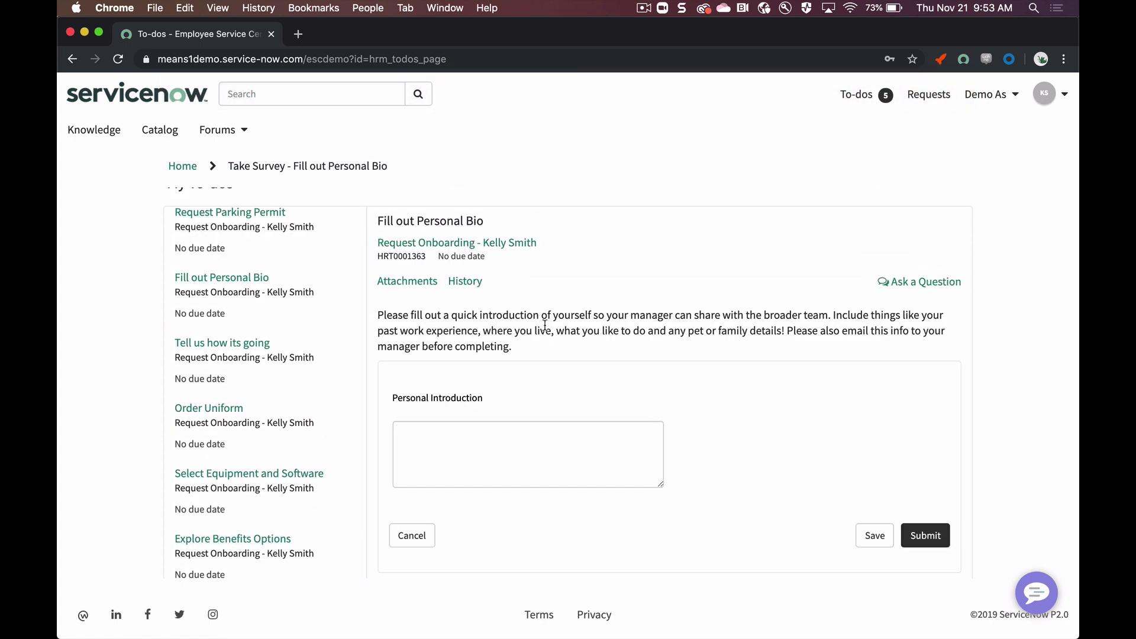
left_click(509, 469)
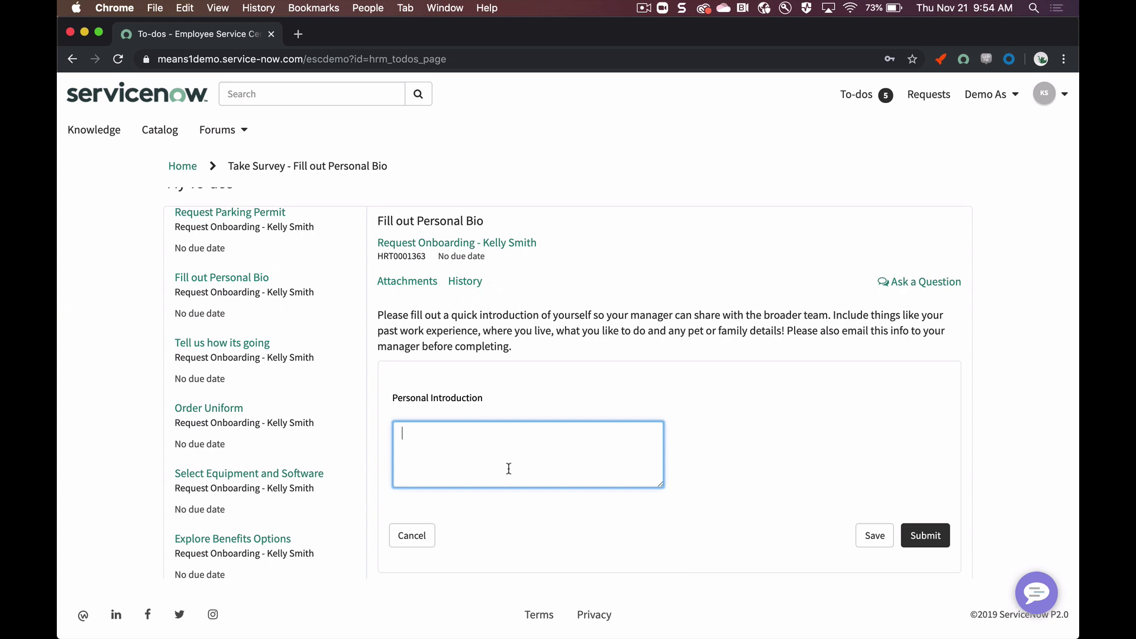
left_click_drag(509, 469, 394, 425)
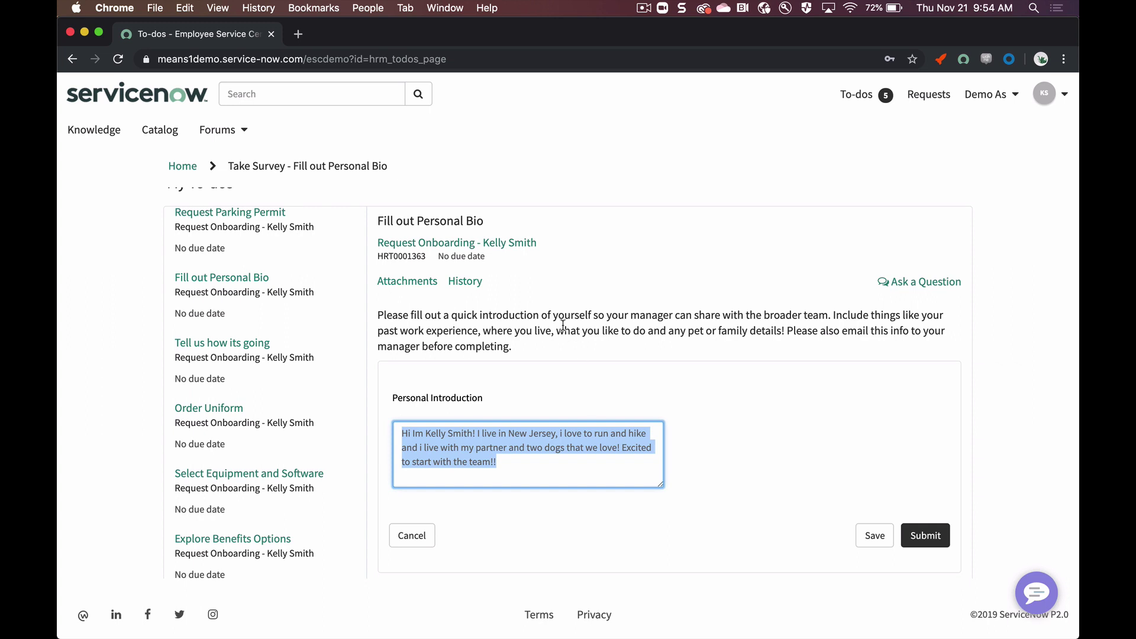
left_click(586, 361)
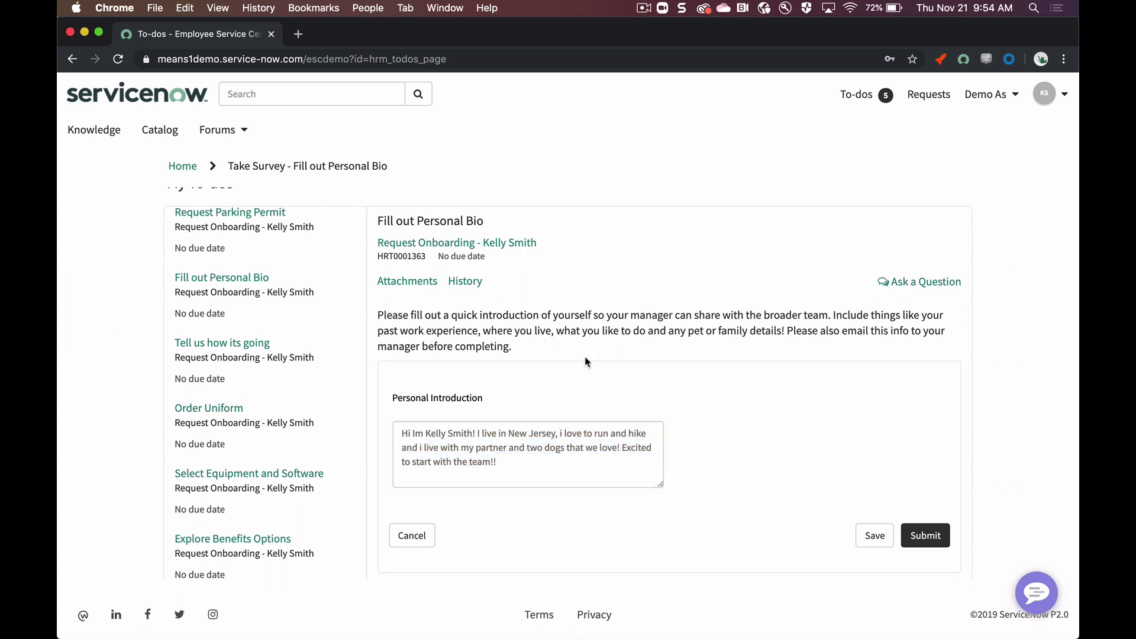
left_click(940, 532)
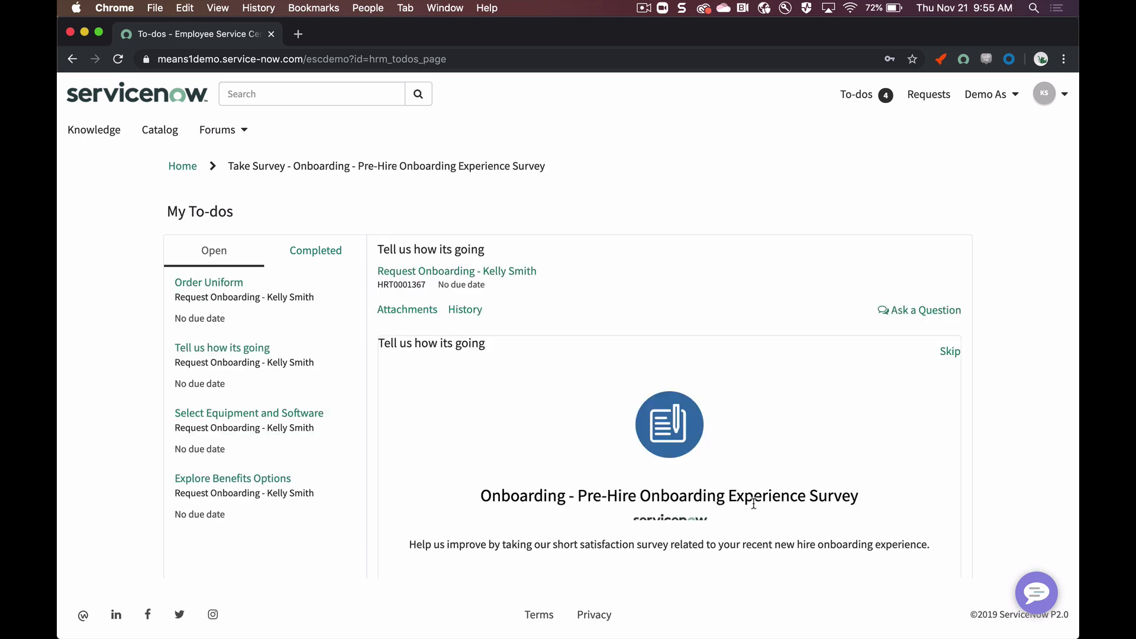
scroll(604, 362, "down", 2)
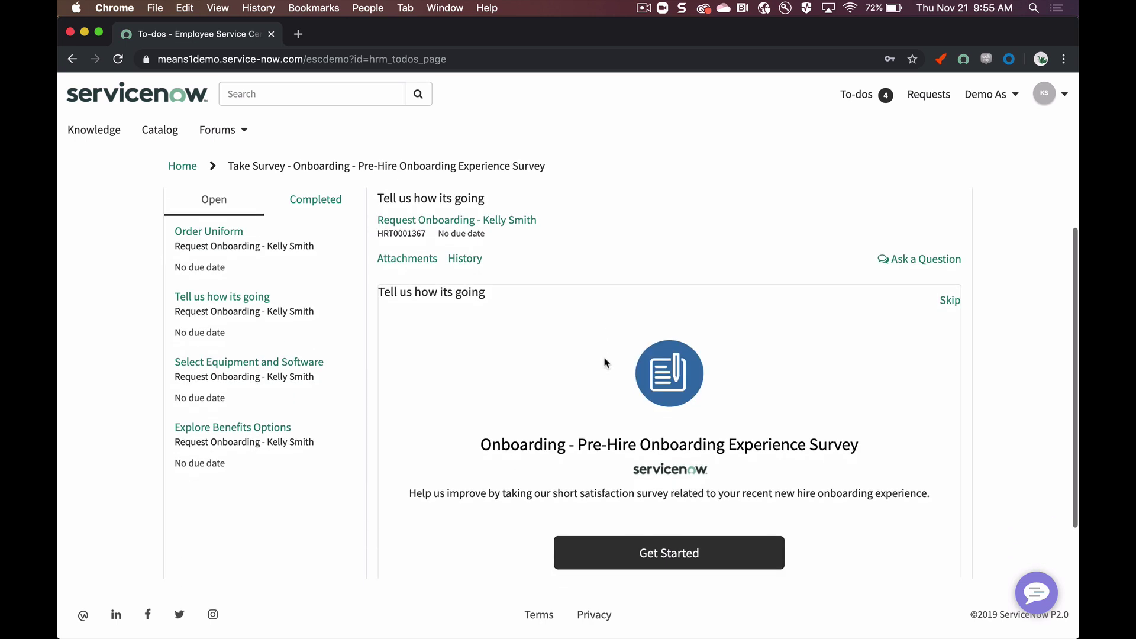
left_click(236, 243)
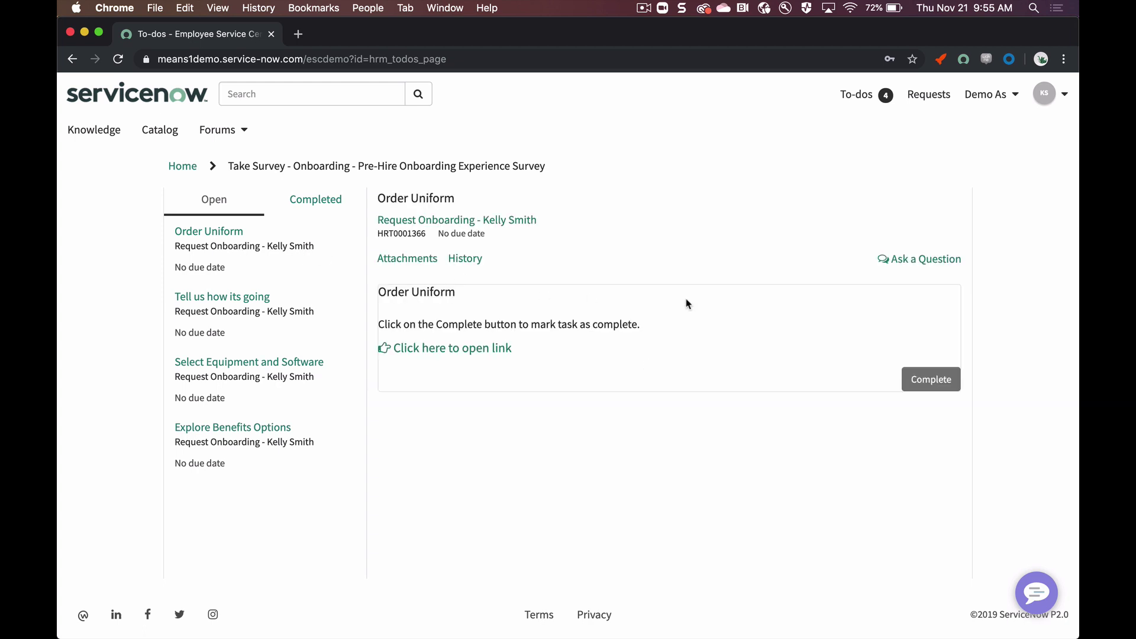
Step: Follow the uniform ordering link, close its tab, and mark Order Uniform complete
left_click(417, 350)
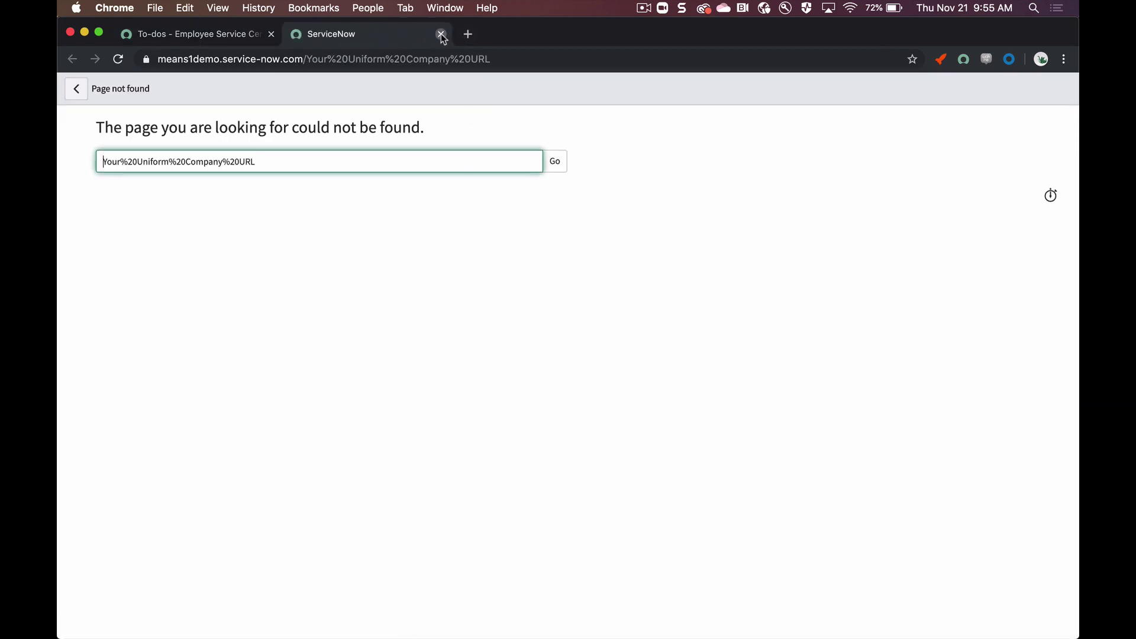
left_click(441, 34)
left_click(960, 383)
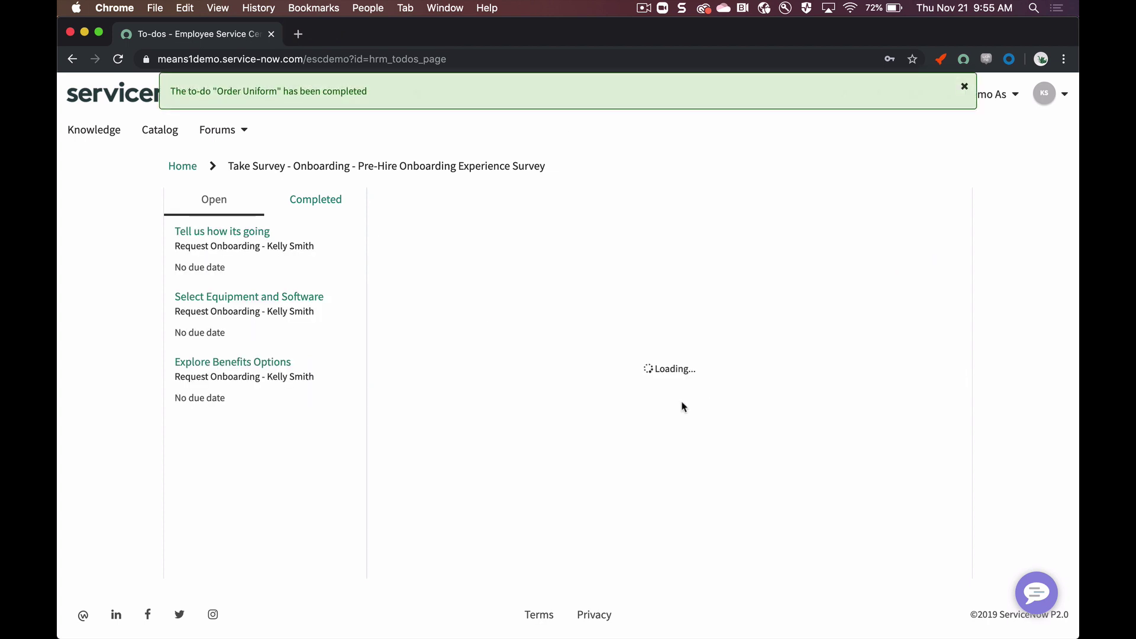
Step: Open Explore Benefits Options and visit its benefits link, closing the tab afterward
left_click(266, 372)
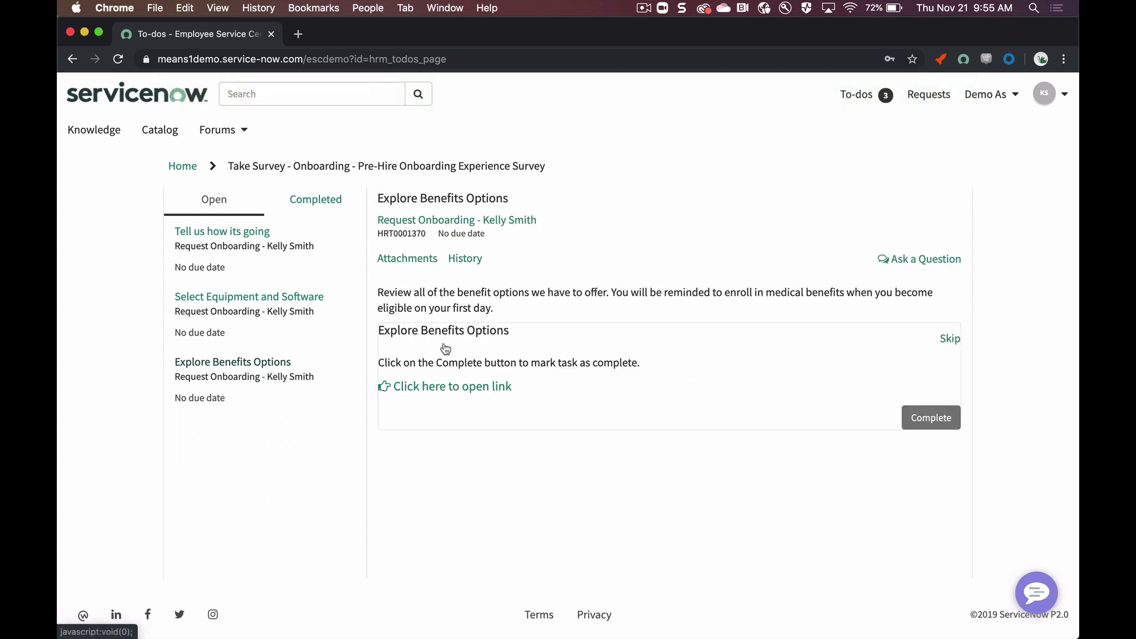
left_click(459, 387)
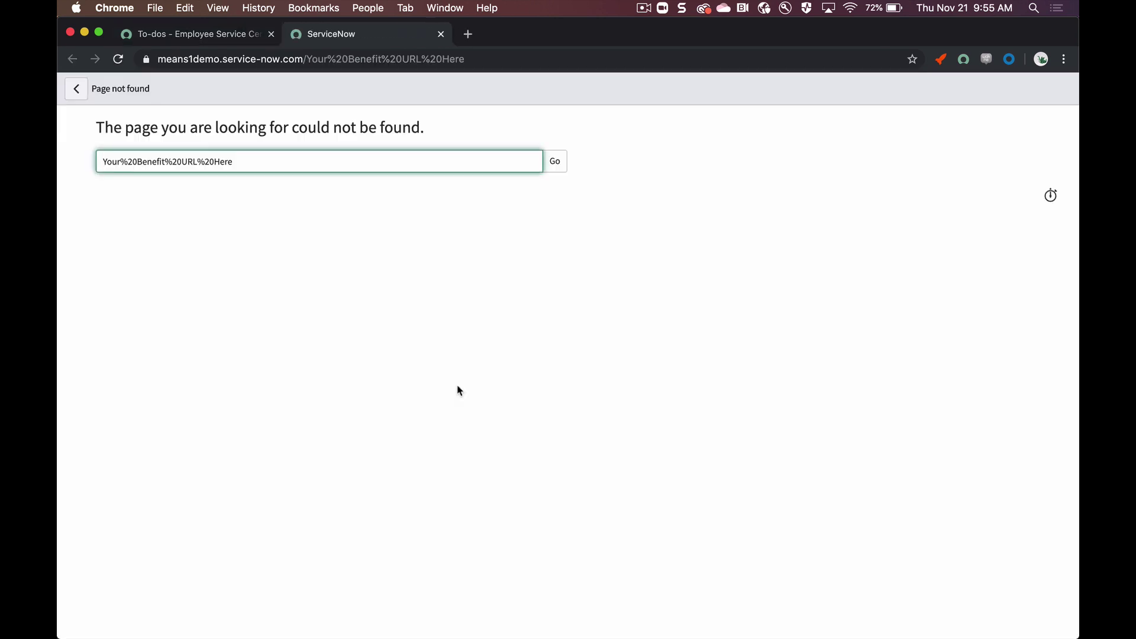
left_click(440, 34)
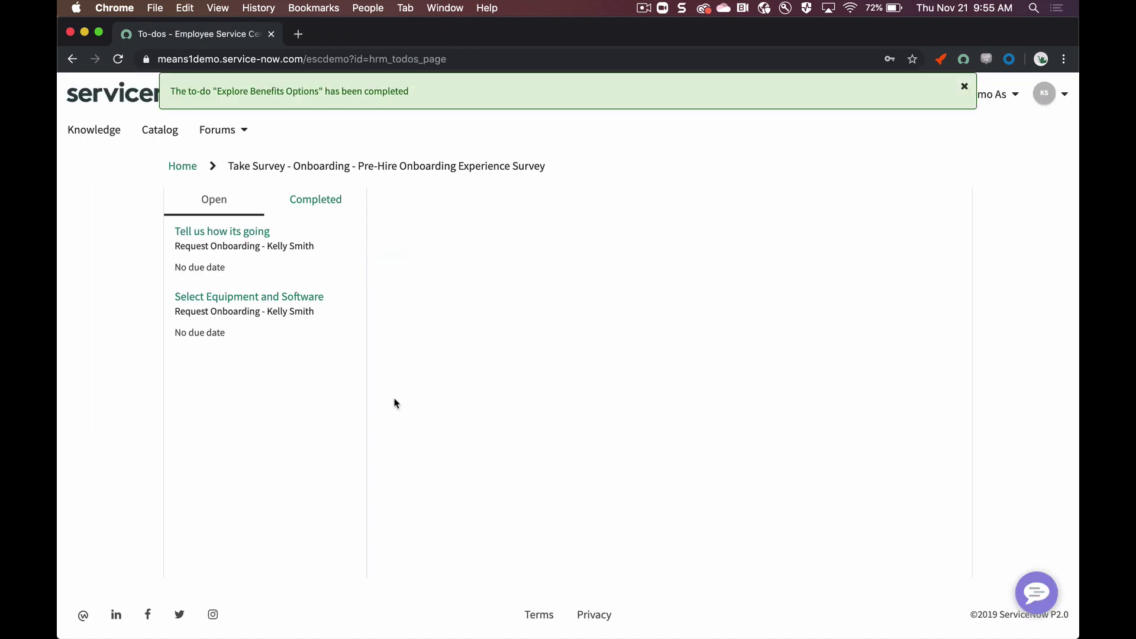
Step: Open Select Equipment and Software and keep Macbook Pro 15' as the laptop
left_click(282, 312)
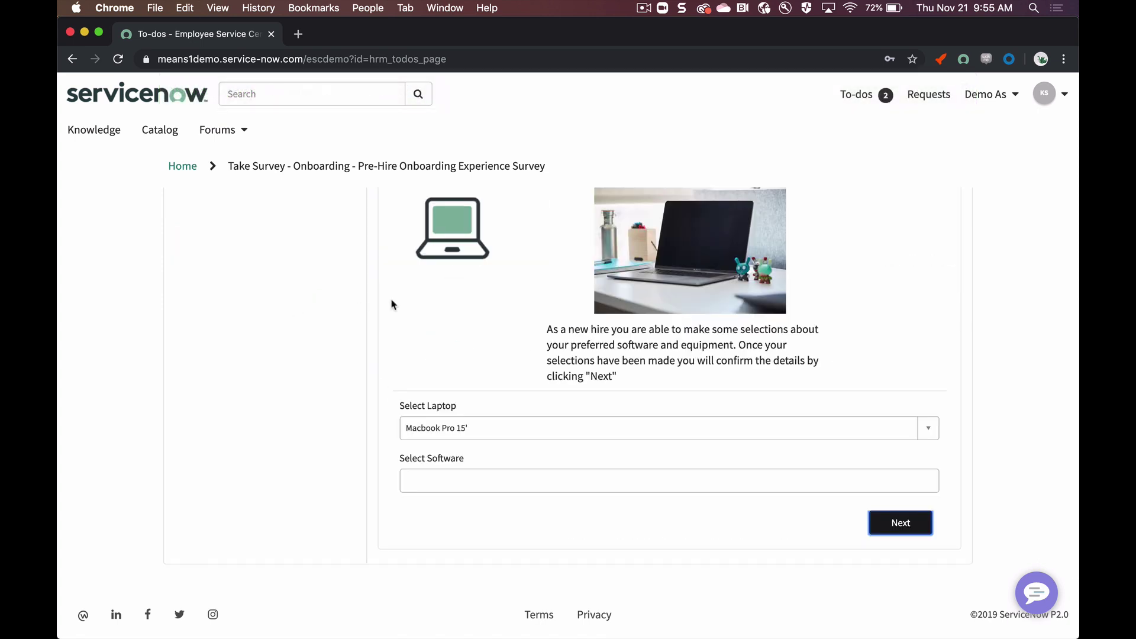
scroll(413, 302, "up", 5)
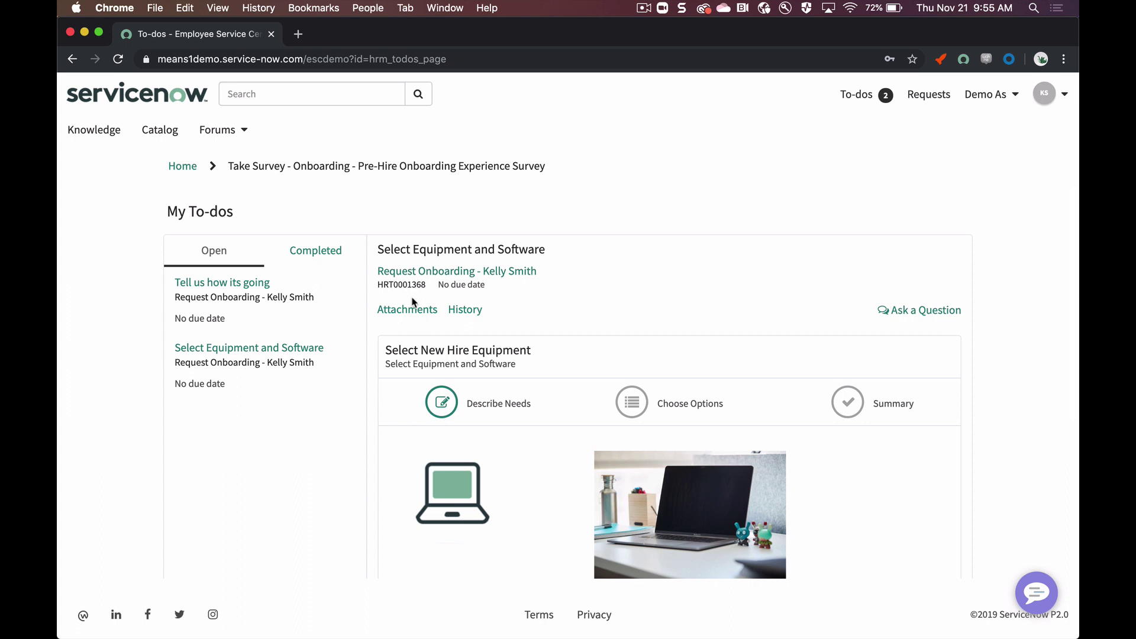
scroll(496, 328, "down", 5)
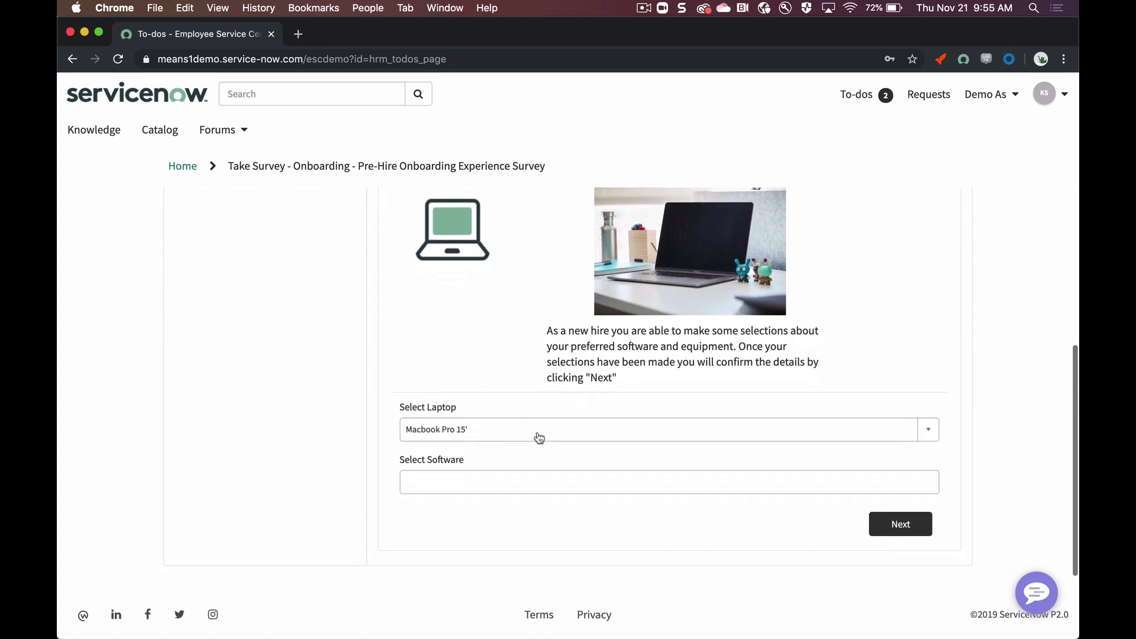
left_click(534, 432)
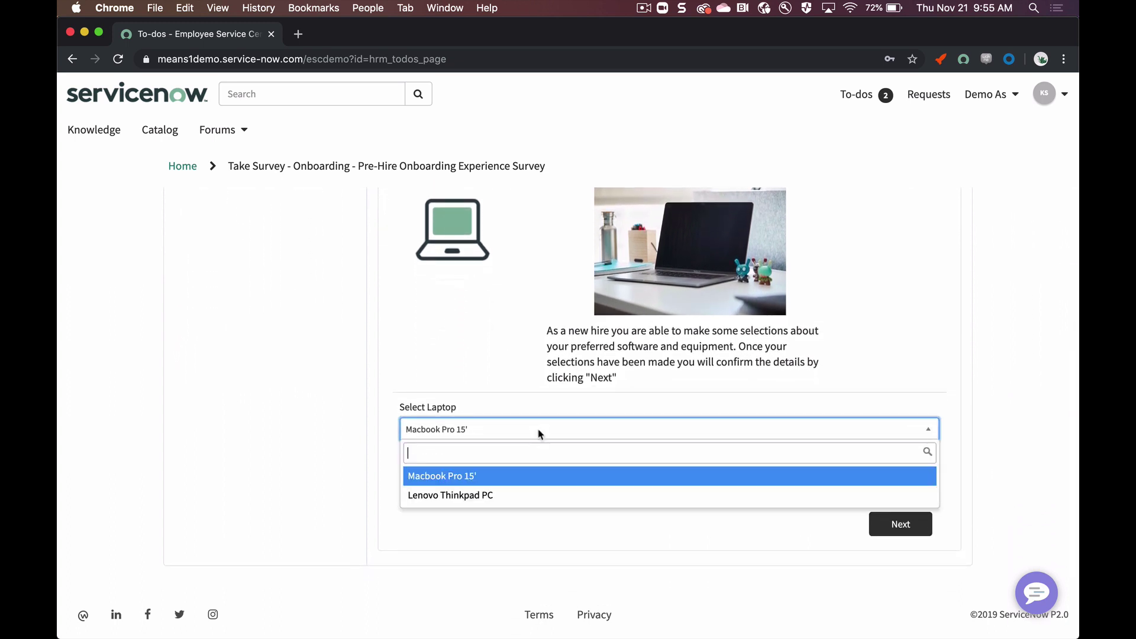
left_click(530, 481)
Step: Add Adobe Creative Cloud, QuickTime Pro and Dreamweaver as software, then continue to Choose Options
left_click(528, 480)
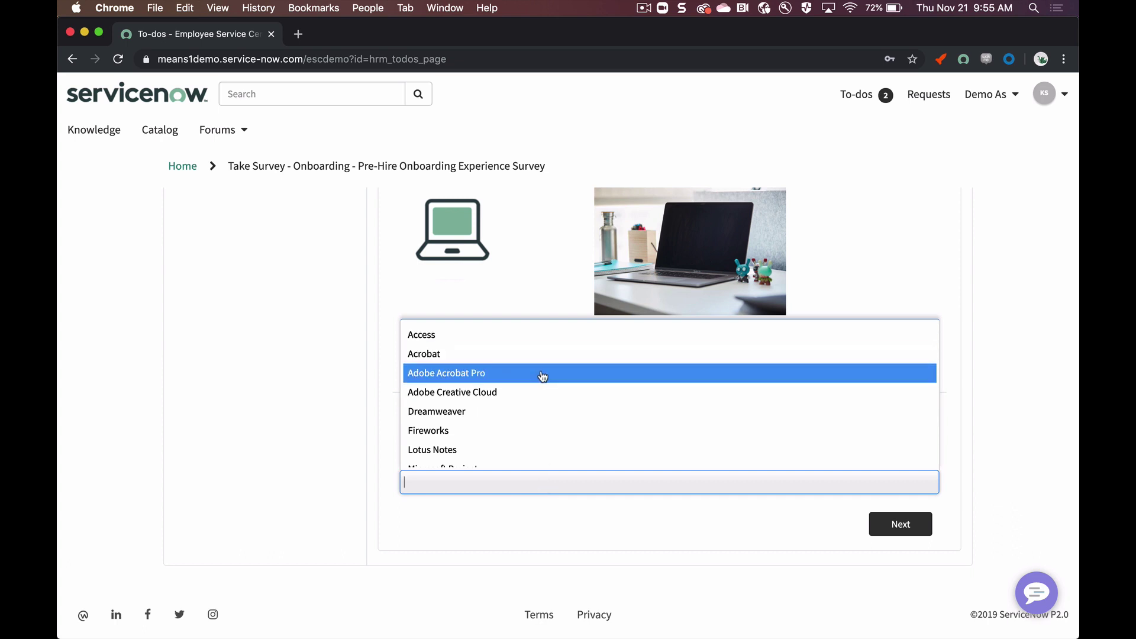
left_click(540, 393)
left_click(545, 478)
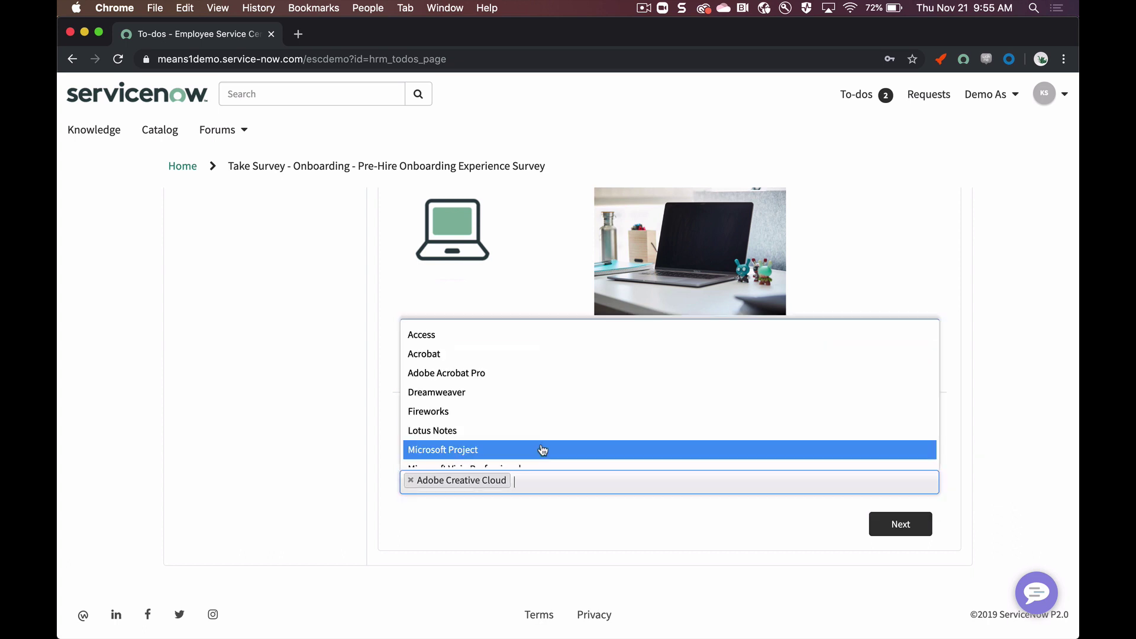
scroll(532, 411, "down", 3)
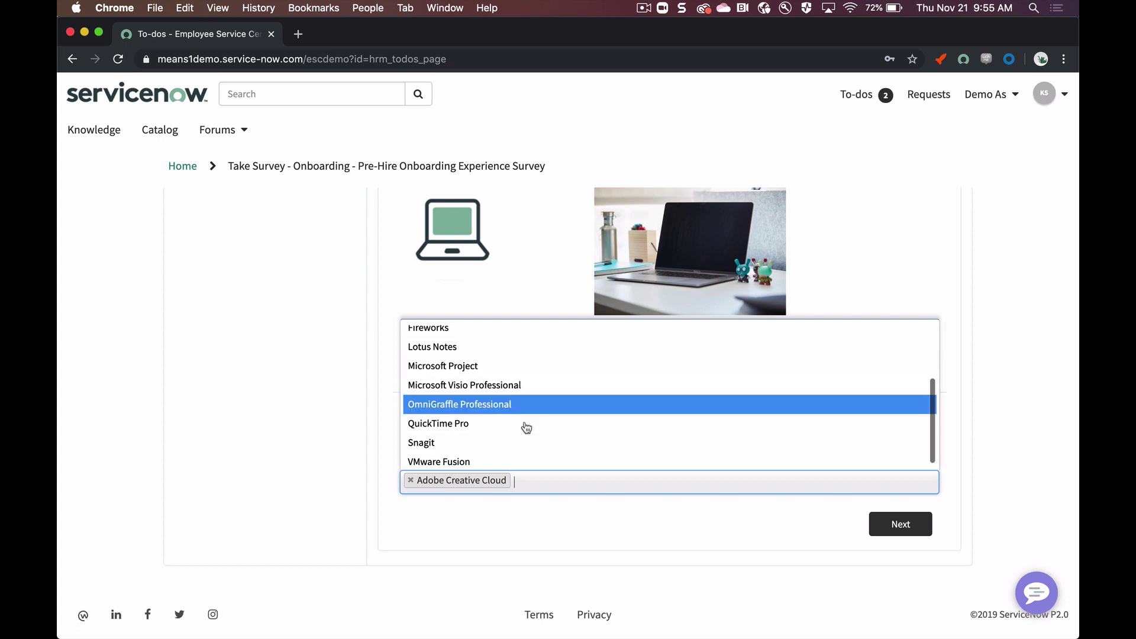
left_click(526, 429)
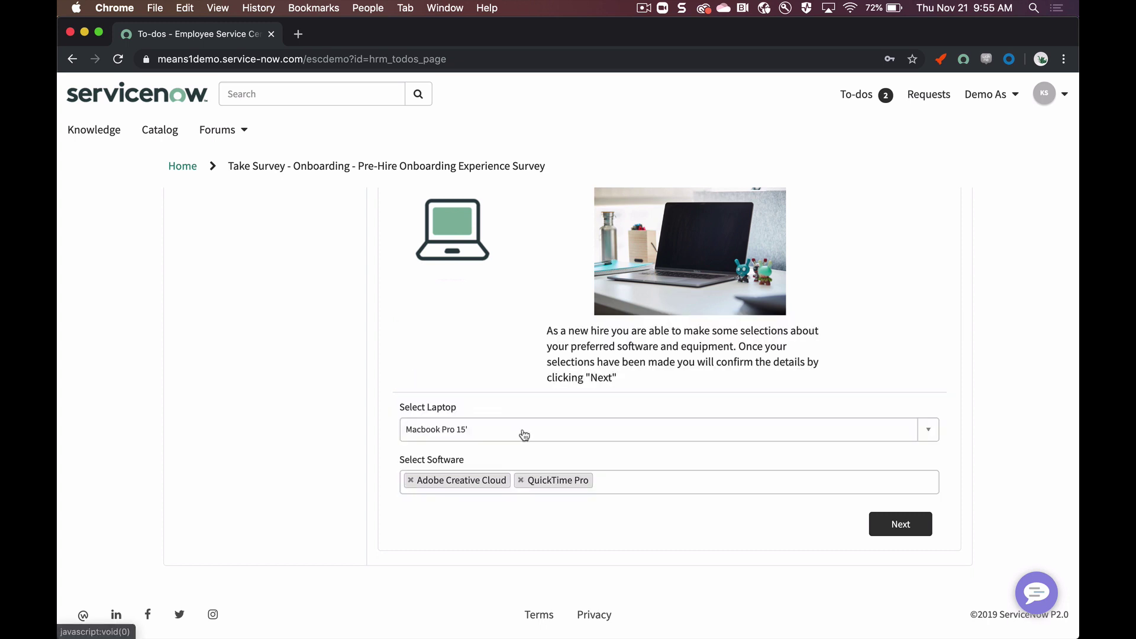
left_click(597, 481)
left_click(539, 393)
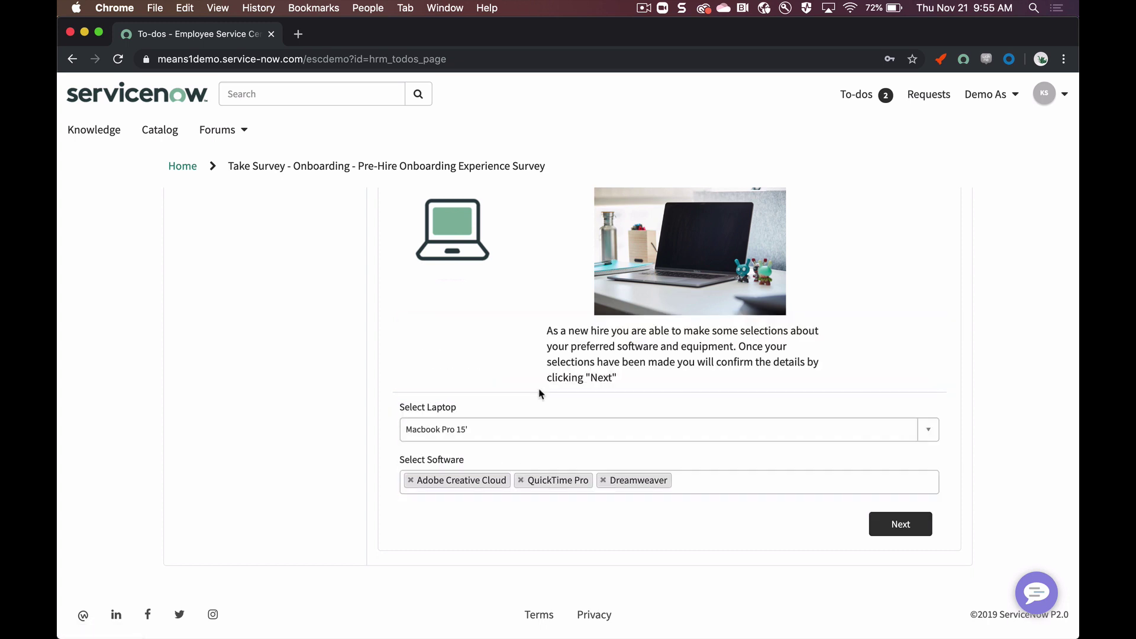
left_click(900, 524)
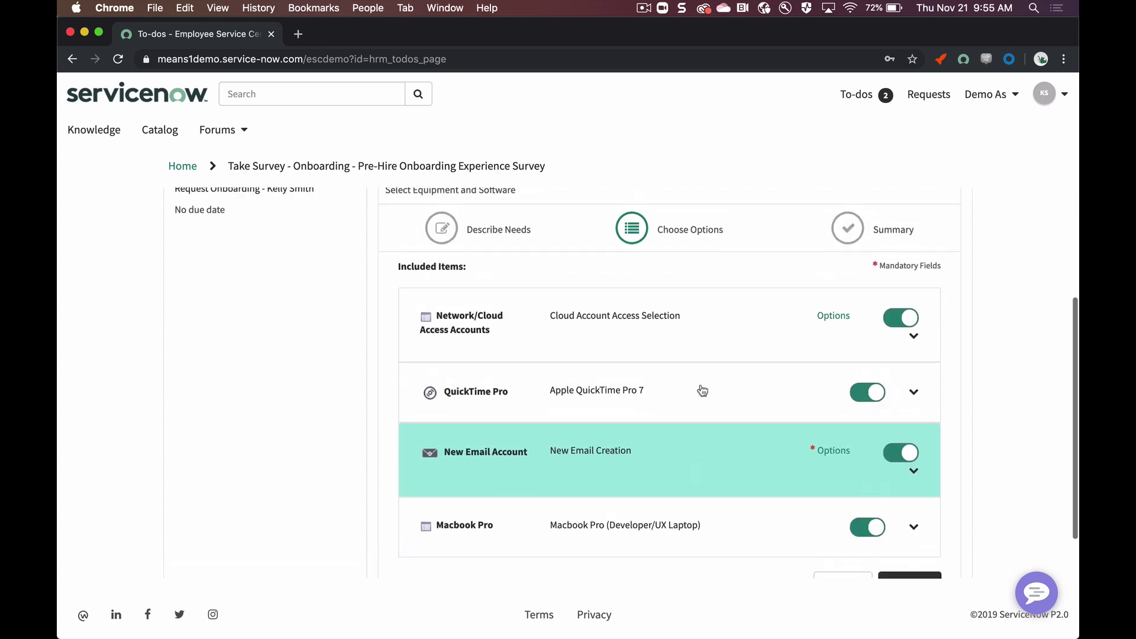
Step: Expand the New Email Account details and fill in the preferred email address
scroll(702, 390, "down", 1)
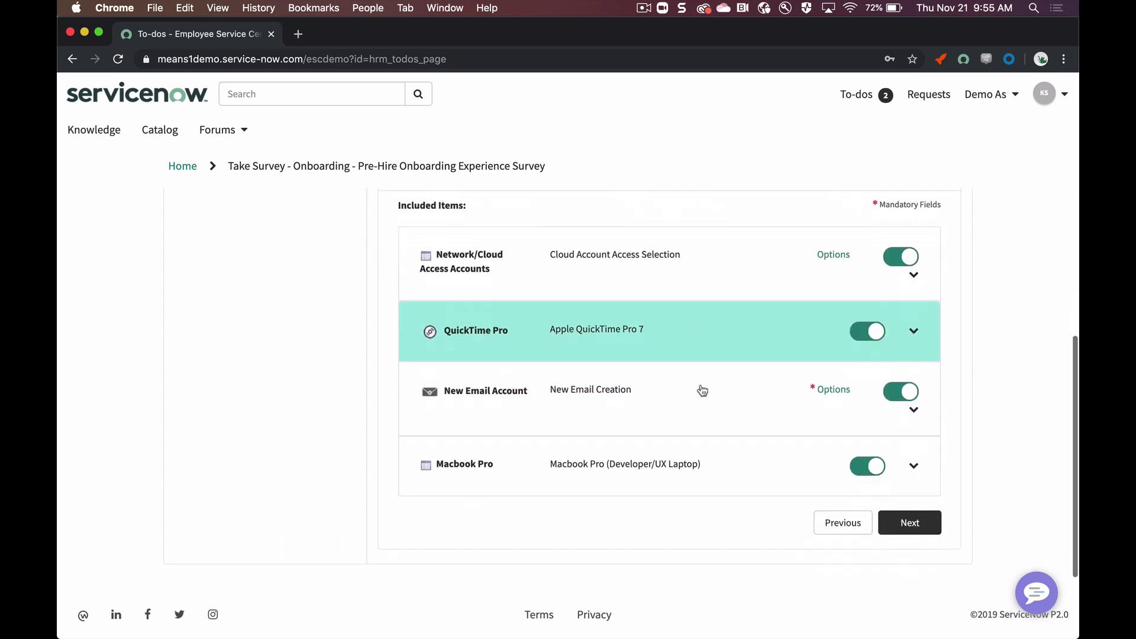
left_click(913, 411)
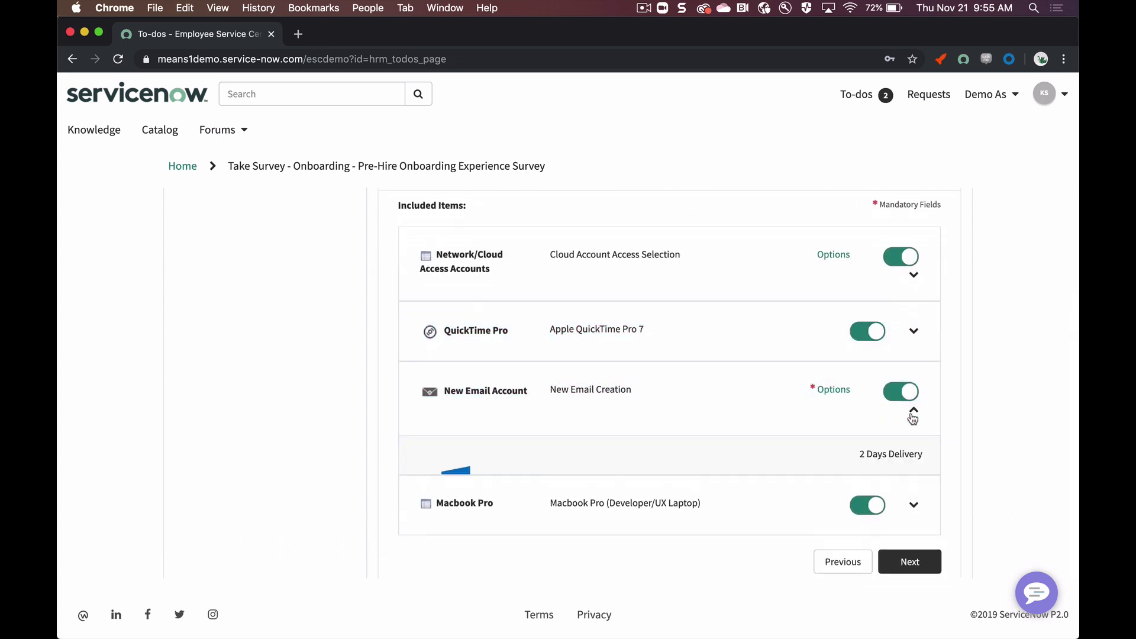
scroll(672, 401, "down", 3)
left_click(613, 431)
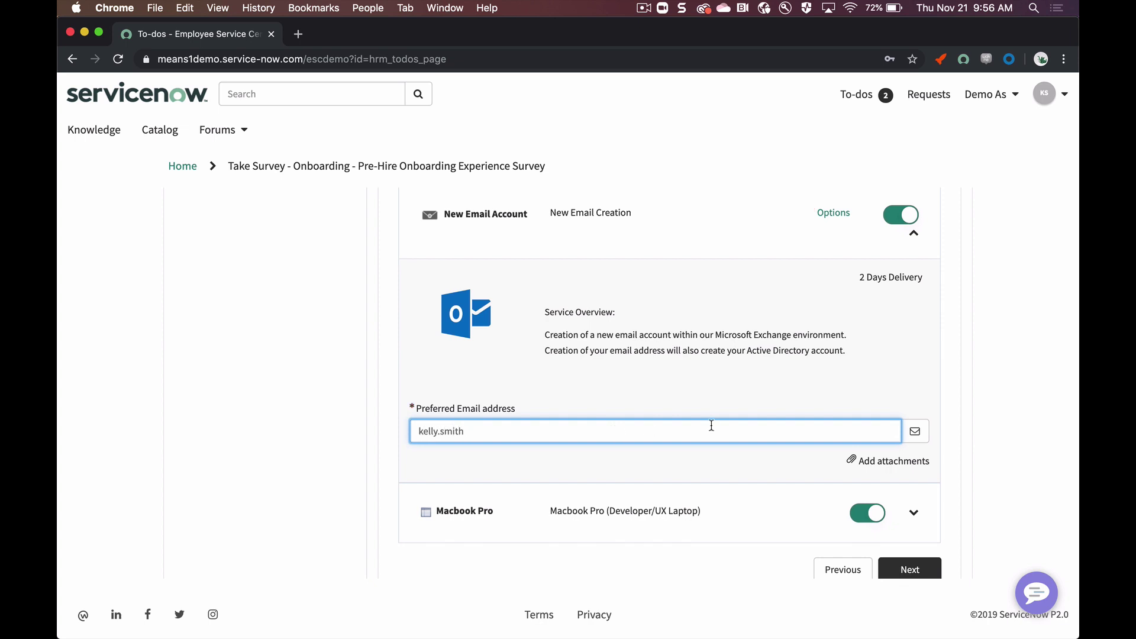
type("@emample.com")
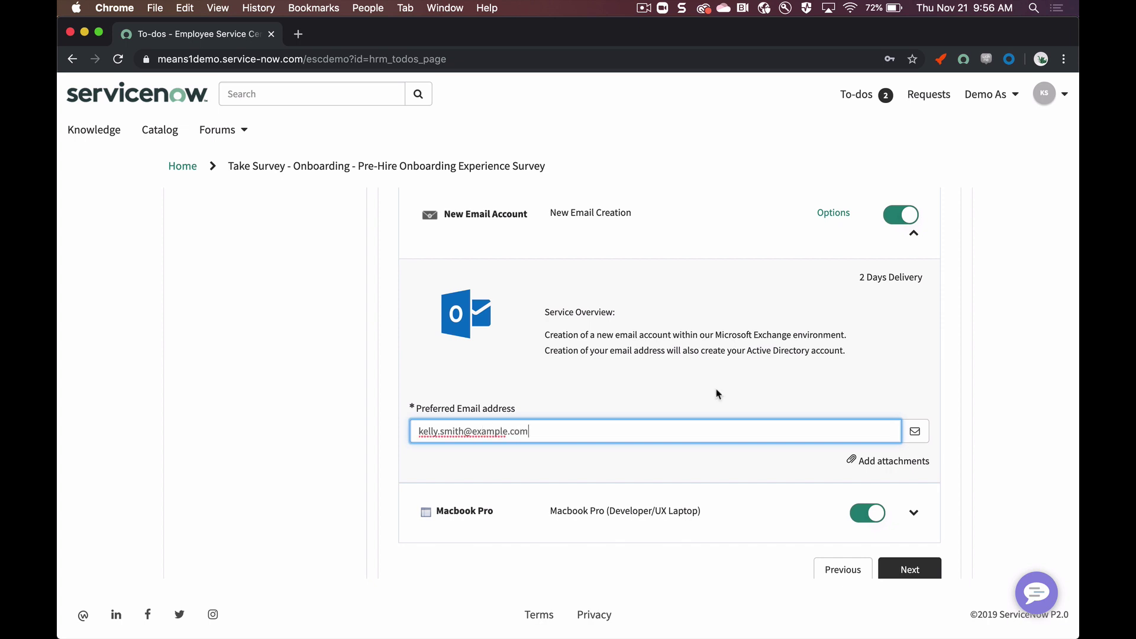
scroll(808, 436, "down", 2)
Step: Place the $2,228.99 equipment and software order through Order Now and Checkout
left_click(926, 521)
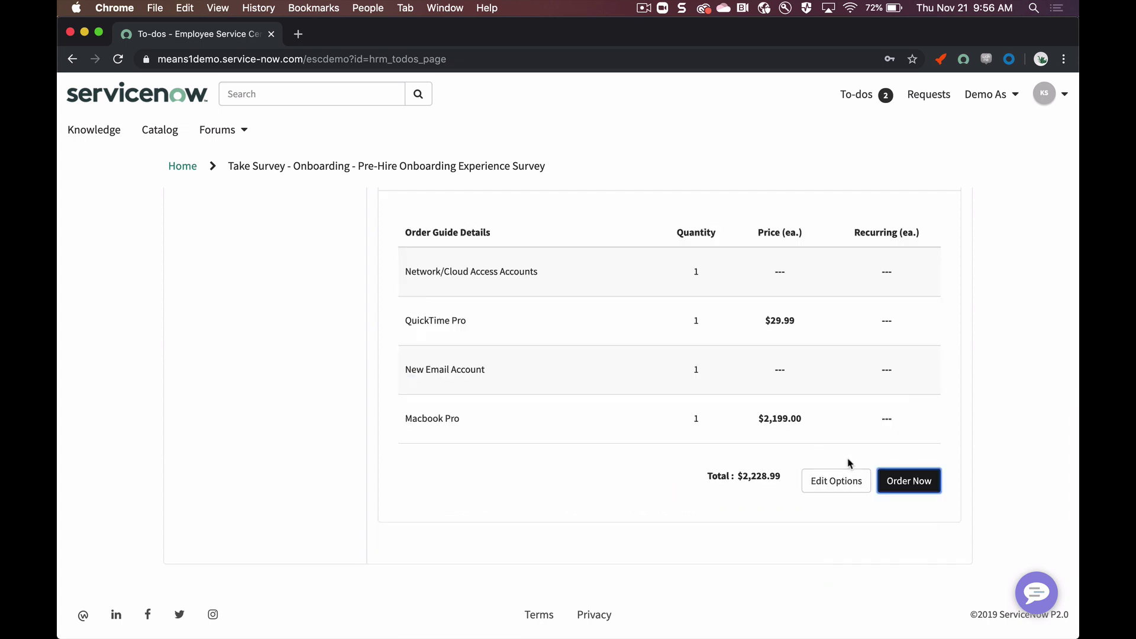
left_click(915, 480)
left_click(746, 294)
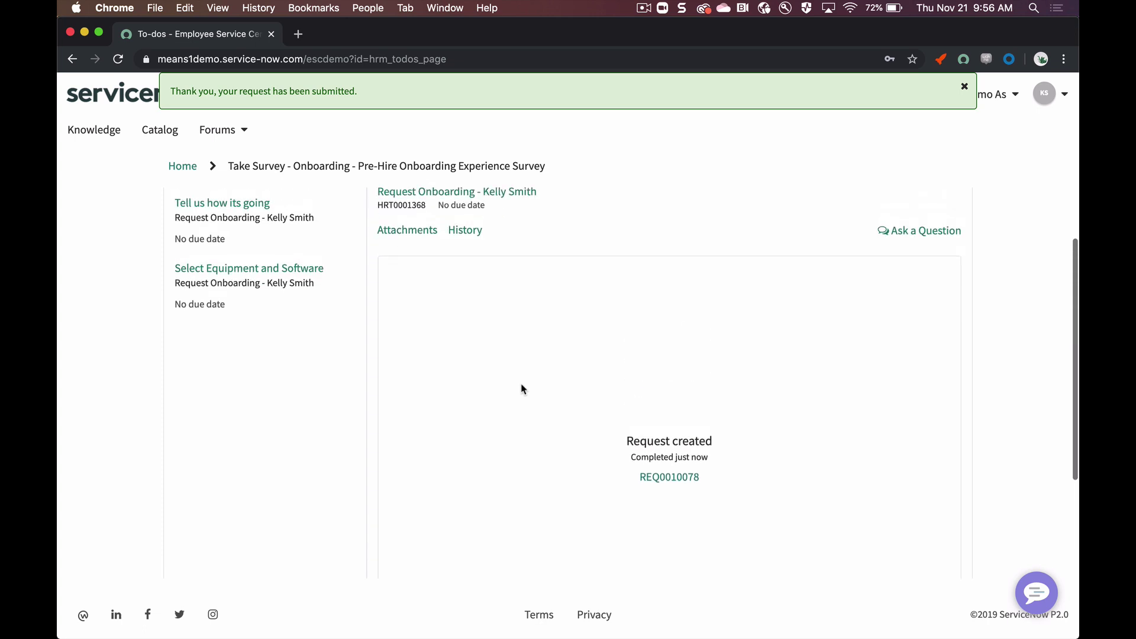
left_click(964, 87)
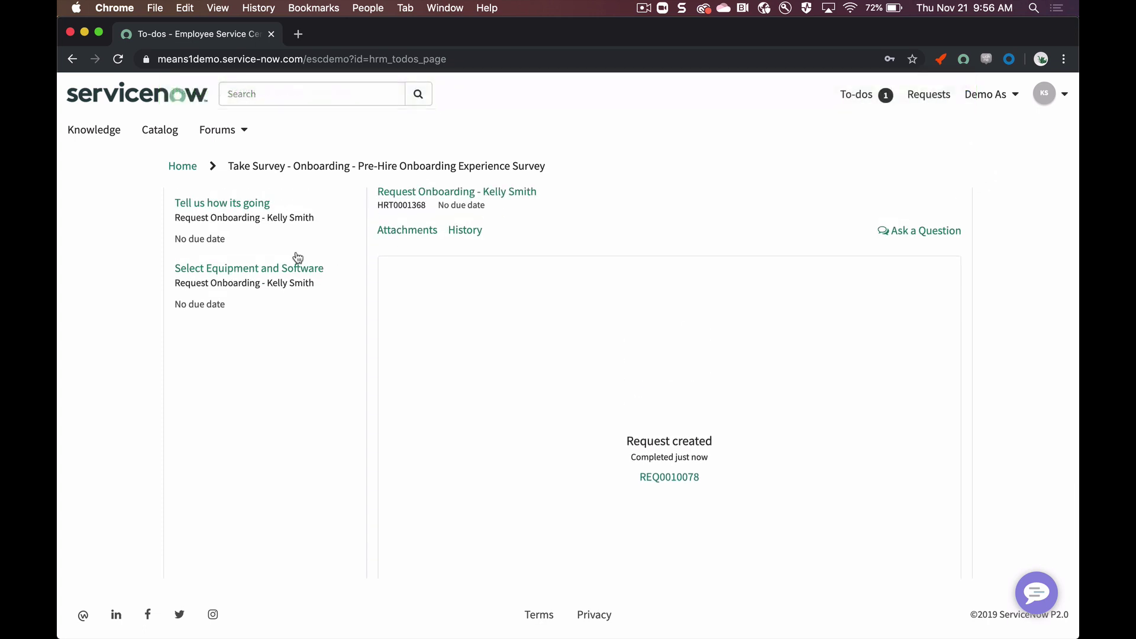
Step: Start the Tell us how its going survey and answer Strongly Agree on the tools question
left_click(251, 257)
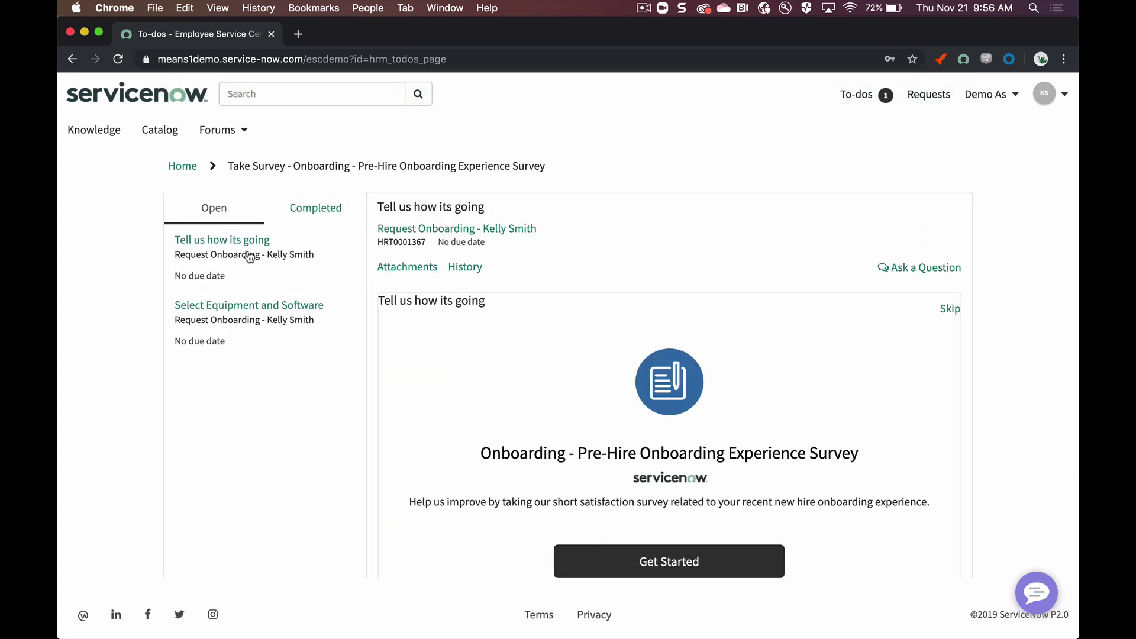
scroll(378, 397, "down", 3)
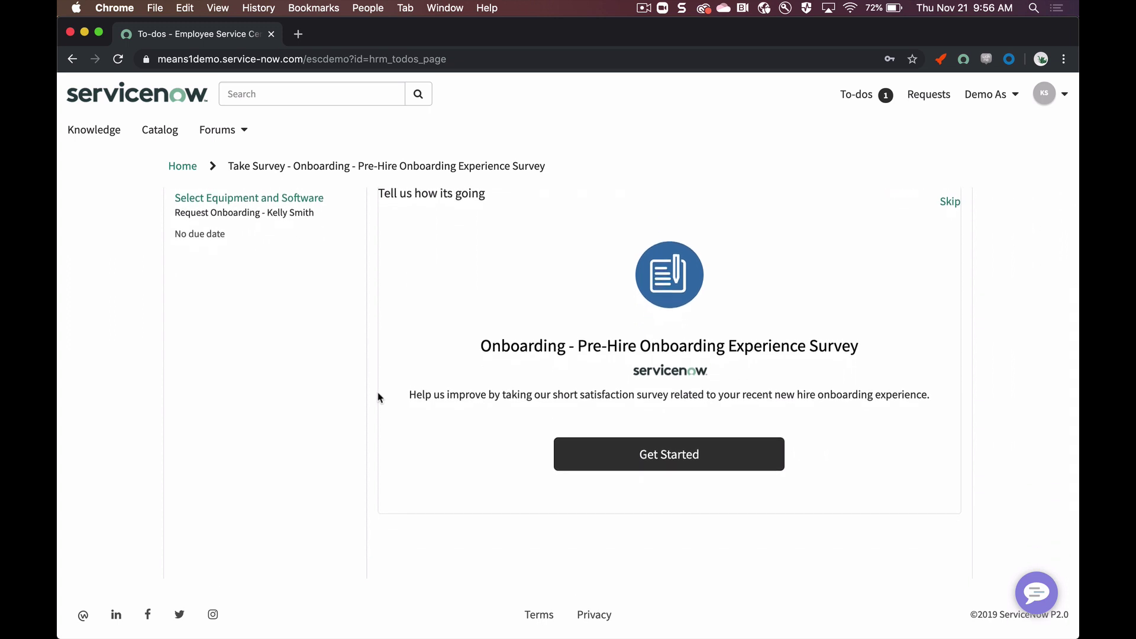
left_click(650, 467)
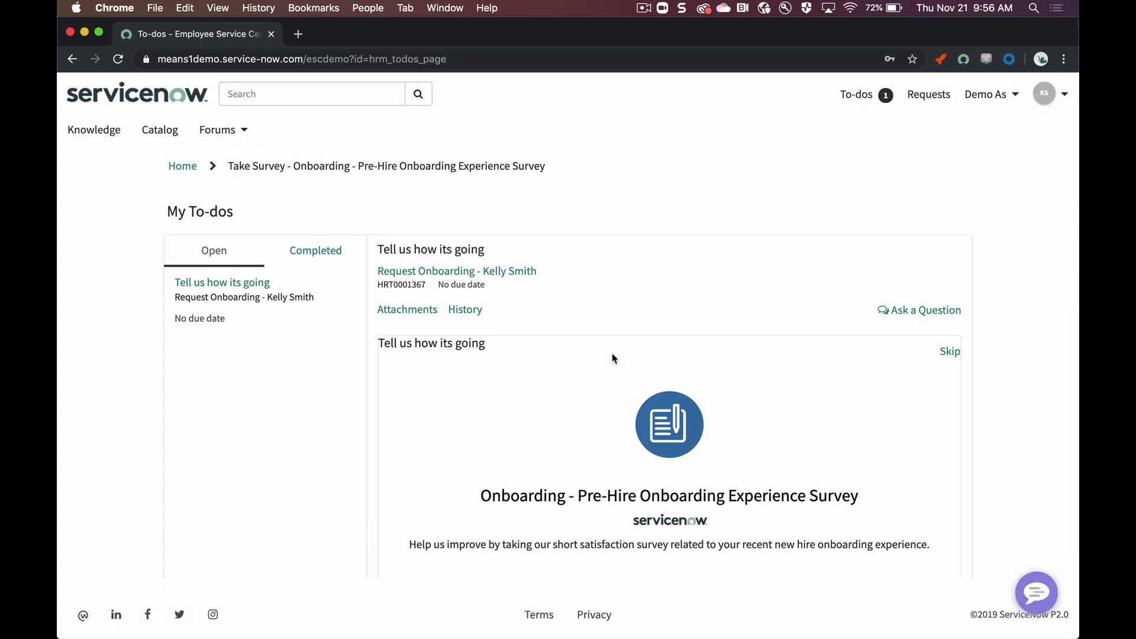
scroll(612, 357, "down", 2)
left_click(633, 482)
left_click(455, 360)
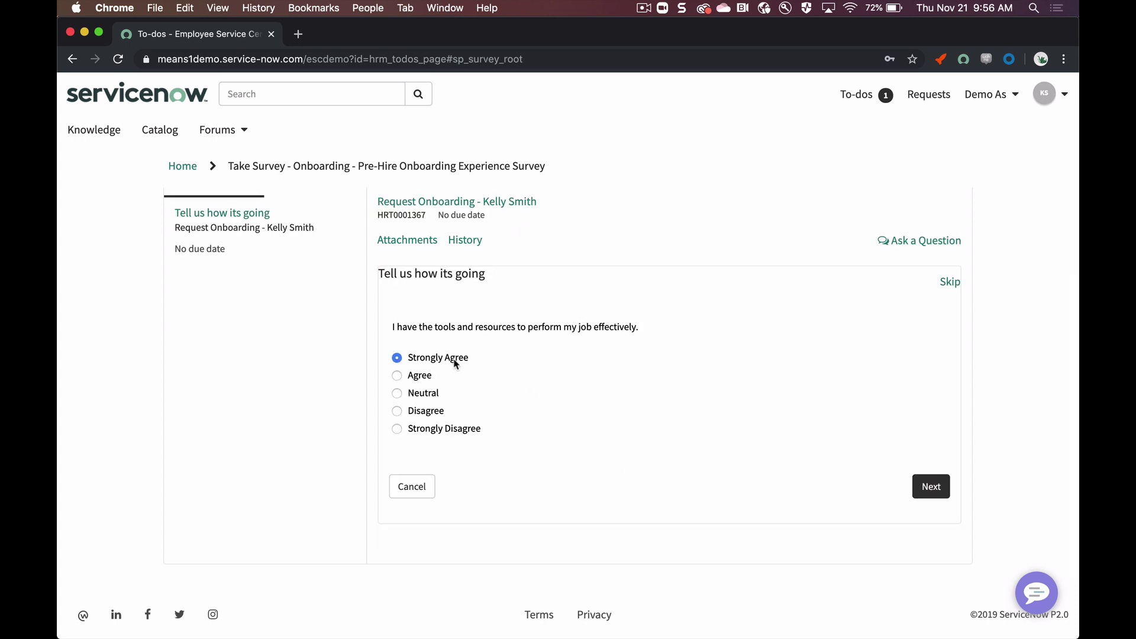
left_click(934, 491)
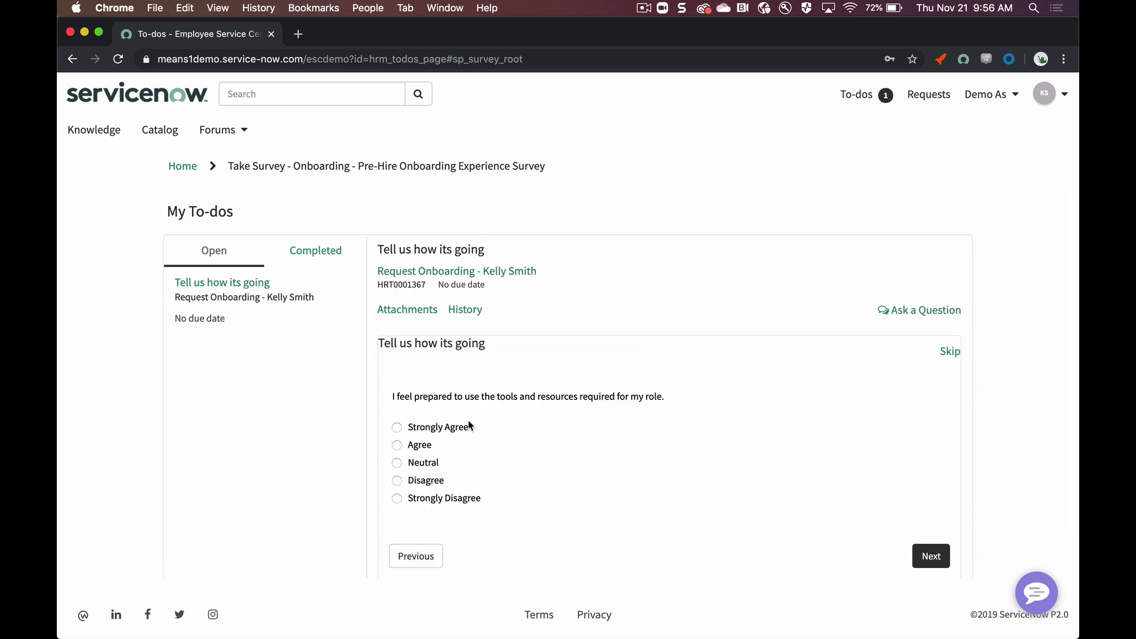
Step: Answer Strongly Agree, Strongly Recommend and Very Good on the remaining questions, then submit
left_click(460, 430)
left_click(945, 547)
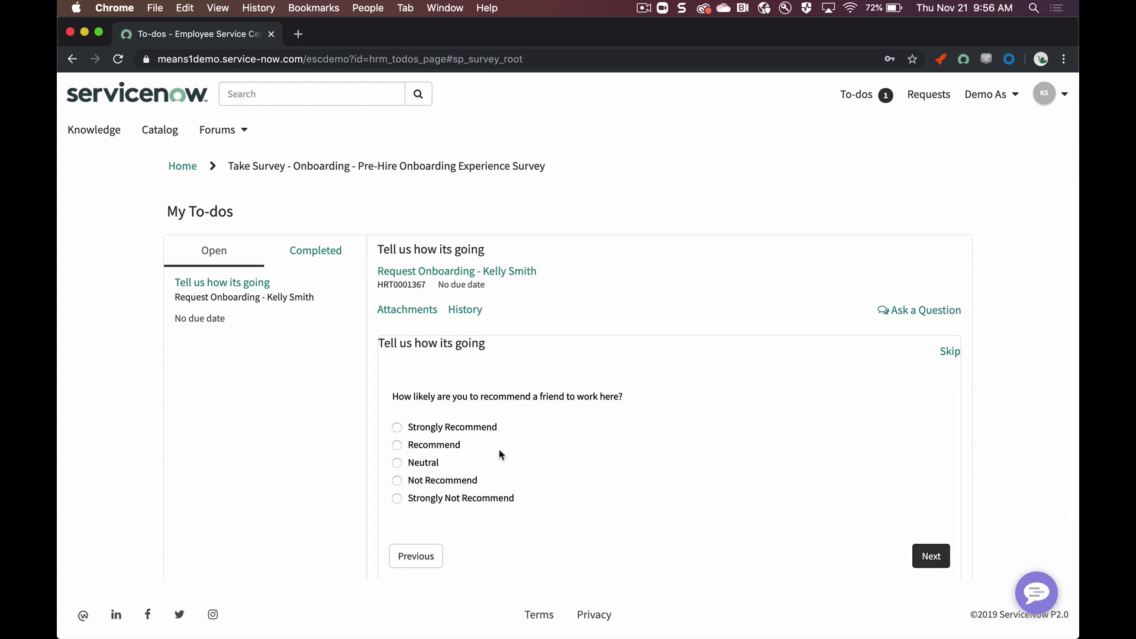
left_click(475, 431)
left_click(930, 556)
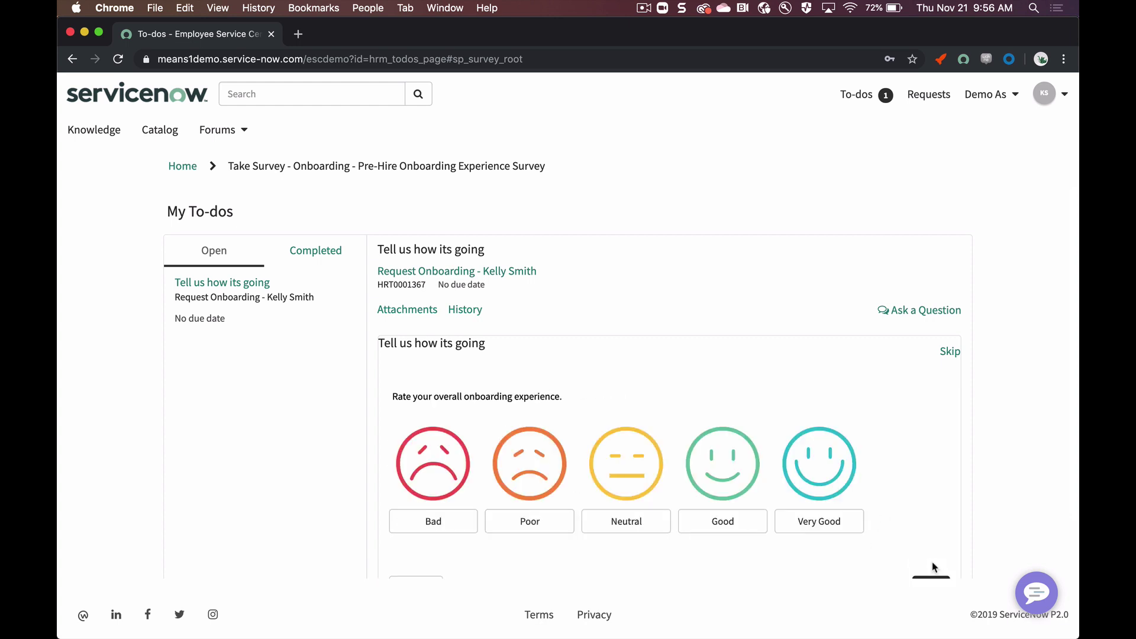
scroll(906, 482, "down", 2)
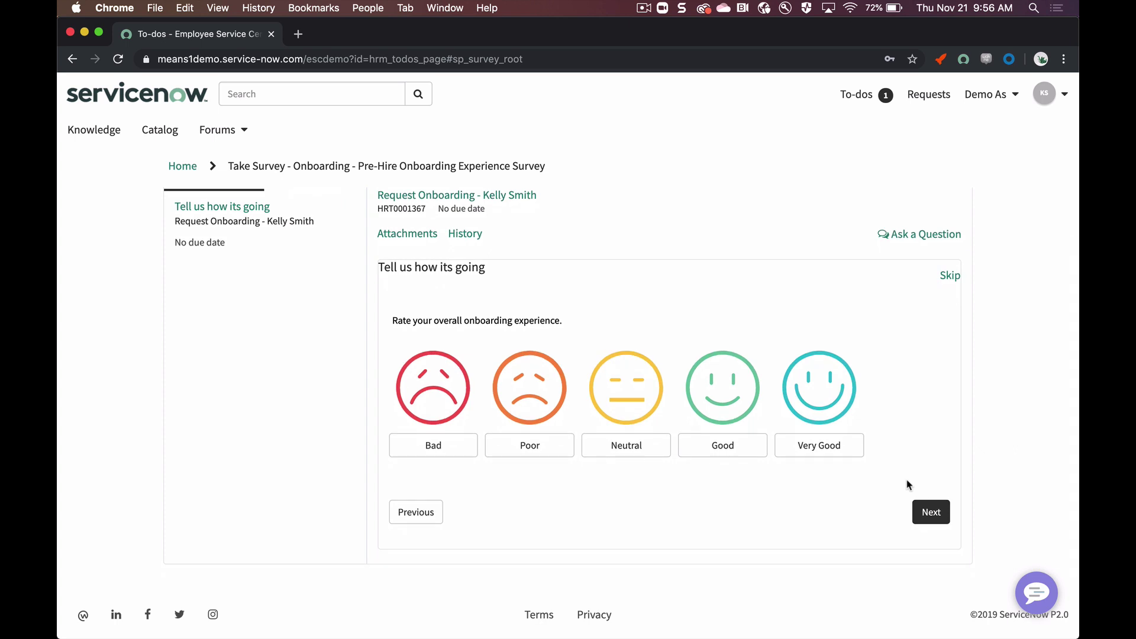
left_click(829, 456)
left_click(927, 510)
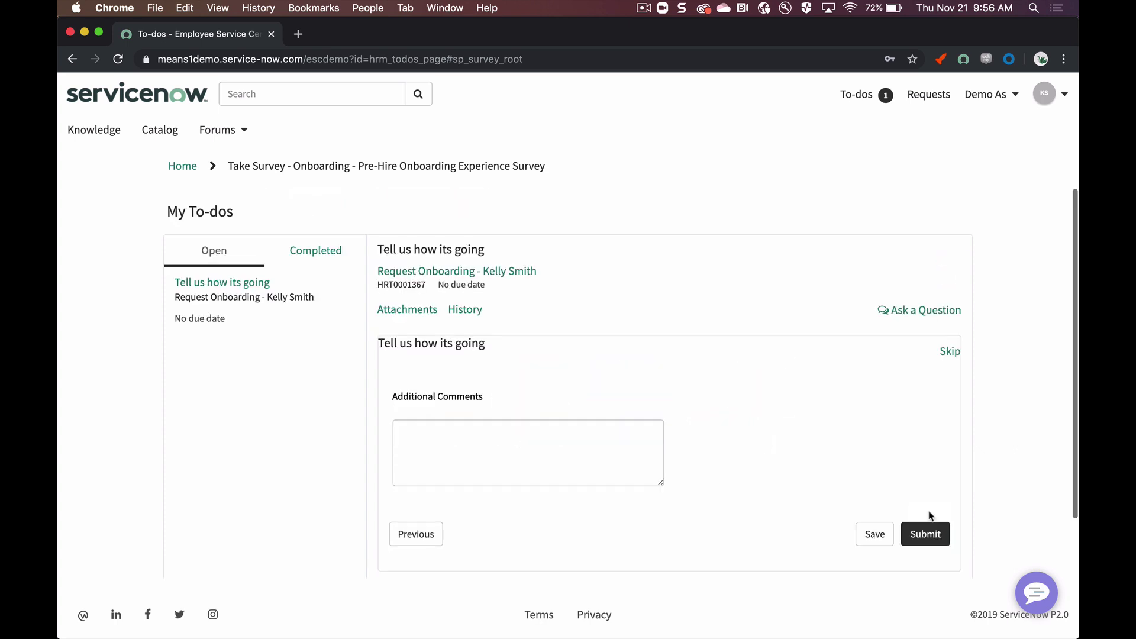
left_click(926, 533)
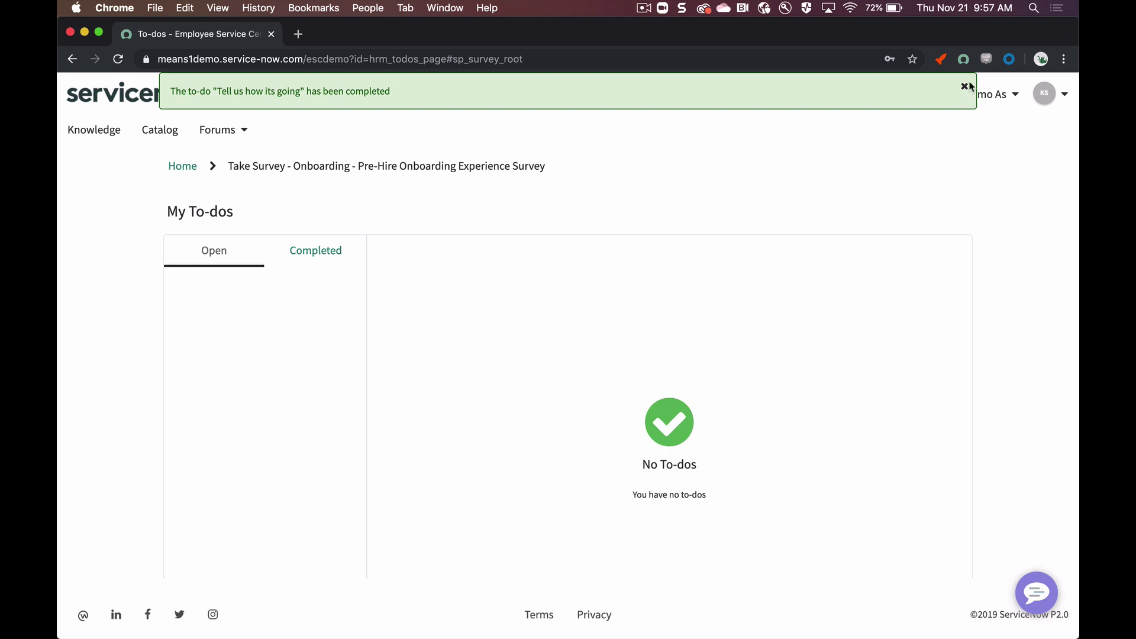
left_click(964, 87)
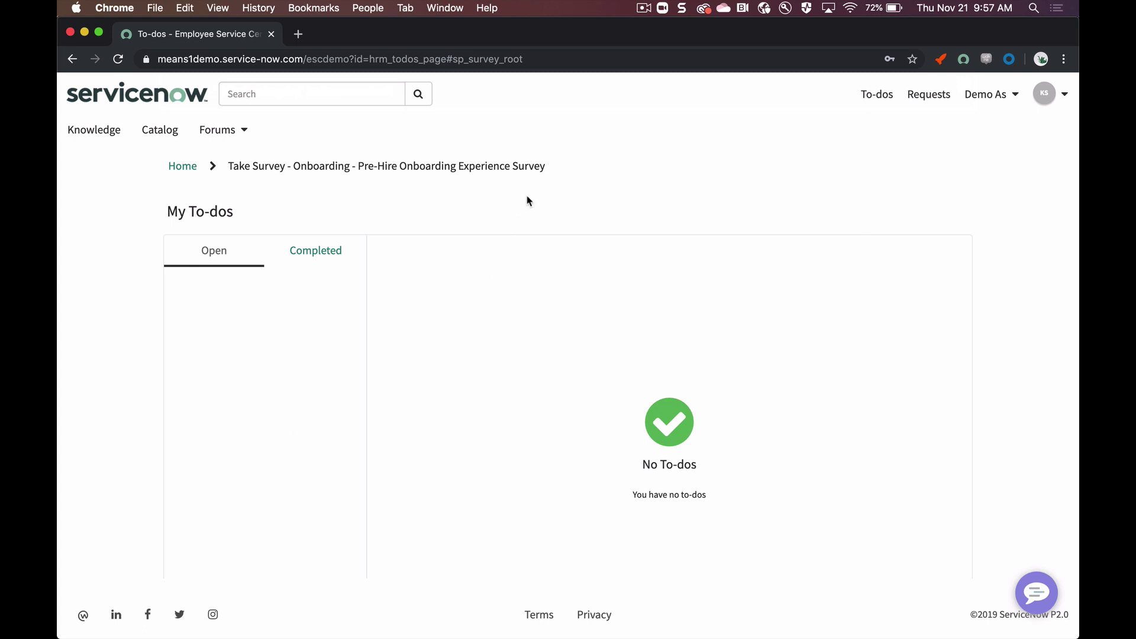
Step: Review the HR Lifecycle Events case's Tasks related list, paging forward to the next tasks
left_click(200, 103)
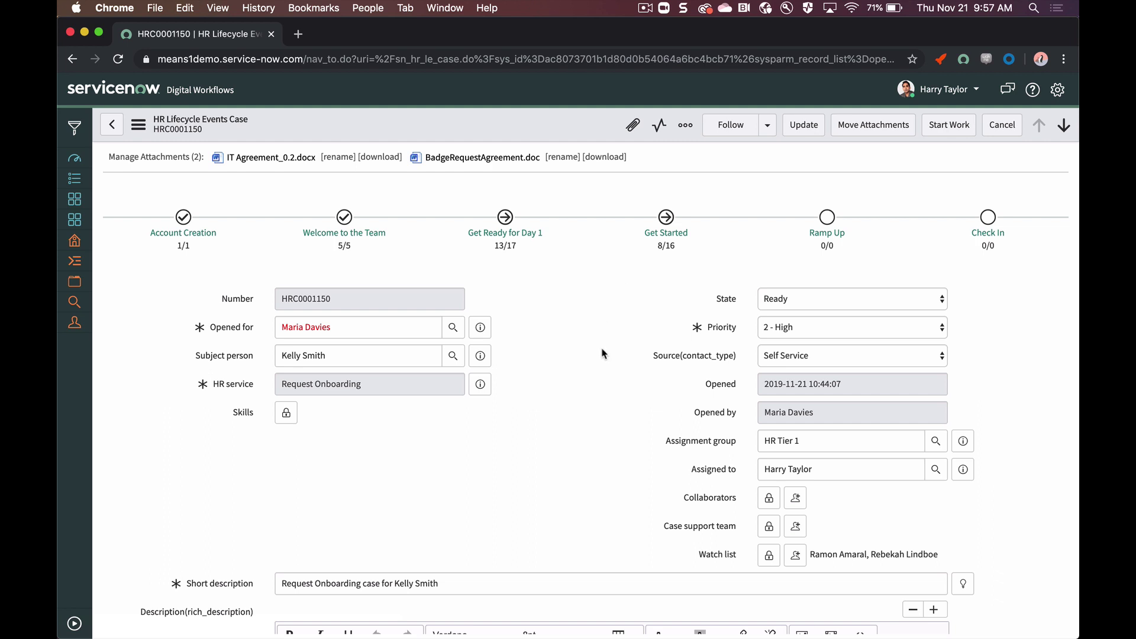
scroll(599, 397, "down", 10)
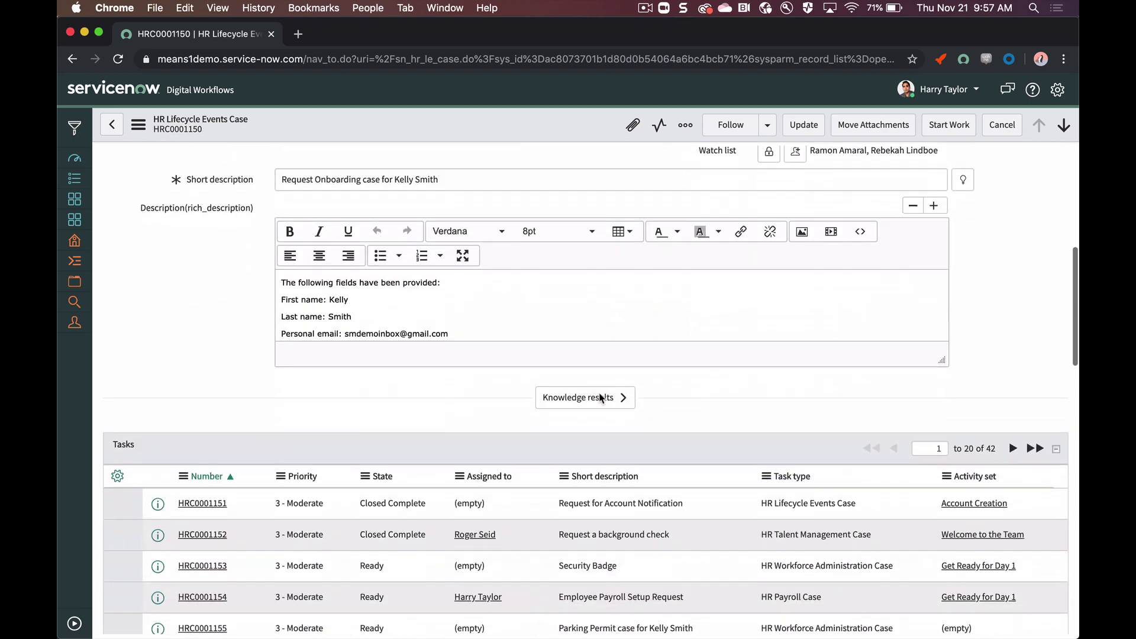
scroll(599, 398, "down", 2)
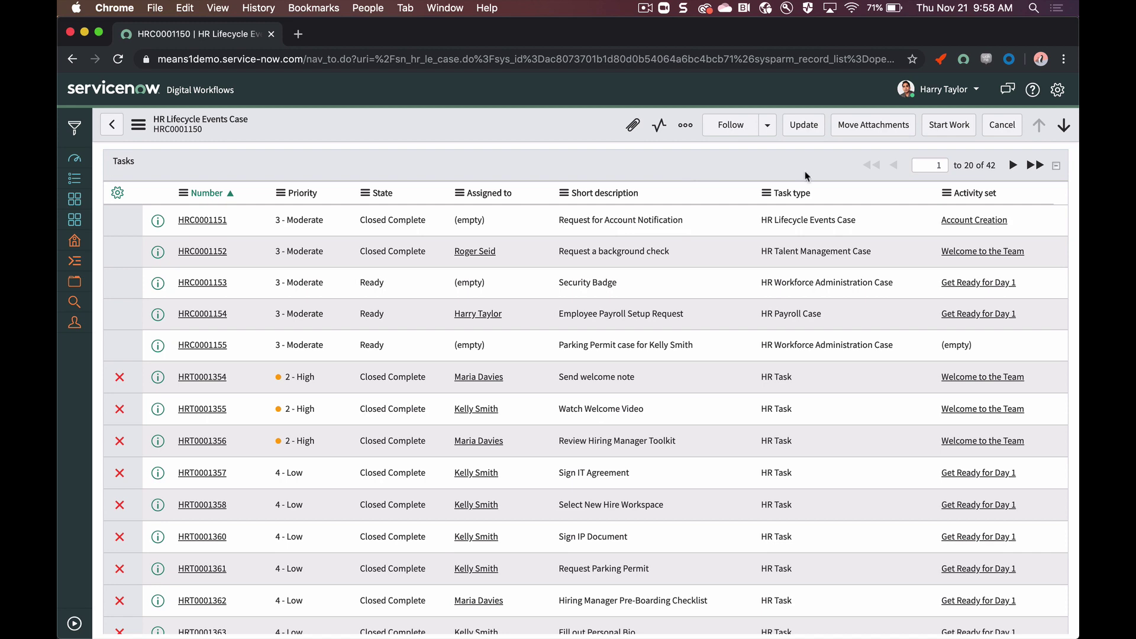
left_click(1013, 166)
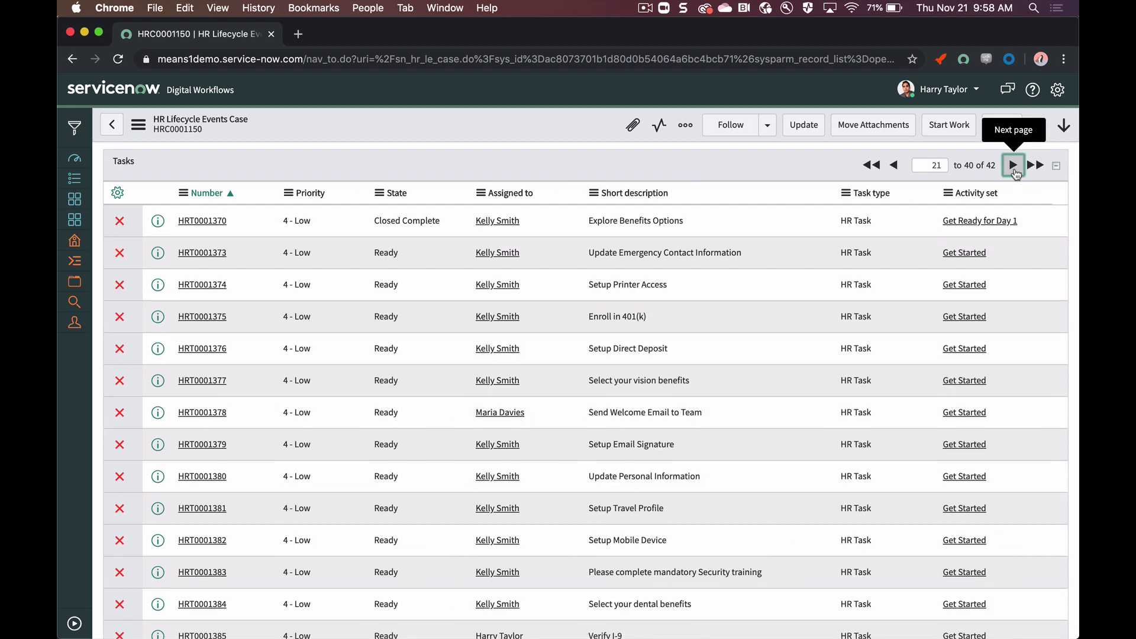
scroll(584, 161, "down", 1)
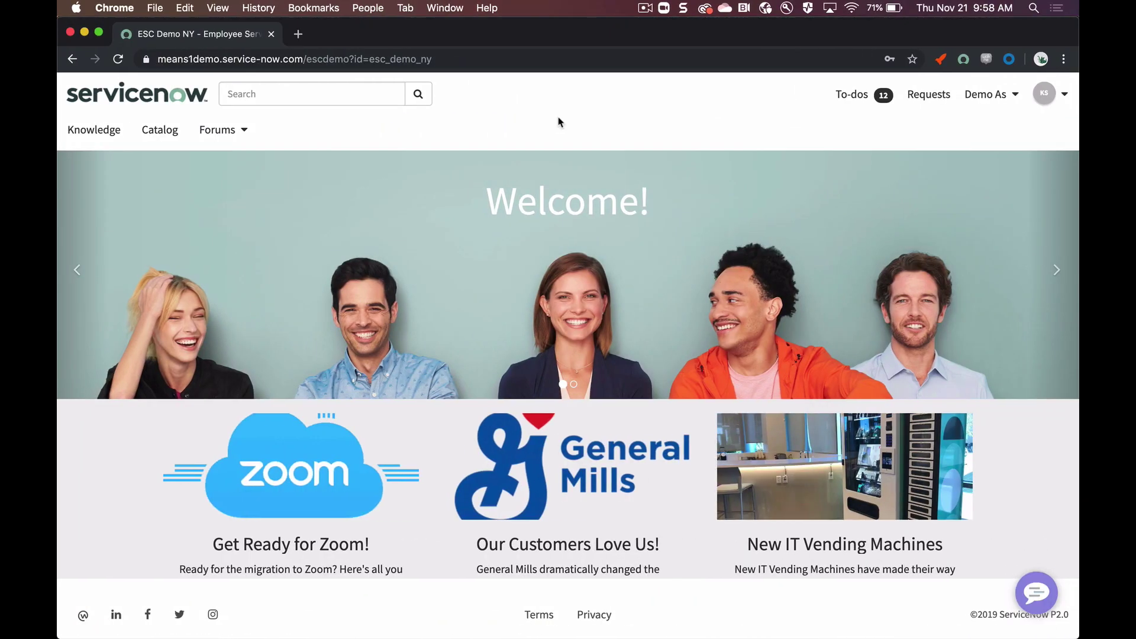
Step: Open My To-dos from the To-dos link in the portal header
left_click(849, 107)
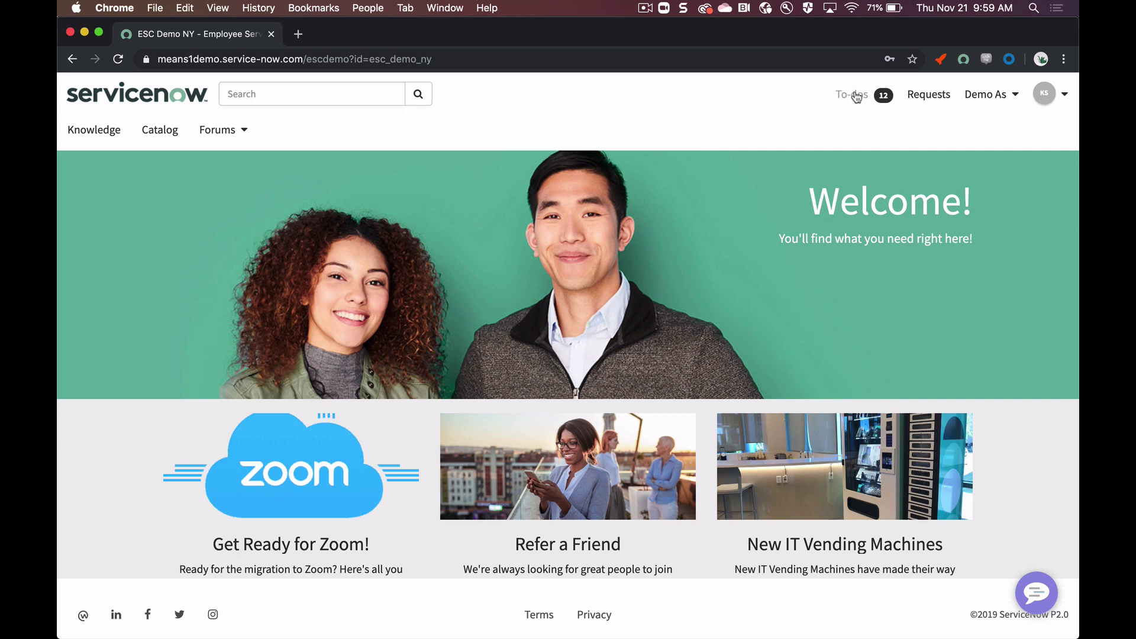
left_click(855, 95)
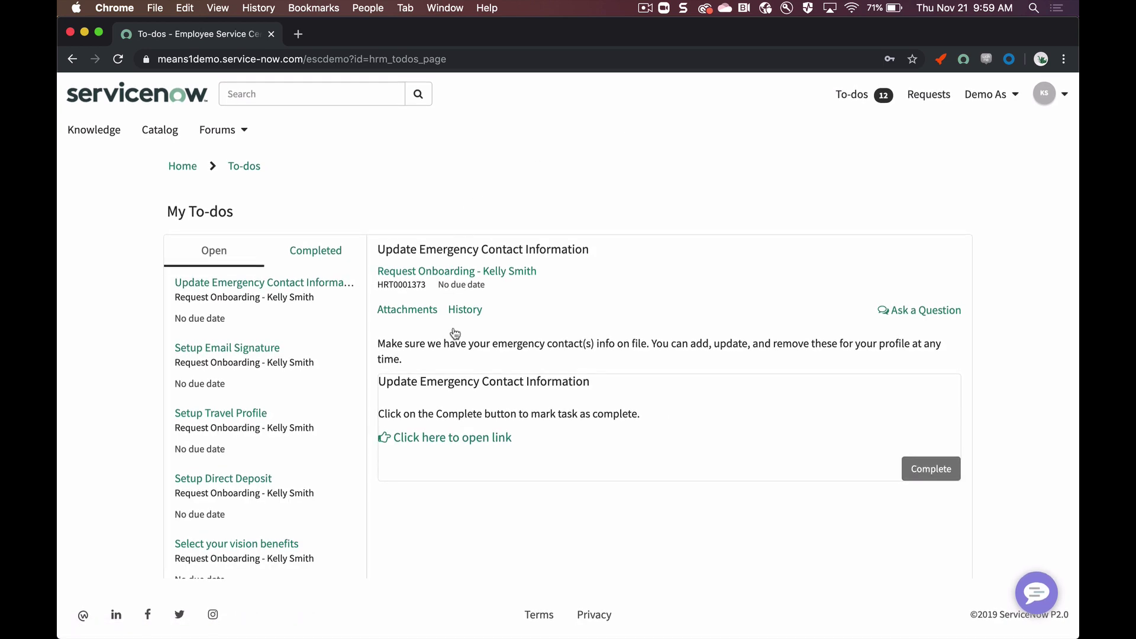
Step: Upload the NN image as the new hire's profile picture and scroll down to the contact details
left_click(460, 440)
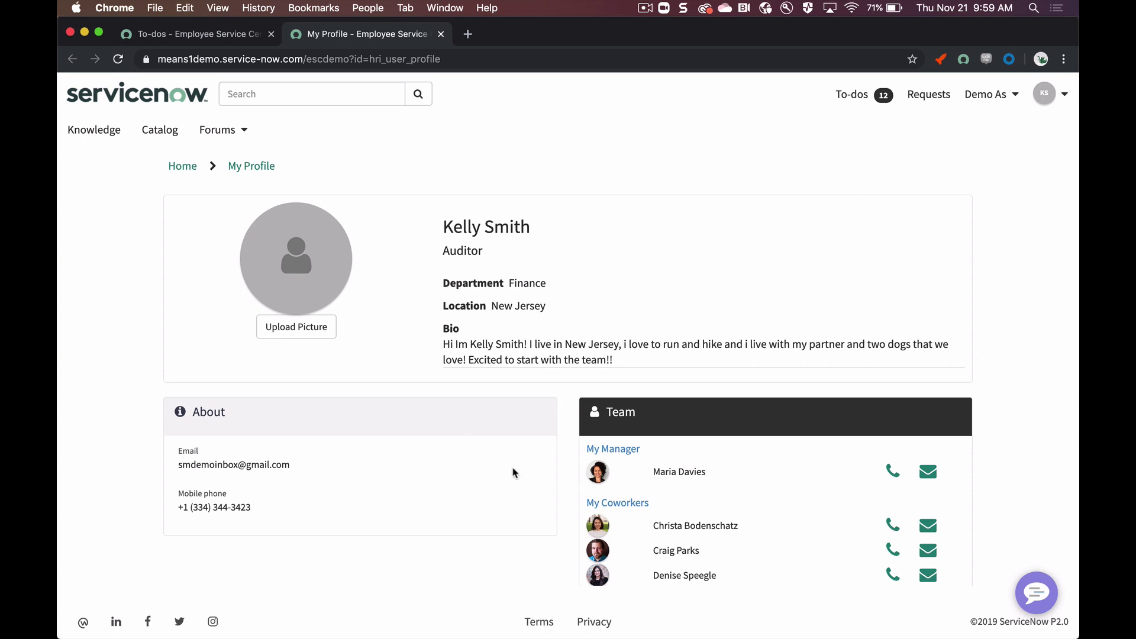
left_click(272, 329)
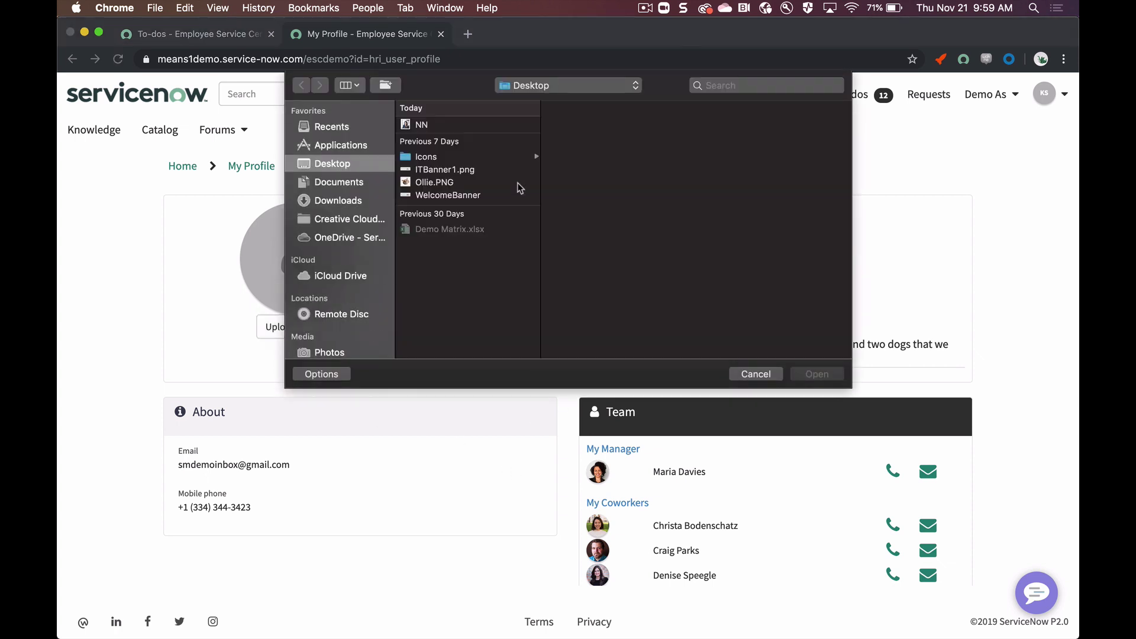
double_click(467, 124)
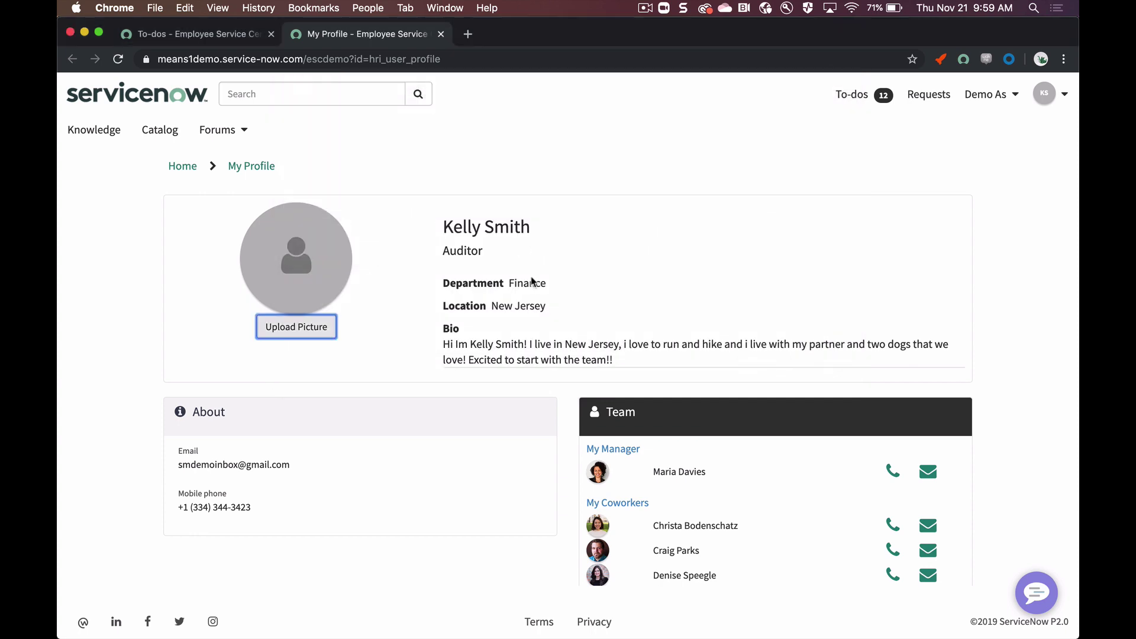
scroll(492, 412, "down", 8)
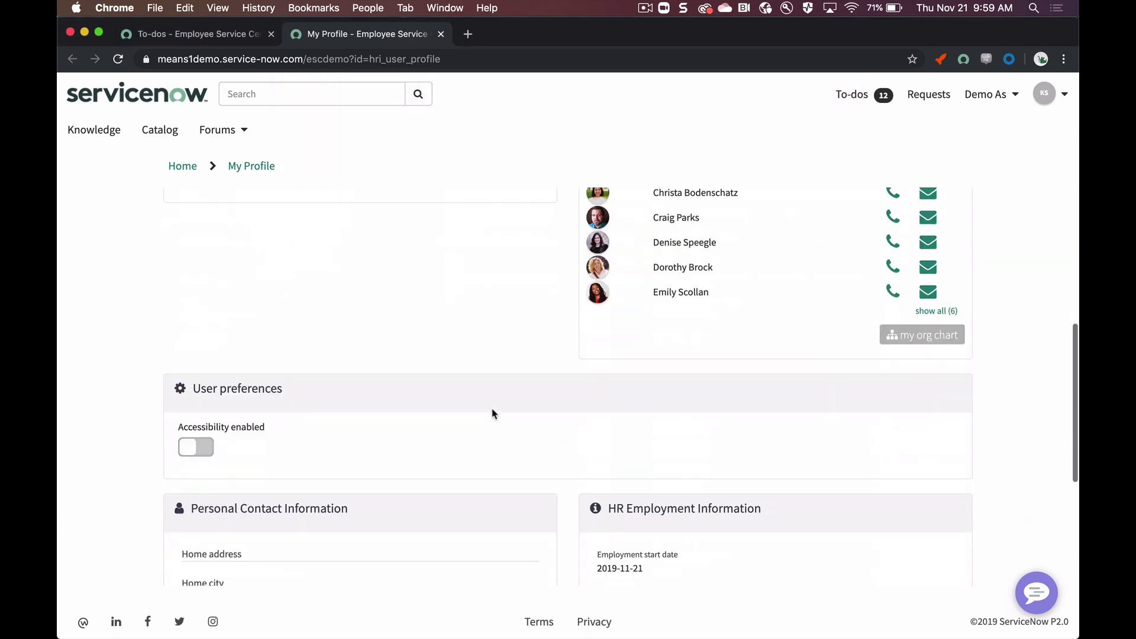
scroll(492, 413, "down", 2)
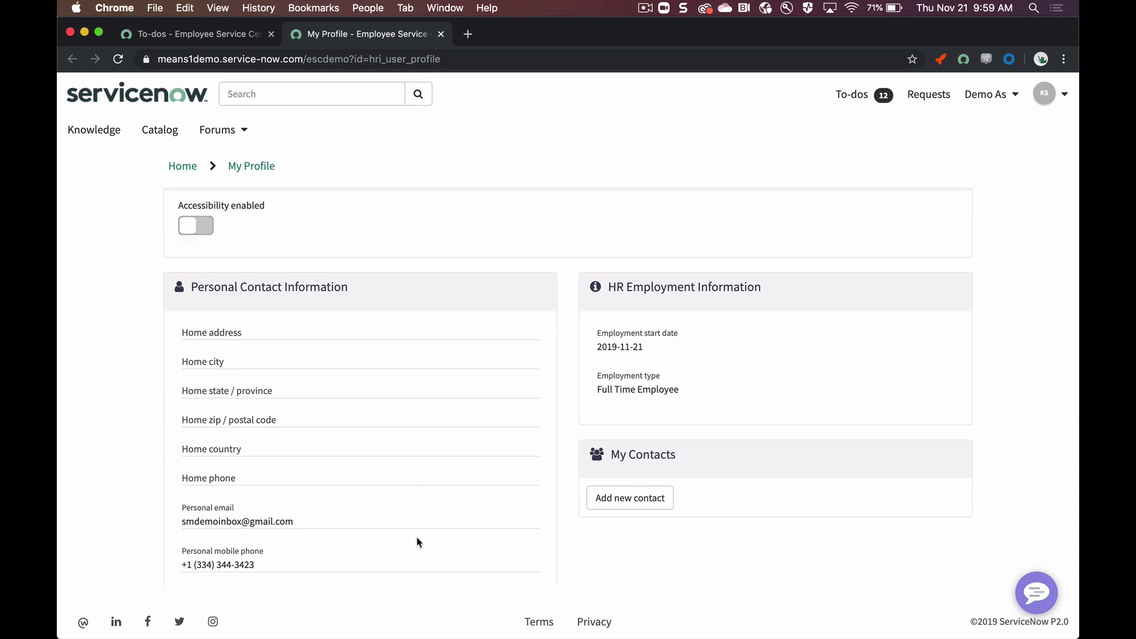
scroll(537, 512, "down", 1)
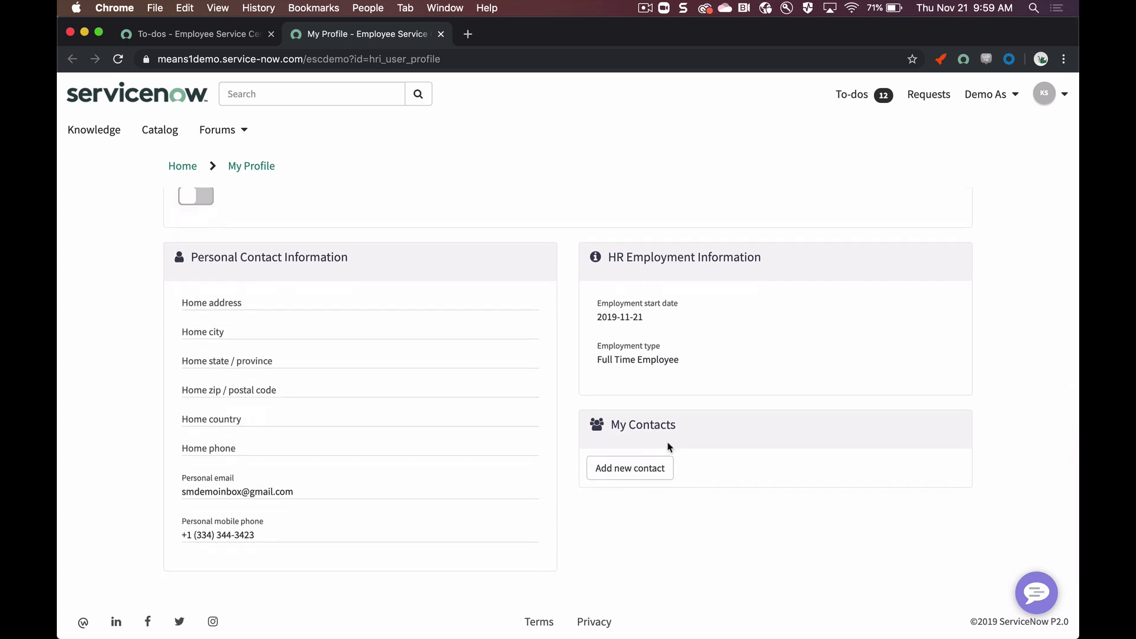
Step: Close the profile tab and mark the emergency contact to-do complete
left_click(441, 34)
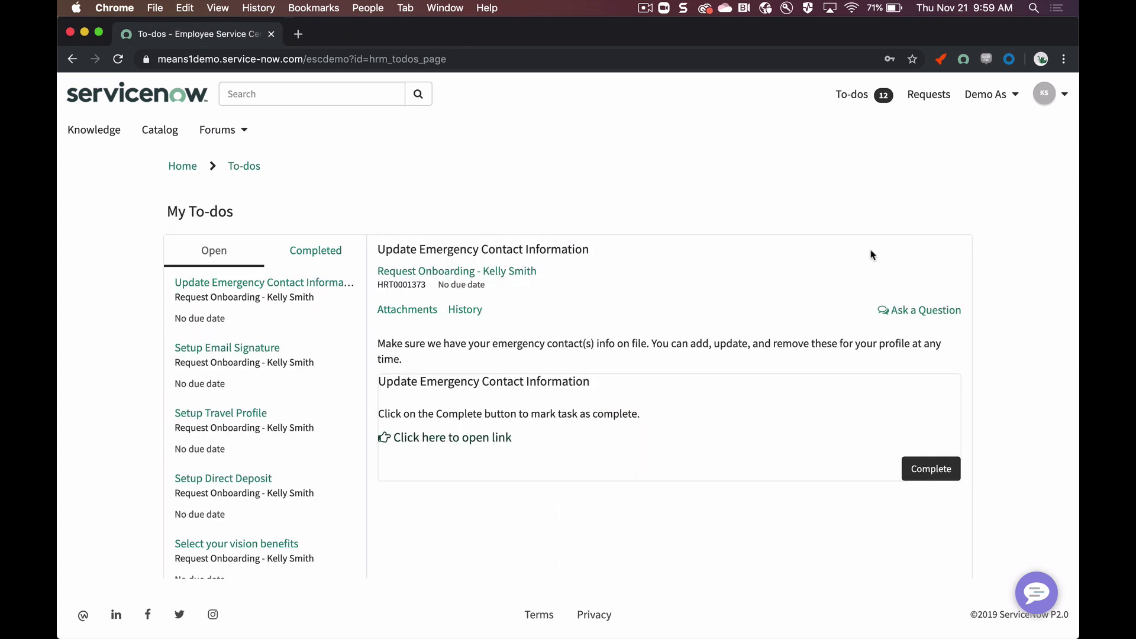
left_click(926, 470)
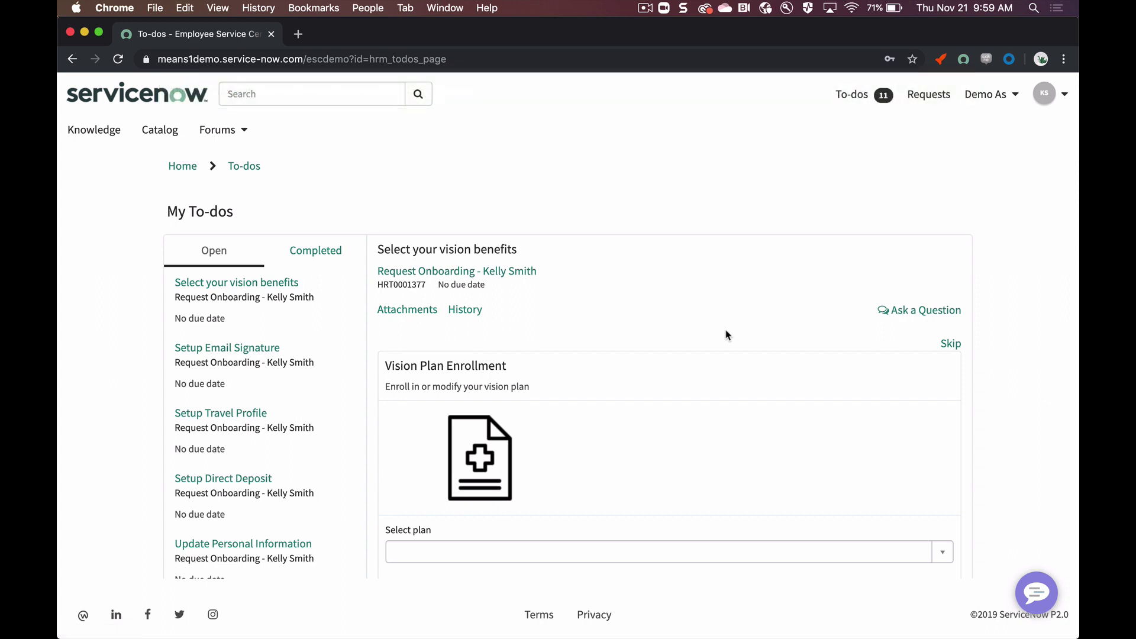
scroll(727, 335, "down", 5)
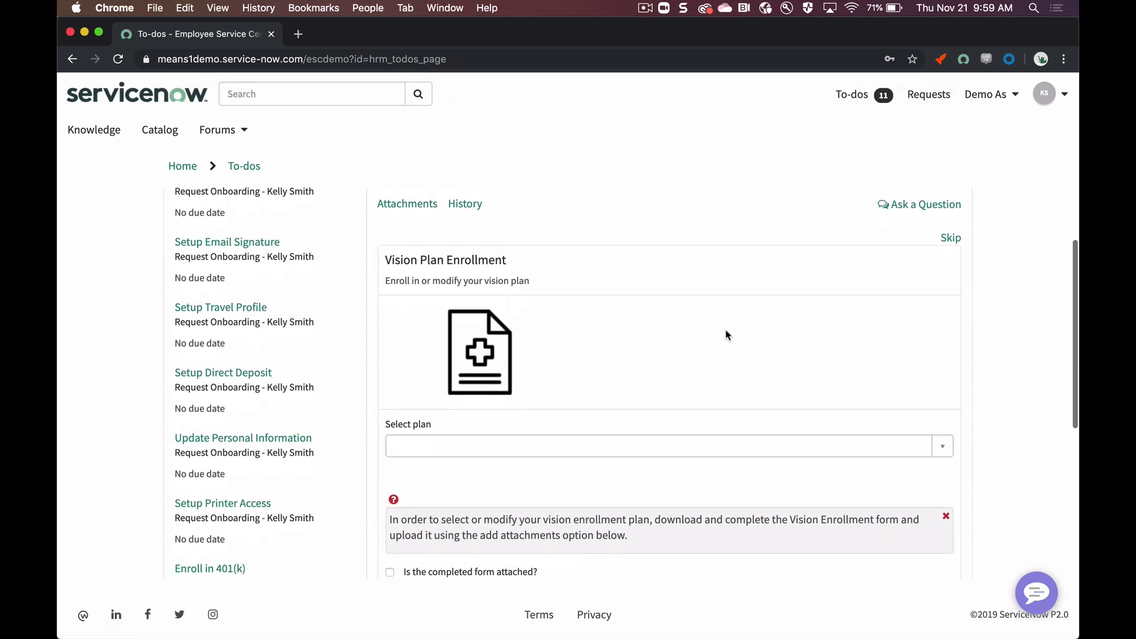
scroll(727, 335, "down", 3)
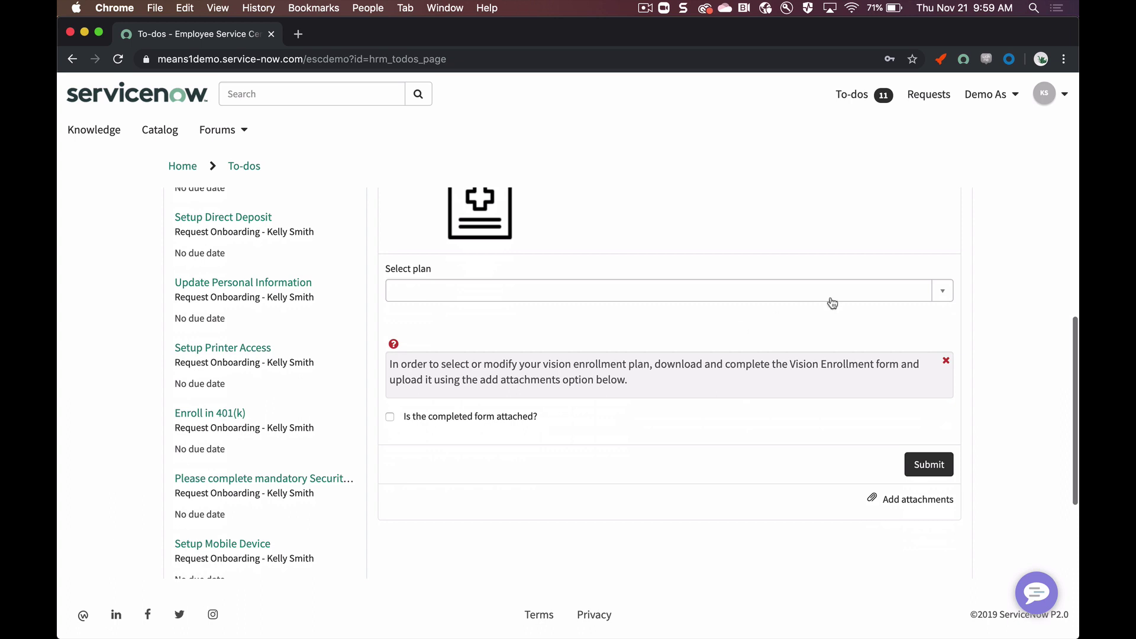
Step: Enroll in the Cesar 20/20 Vision Plan with the completed form attached and submit
left_click(831, 299)
left_click(735, 337)
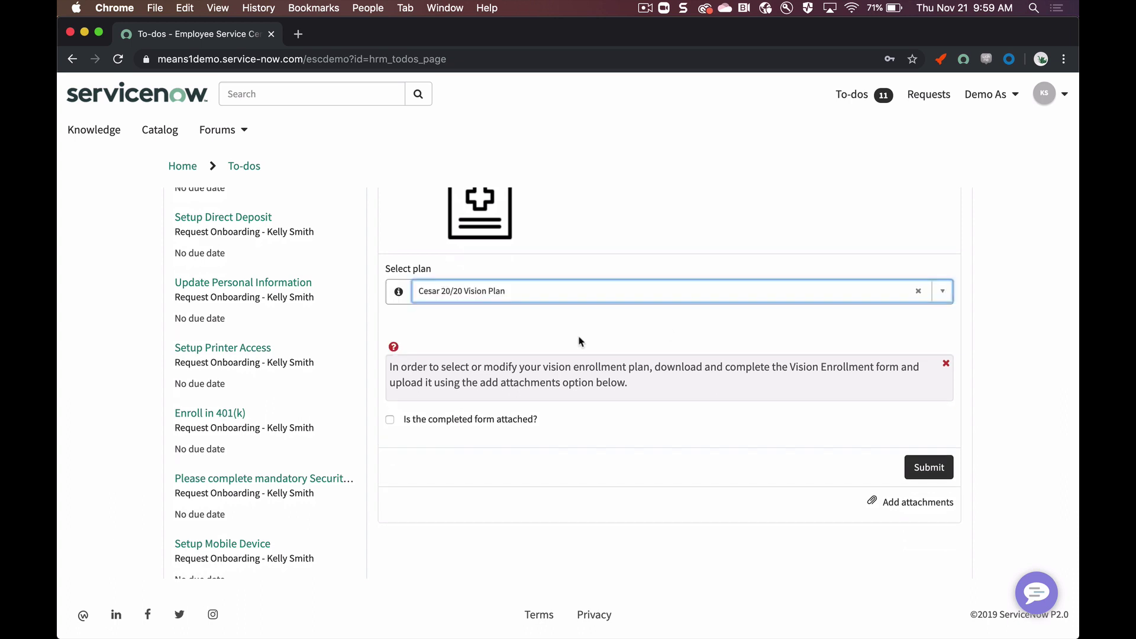
left_click(395, 421)
left_click(941, 469)
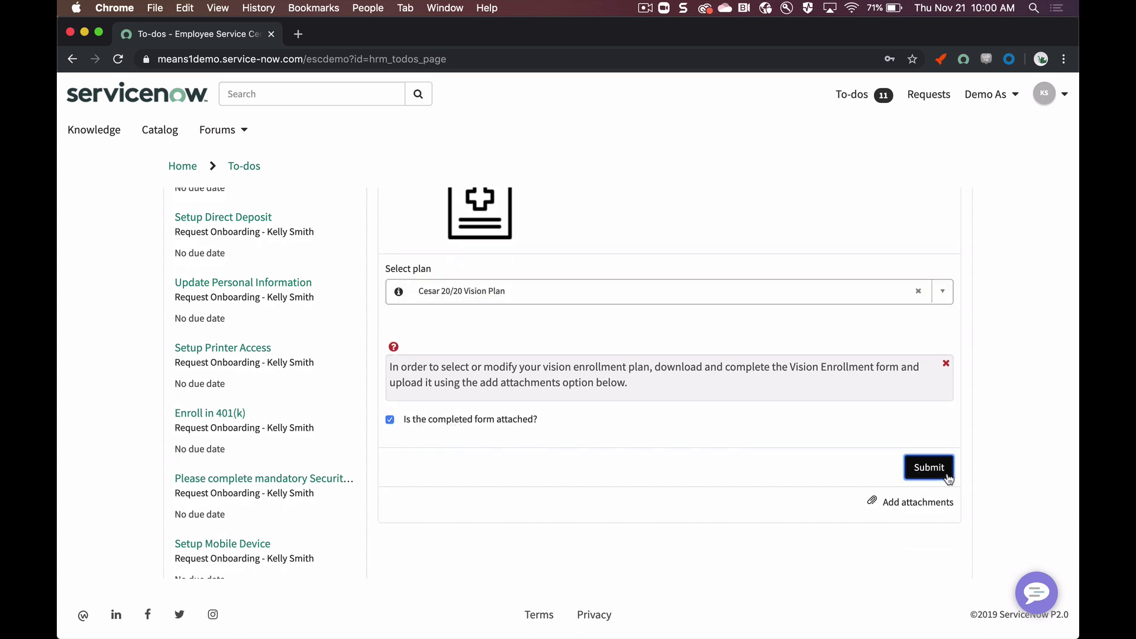
left_click(263, 364)
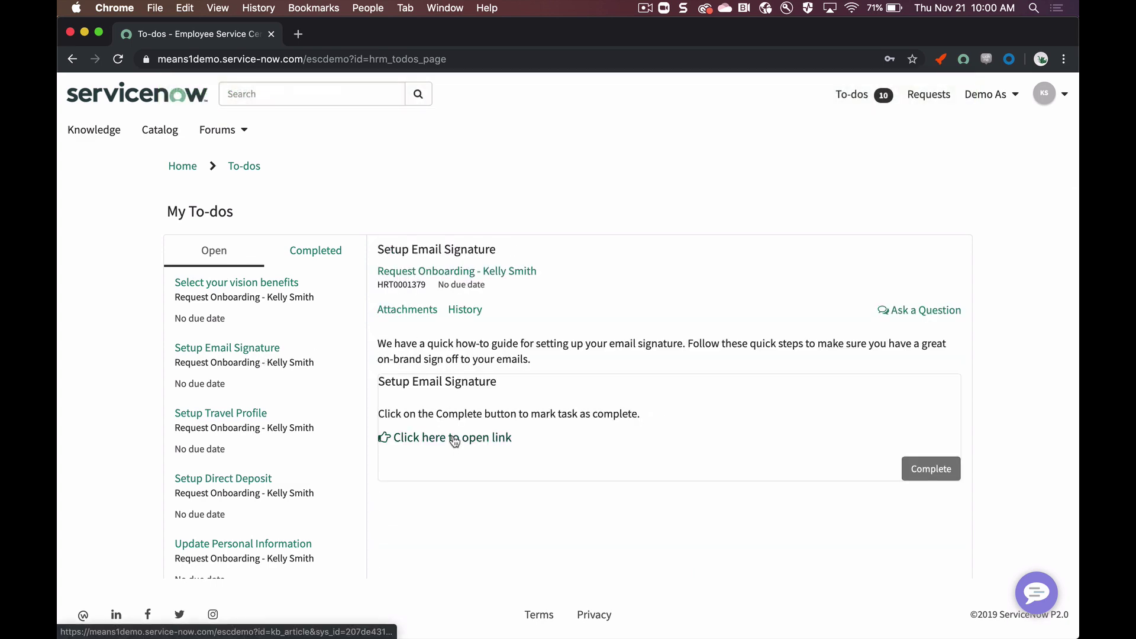
Step: Read the guide for creating an email signature, then return to the to-do list
left_click(438, 438)
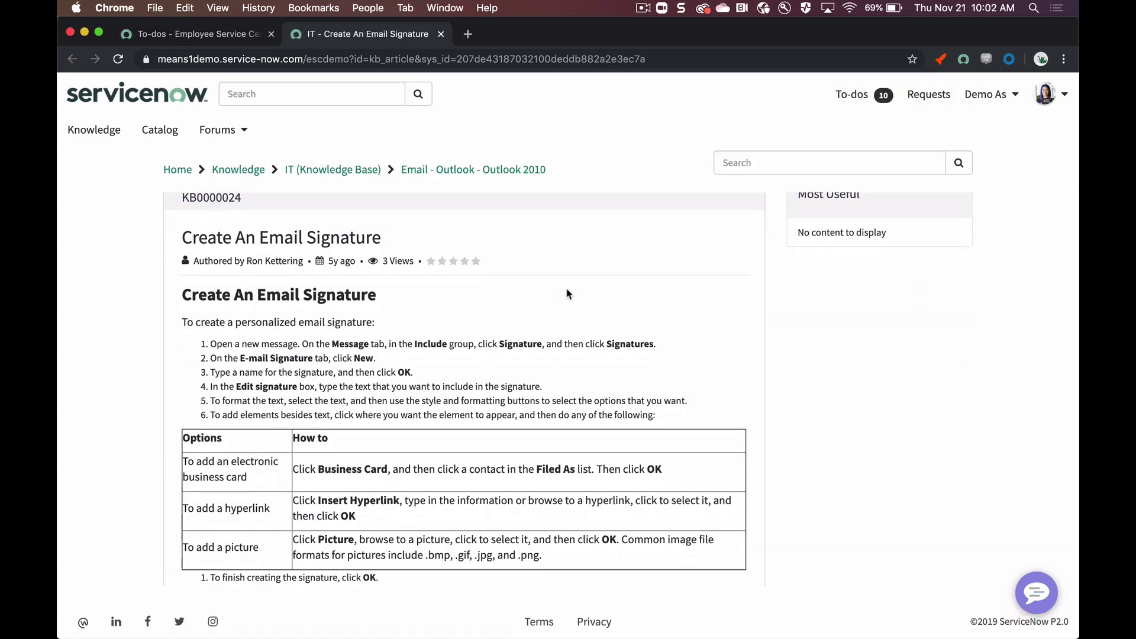
scroll(566, 293, "down", 2)
scroll(566, 293, "down", 3)
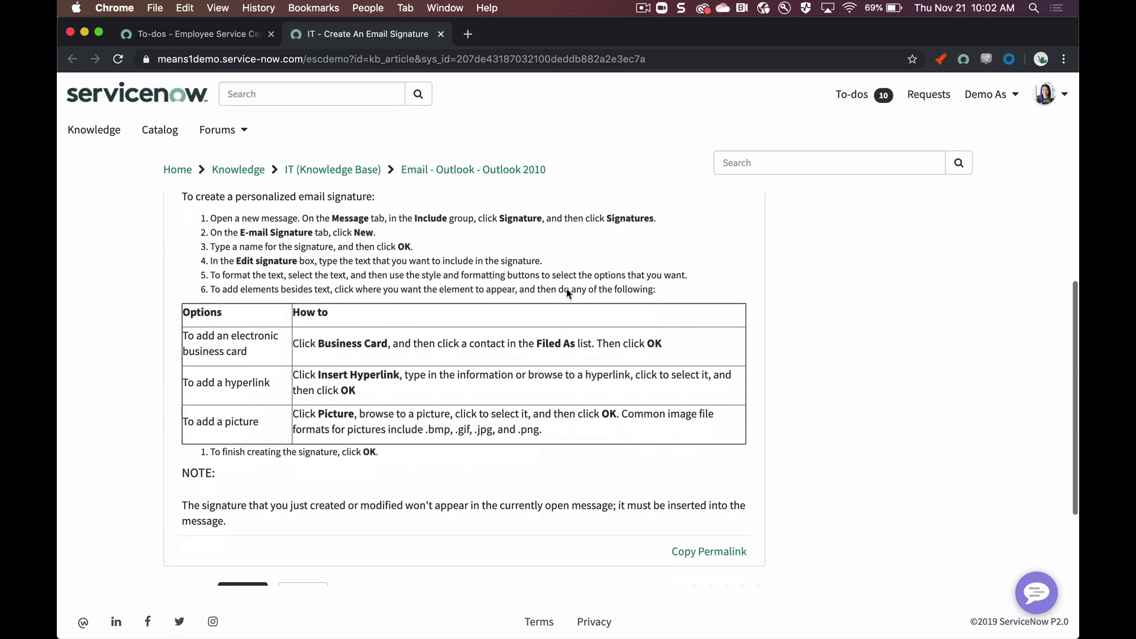
scroll(526, 343, "up", 5)
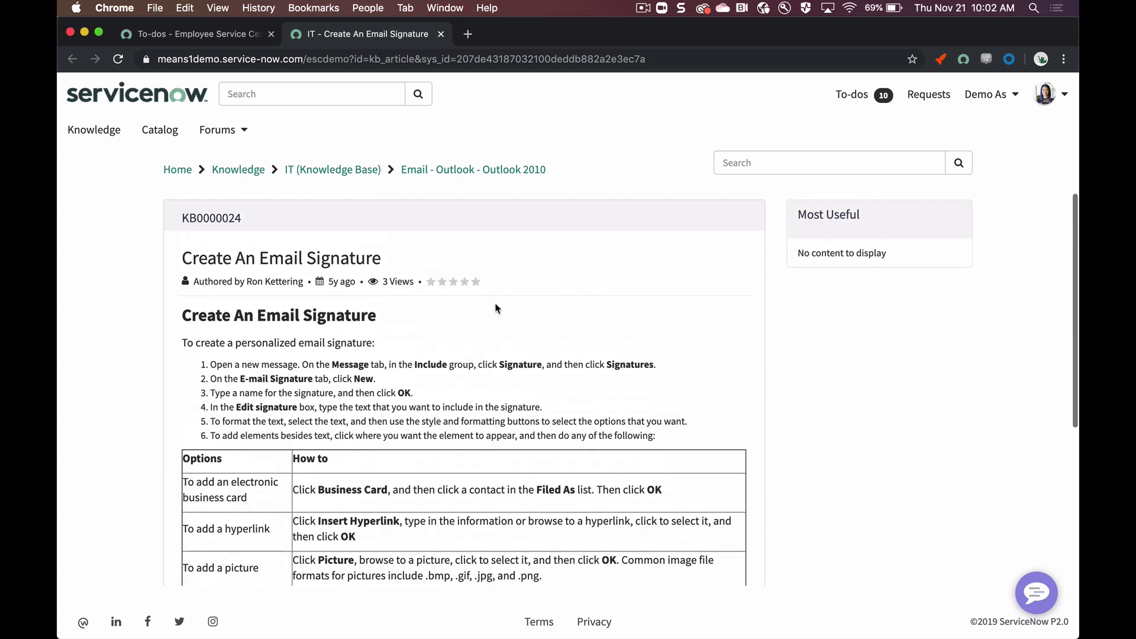
left_click(228, 34)
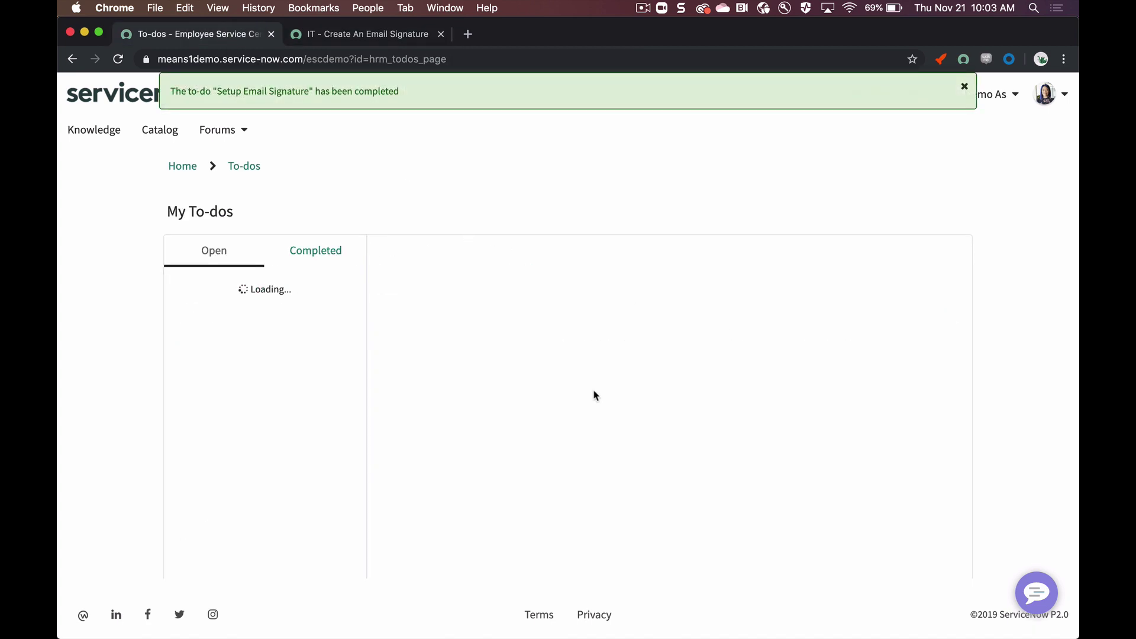
Step: Read the Retirement and 401k FAQ article and complete the Enroll in 401(k) to-do
left_click(461, 400)
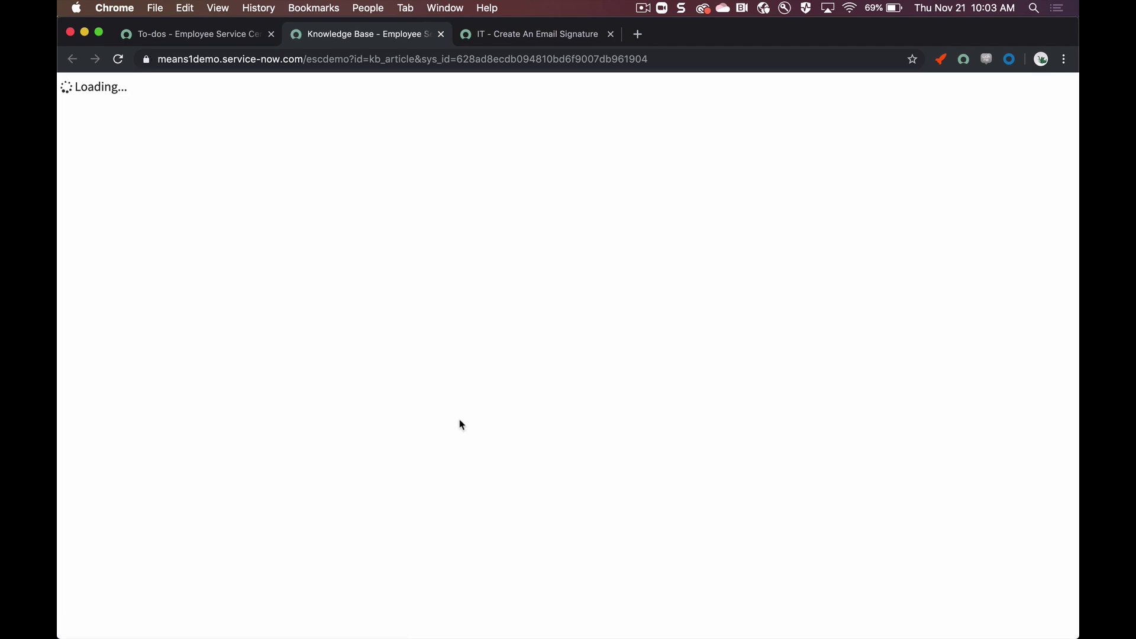
scroll(461, 425, "down", 5)
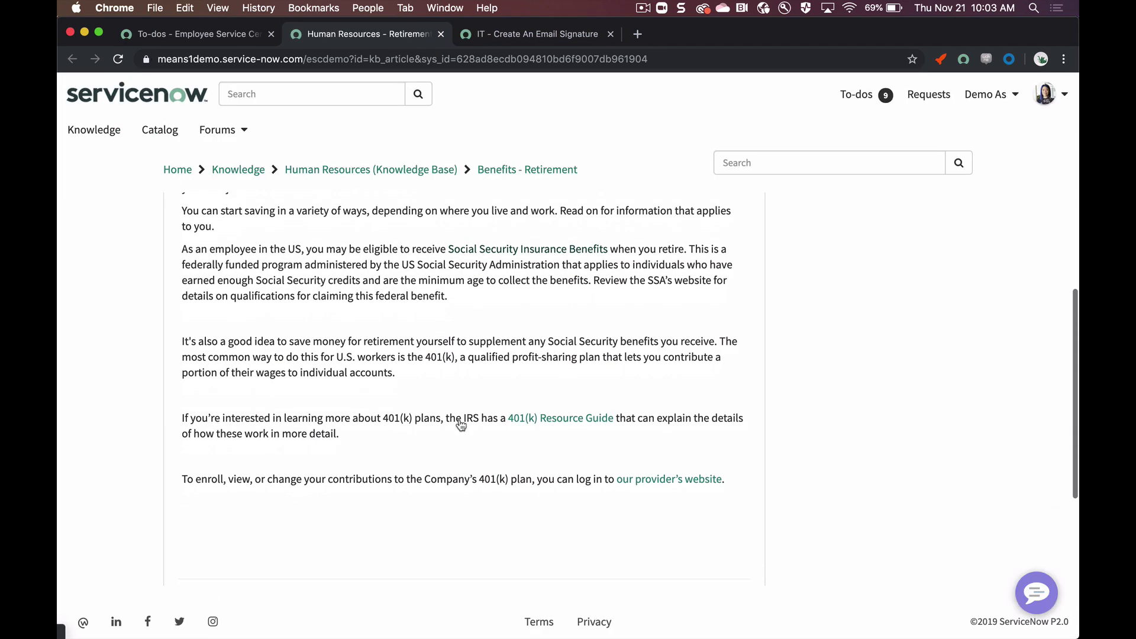
scroll(461, 425, "up", 5)
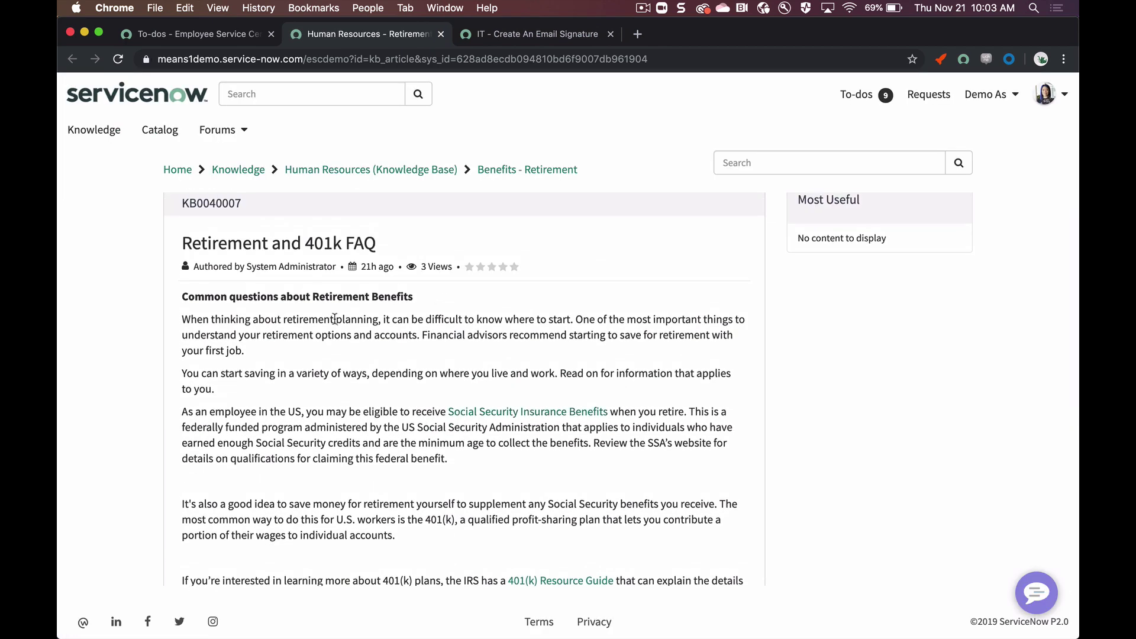
scroll(334, 320, "up", 1)
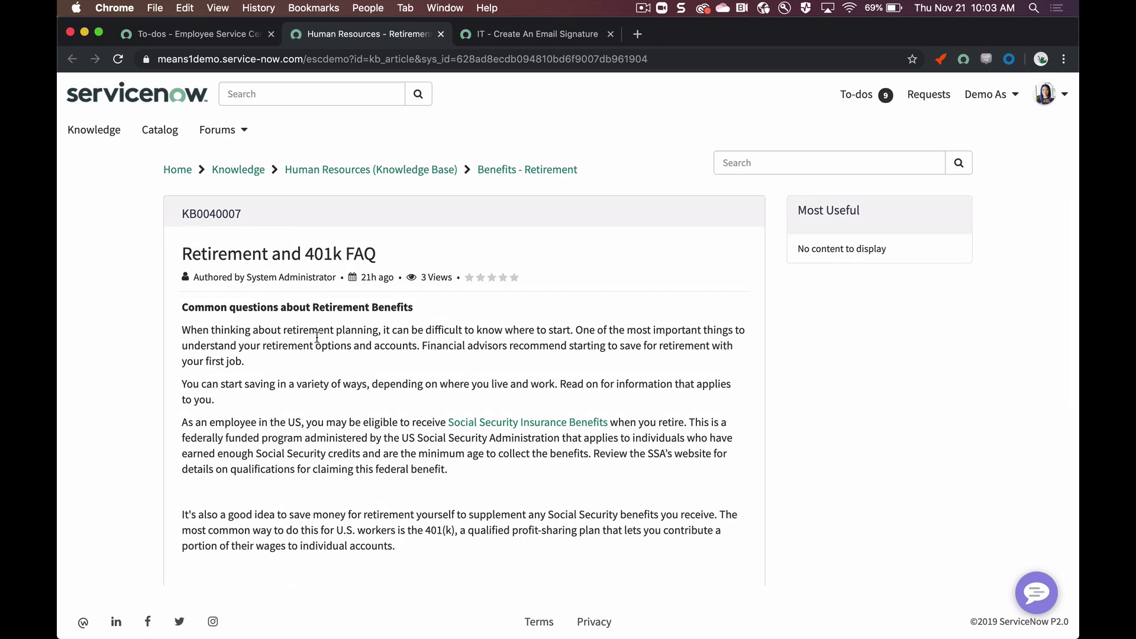
scroll(316, 337, "down", 2)
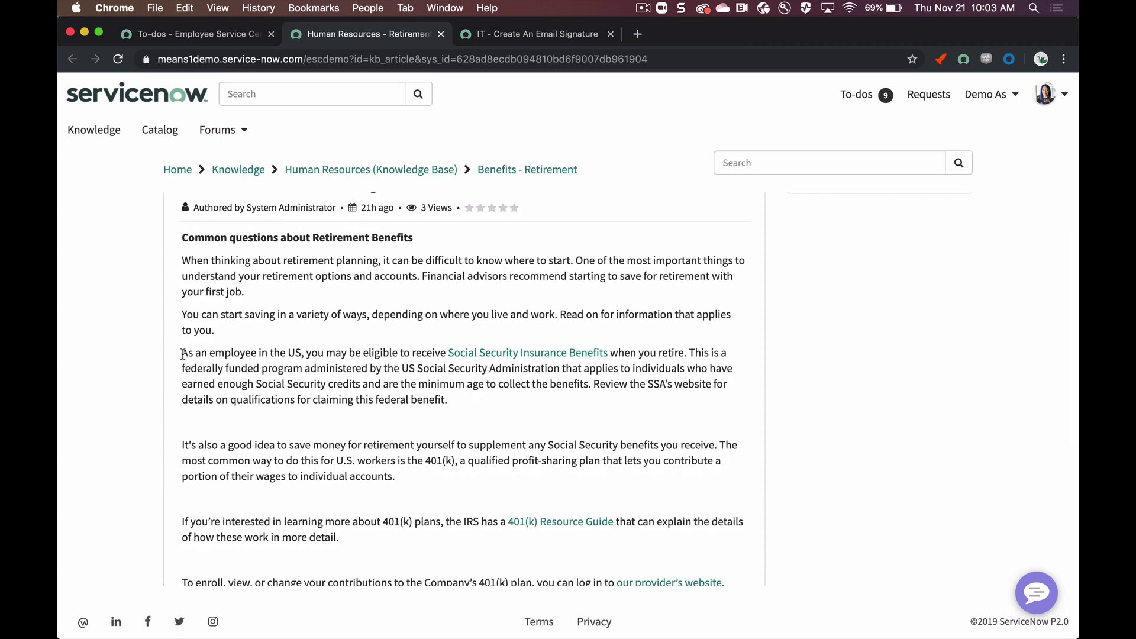
left_click_drag(181, 353, 302, 355)
left_click(309, 355)
scroll(344, 373, "down", 1)
scroll(355, 358, "up", 1)
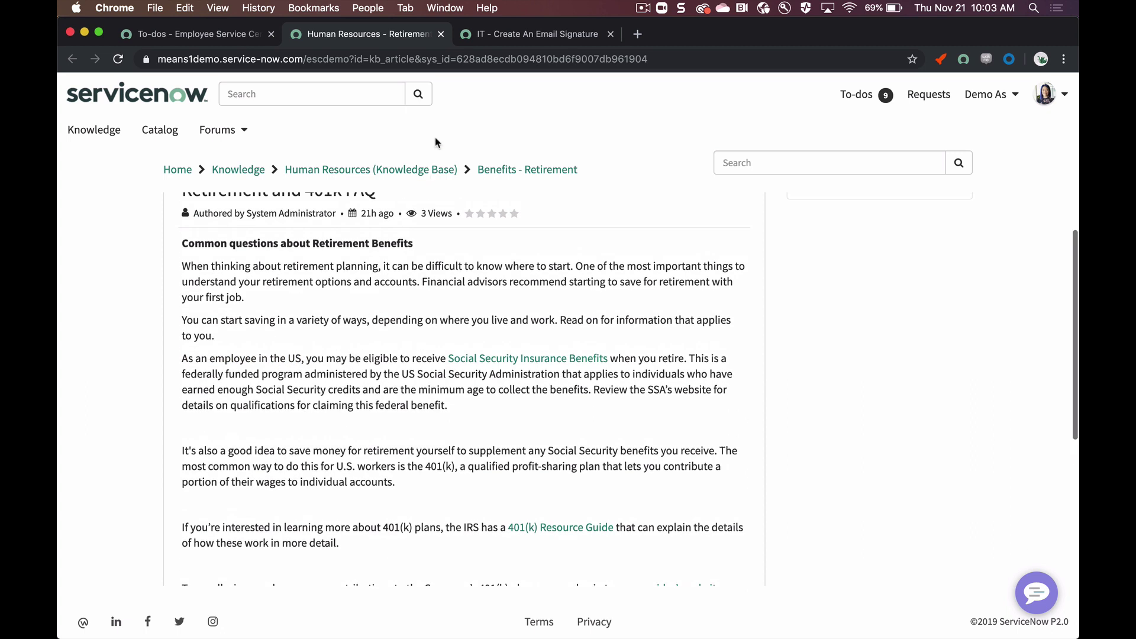
left_click(610, 33)
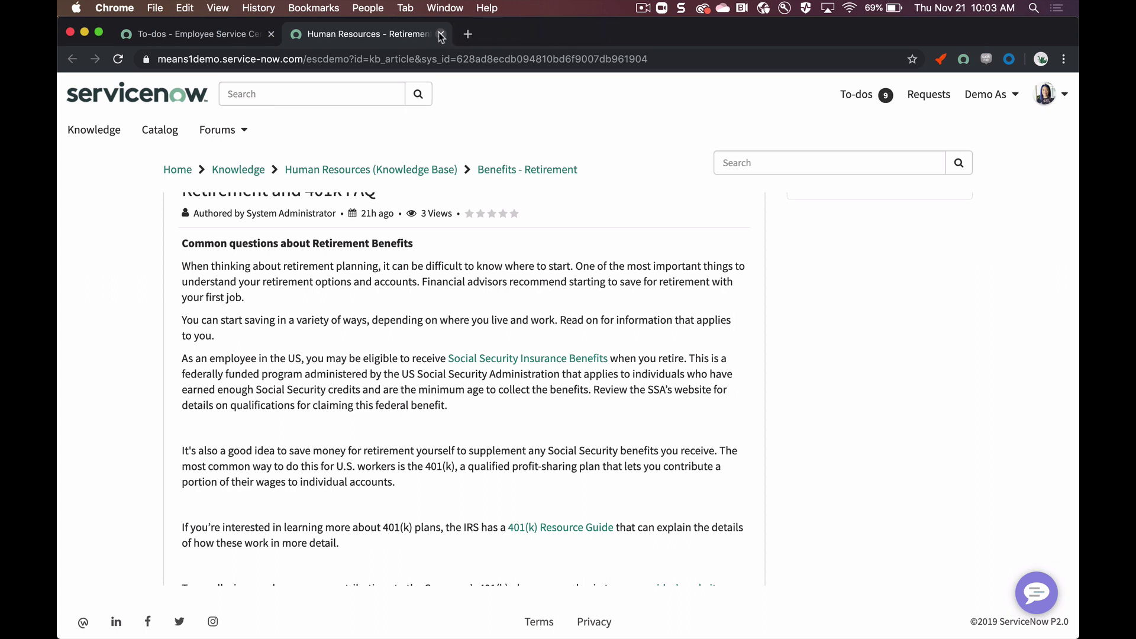
left_click(441, 34)
left_click(933, 460)
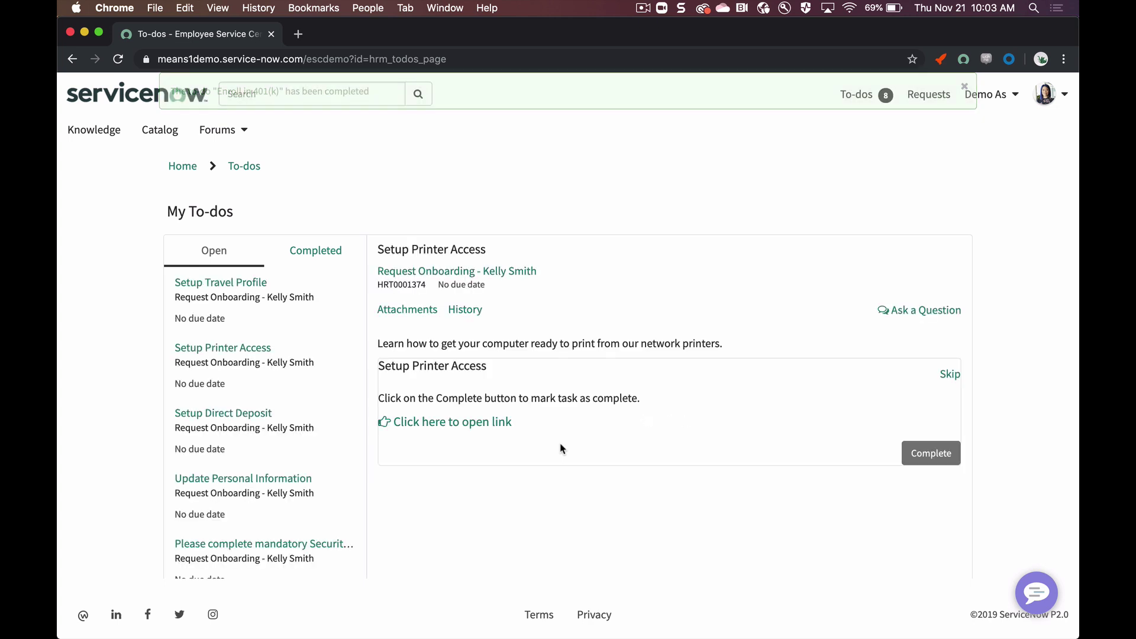
Step: Check the printer access article and complete Setup Printer Access
left_click(452, 422)
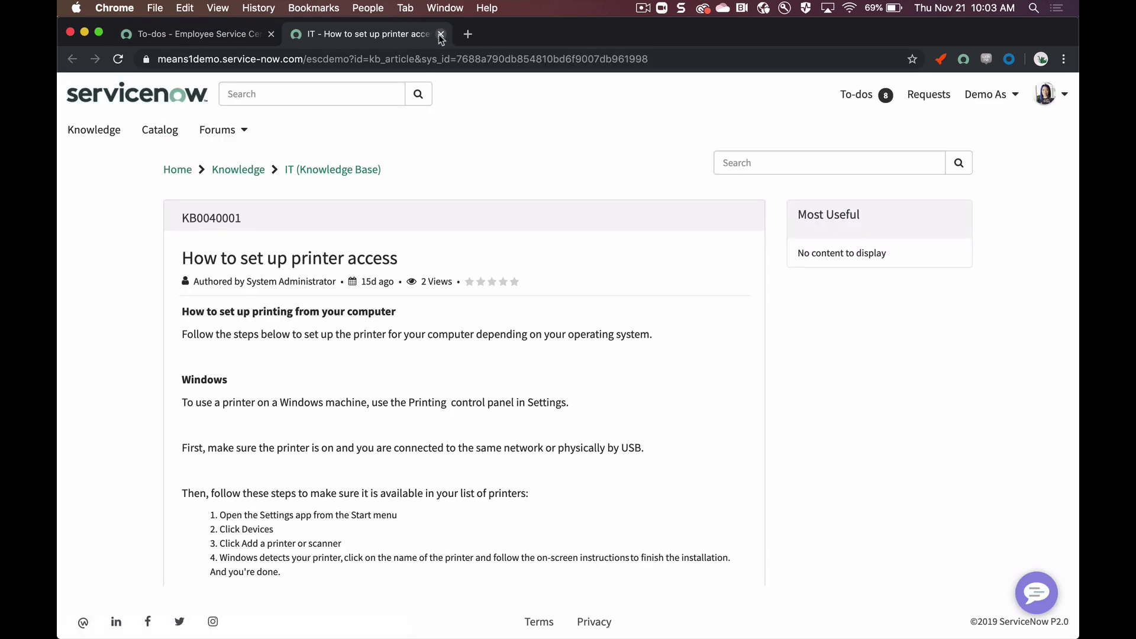
left_click(441, 34)
left_click(923, 445)
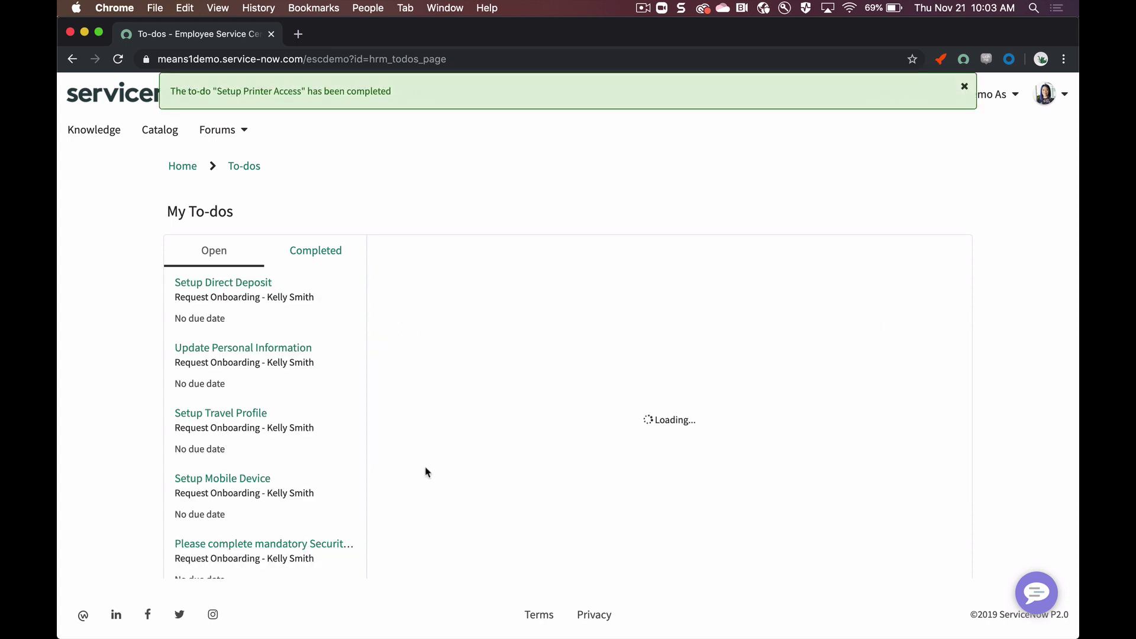
Step: Read the direct deposit instructions and complete the Setup Direct Deposit to-do
scroll(320, 349, "down", 1)
left_click(288, 282)
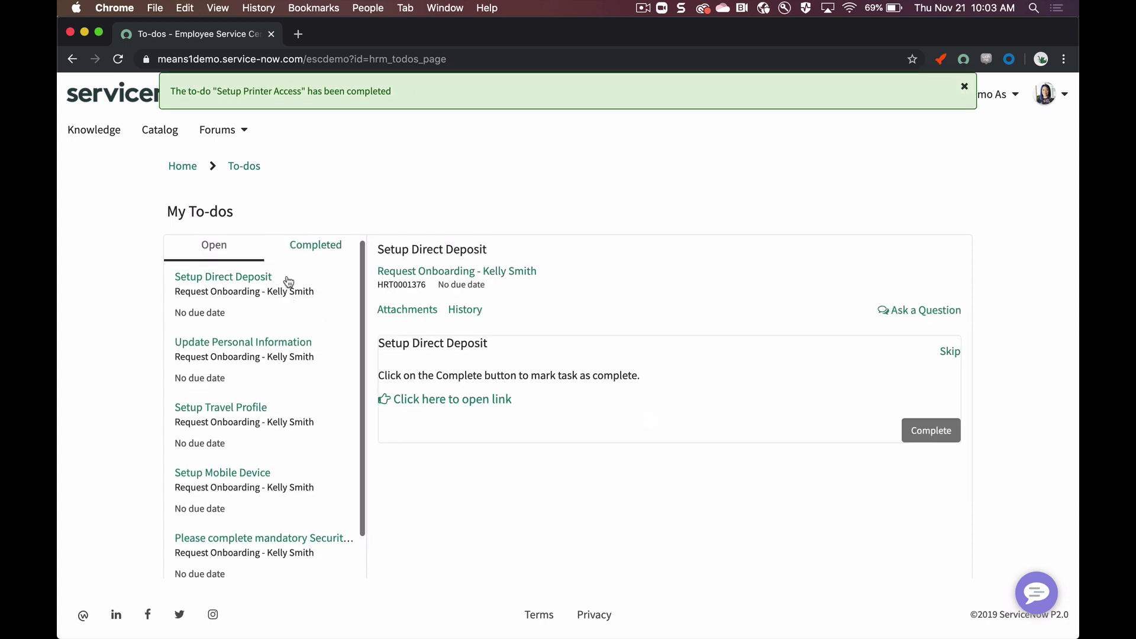
left_click(428, 399)
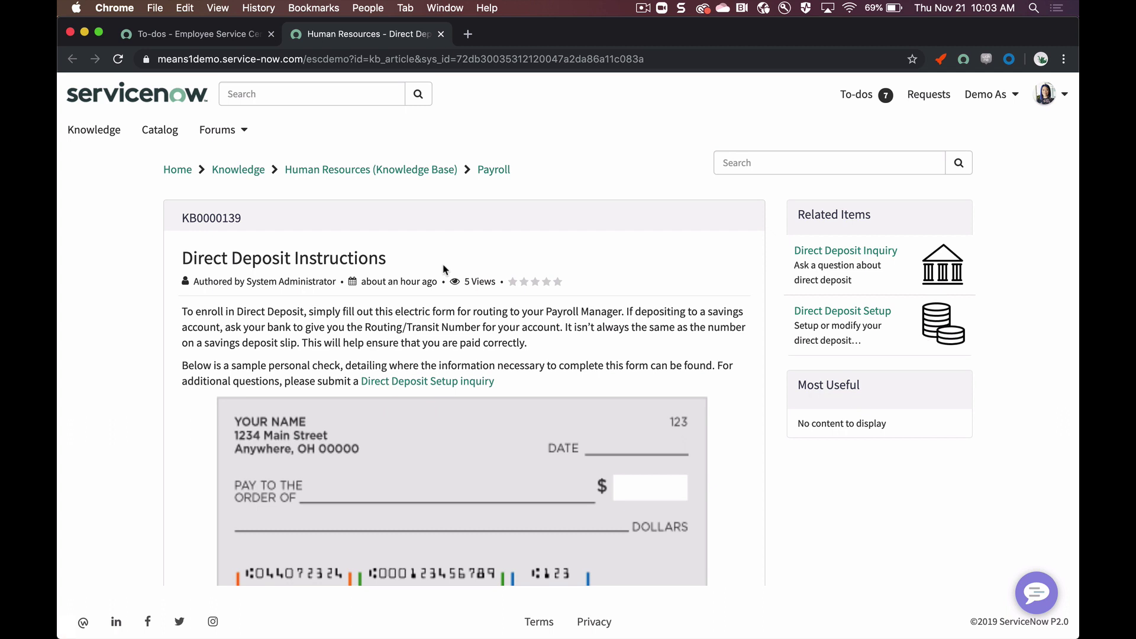
scroll(445, 269, "down", 3)
scroll(446, 269, "up", 3)
left_click(441, 35)
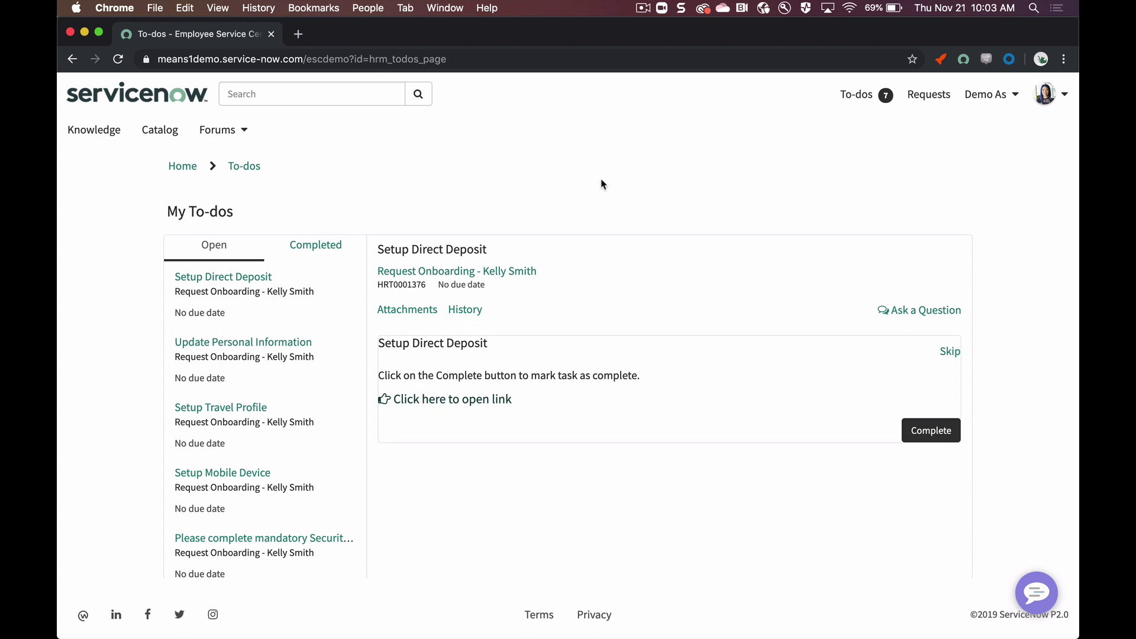
left_click(928, 431)
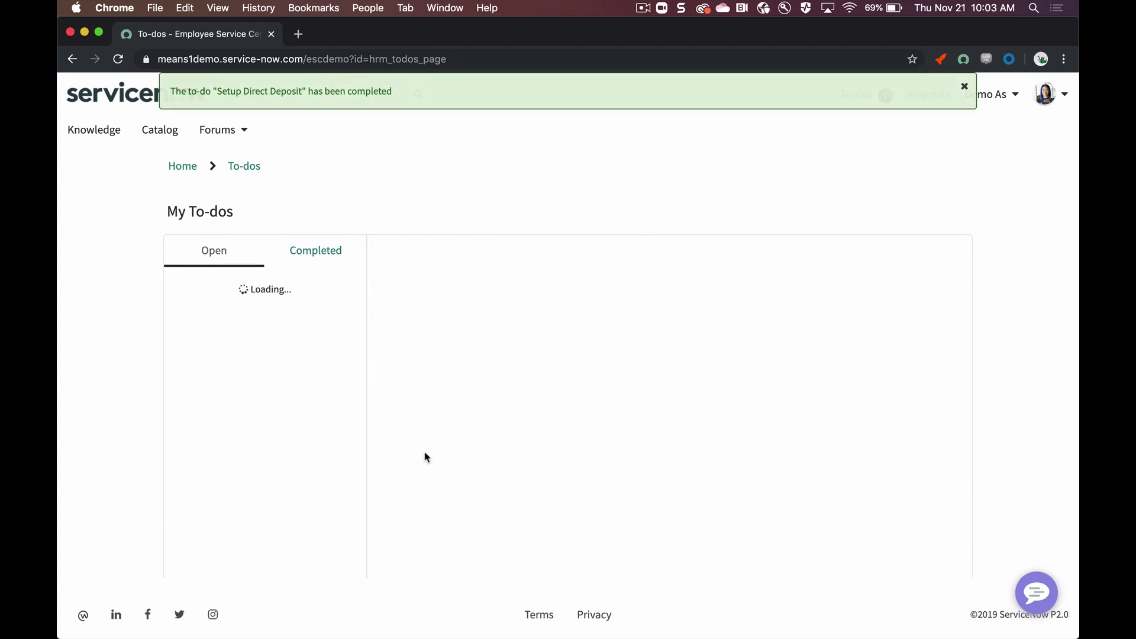
left_click(267, 288)
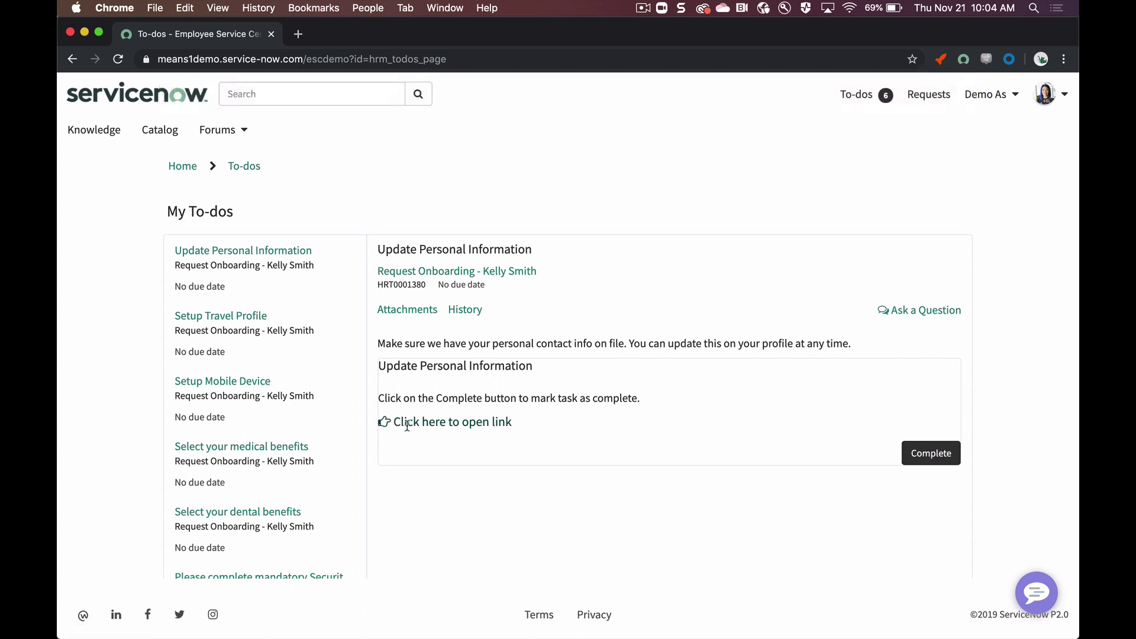
Step: Complete Update Personal Information and read the travel and expense policy article
left_click(382, 420)
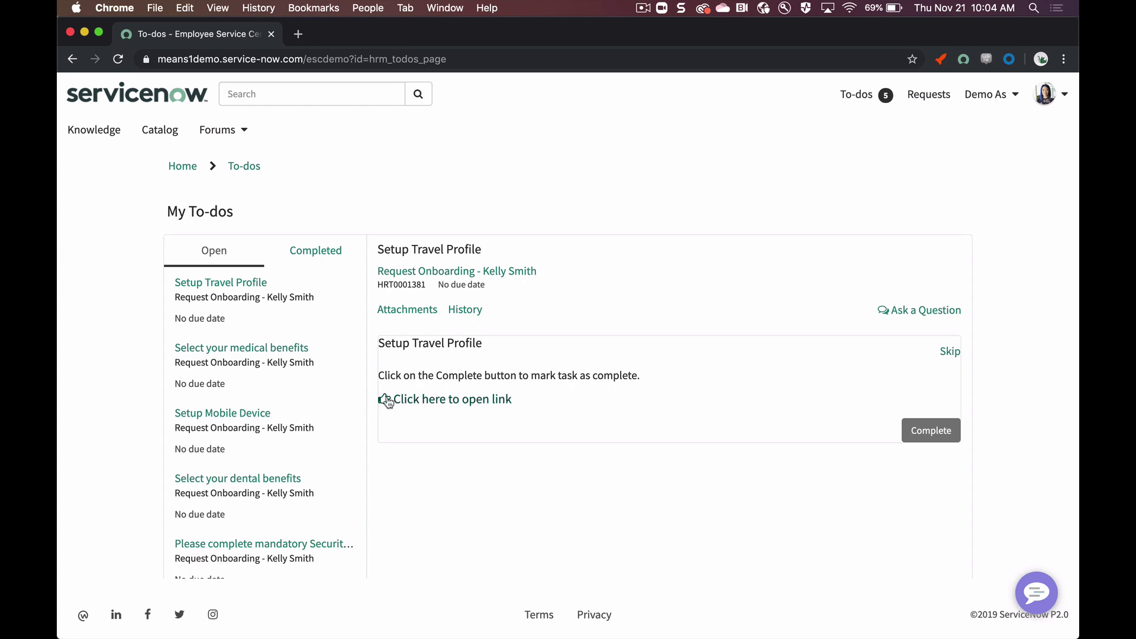
left_click(386, 400)
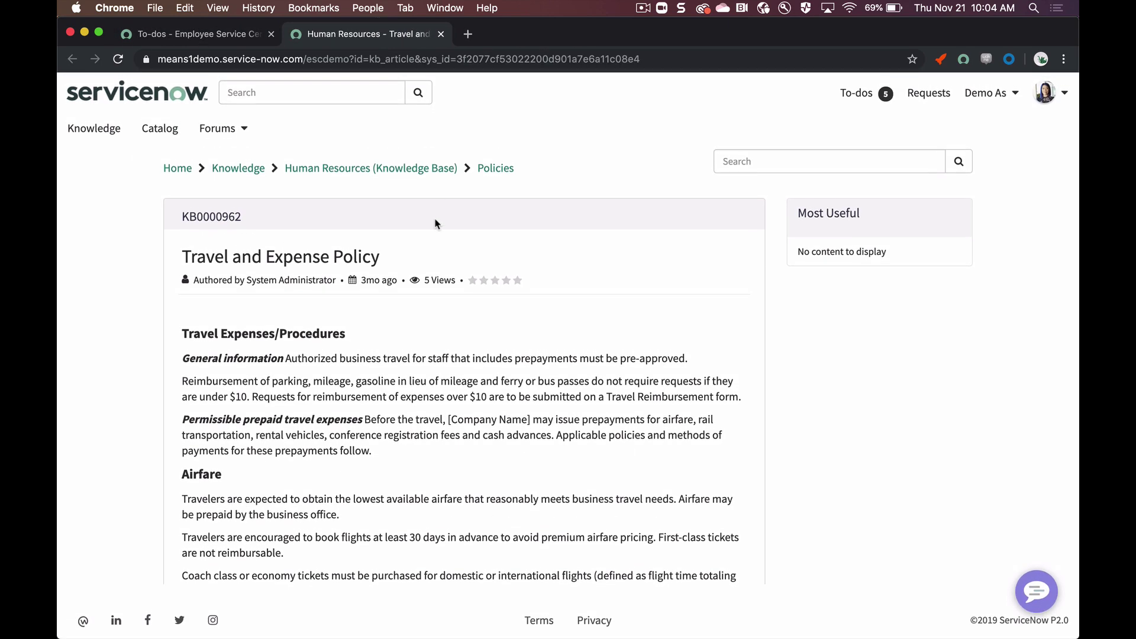
scroll(435, 224, "down", 3)
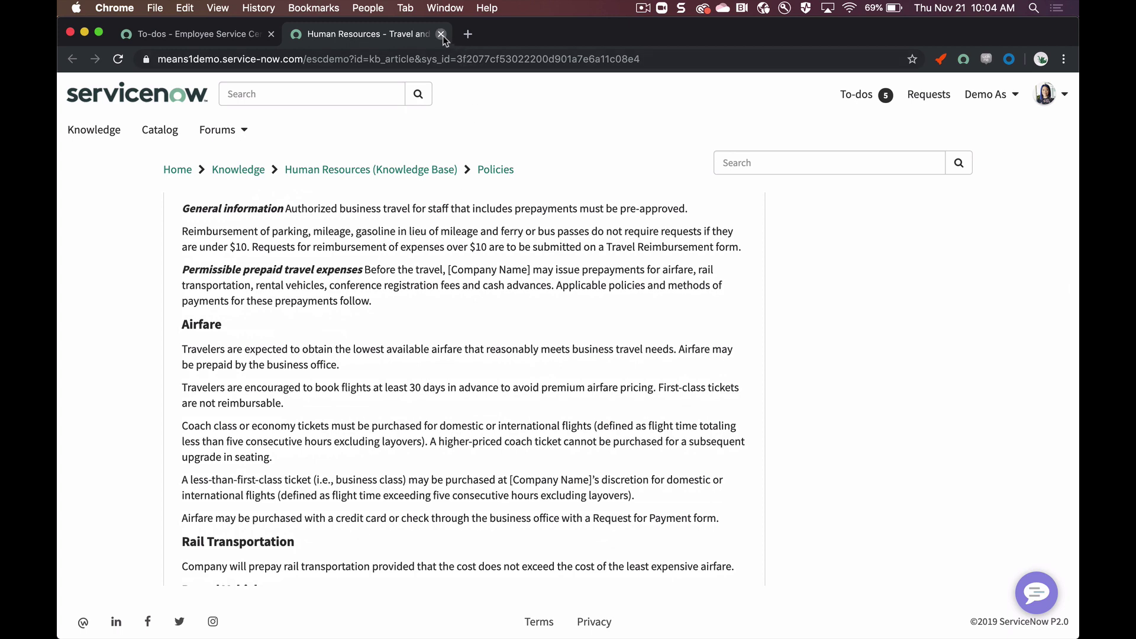
left_click(441, 35)
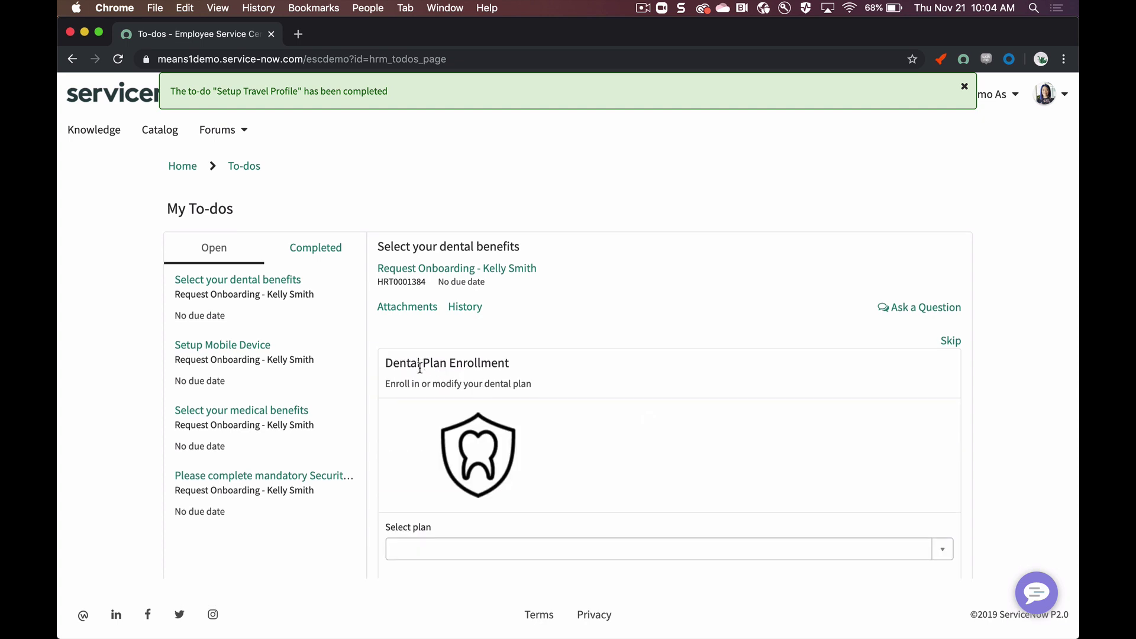
Step: Enrol in the PPO Health Dental plan with the form-attached box ticked, and submit
scroll(420, 368, "down", 5)
left_click(506, 346)
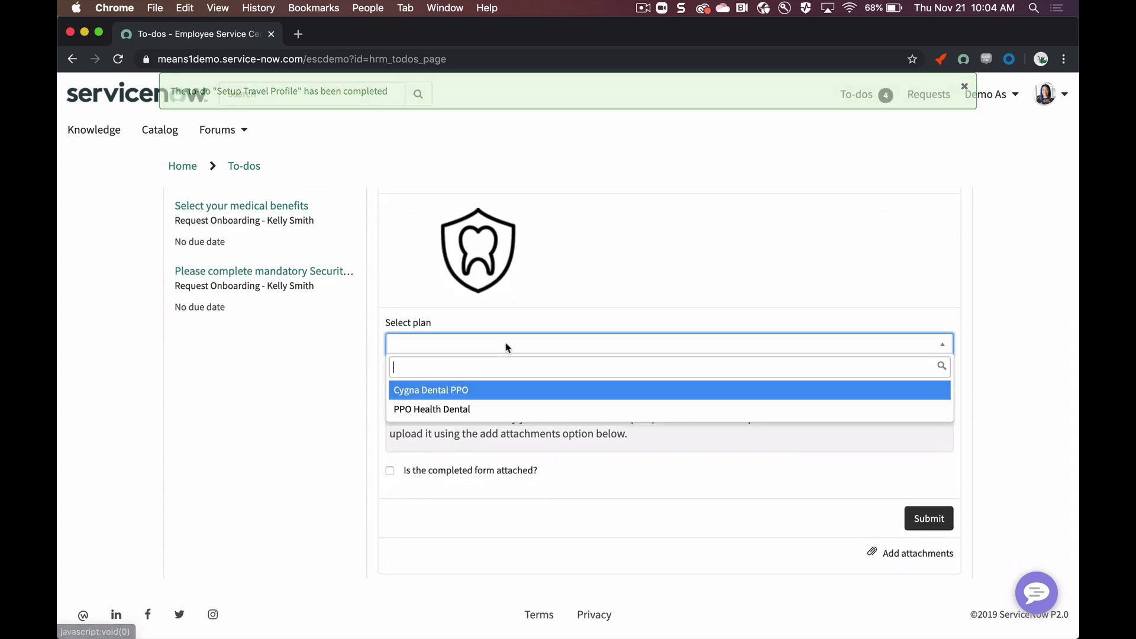
left_click(507, 409)
left_click(390, 473)
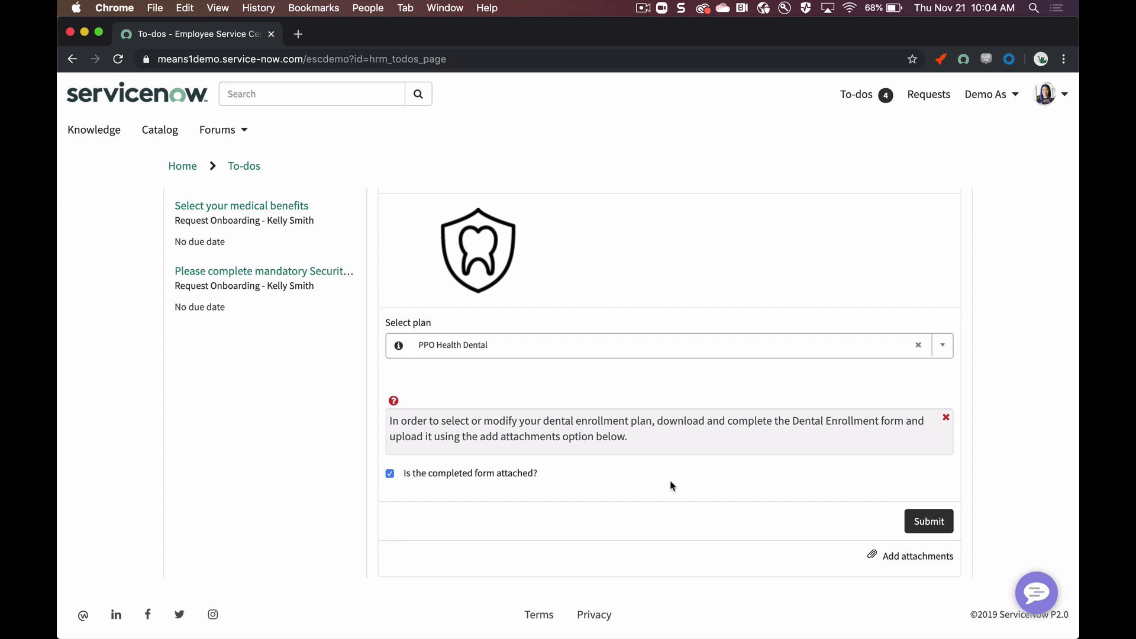
left_click(911, 516)
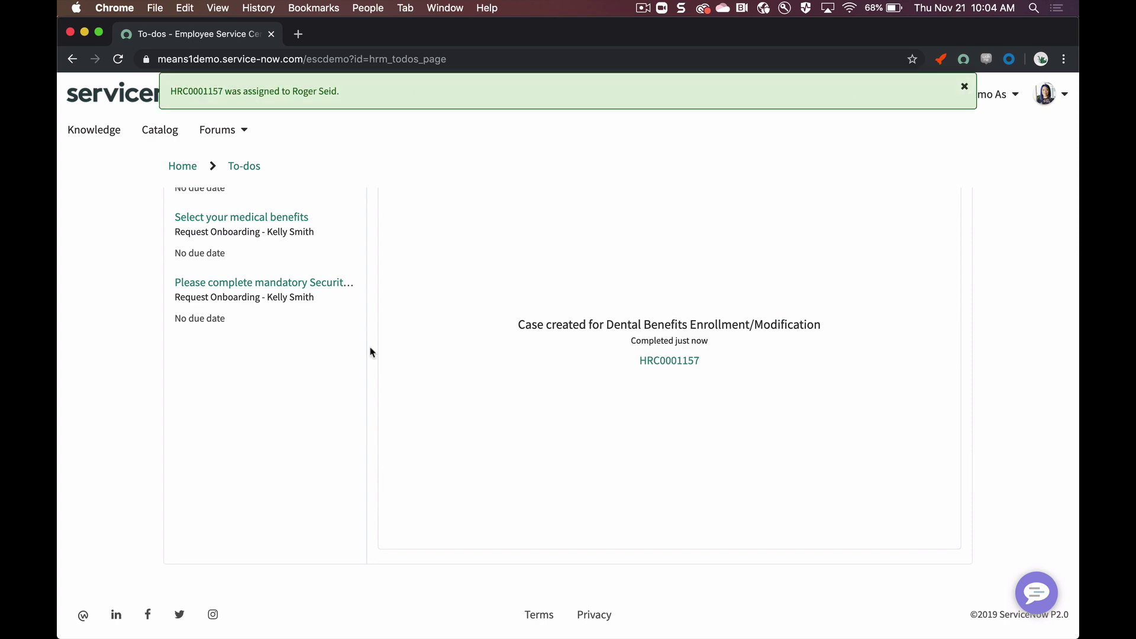
scroll(370, 350, "up", 2)
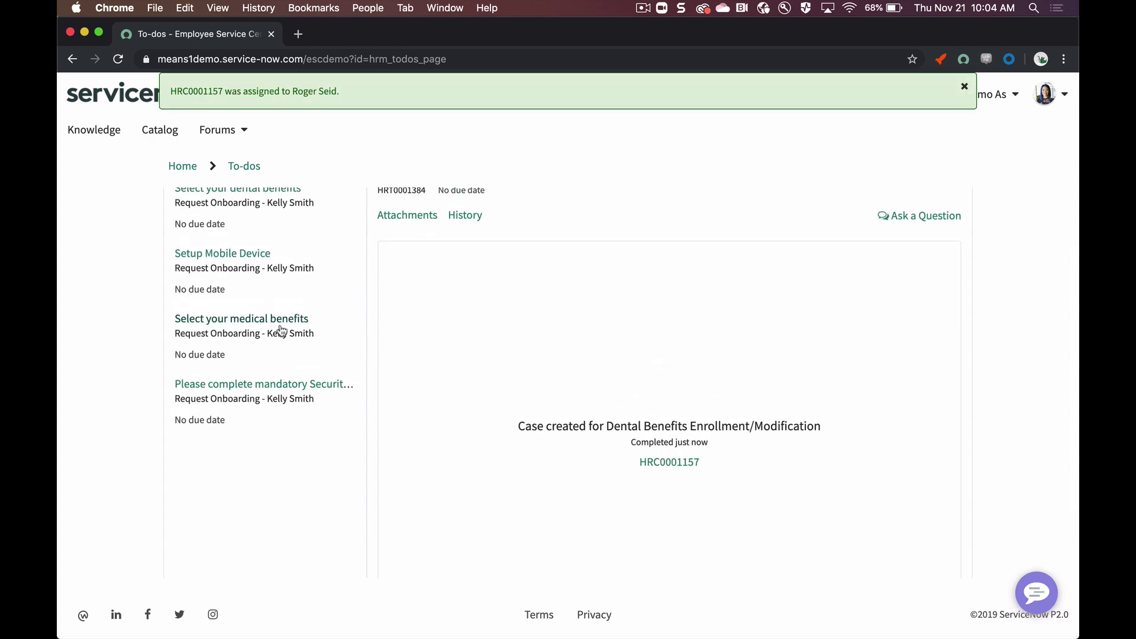
Step: Choose Cygna EPO for medical benefits, confirm the form is attached, and submit
left_click(279, 330)
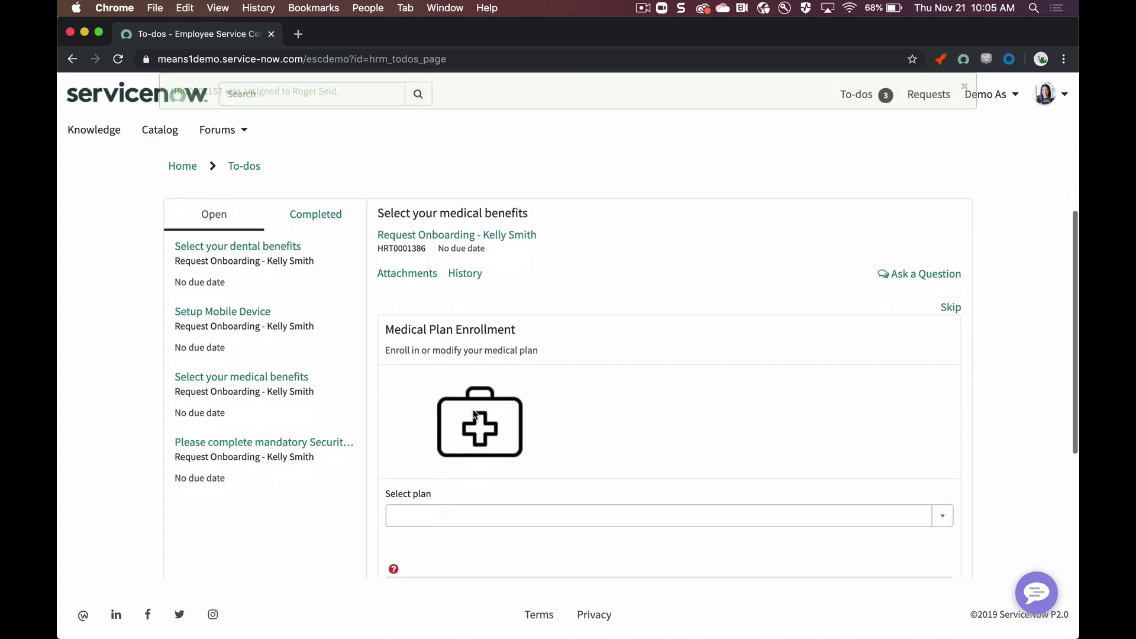
scroll(522, 345, "down", 3)
left_click(524, 335)
left_click(516, 391)
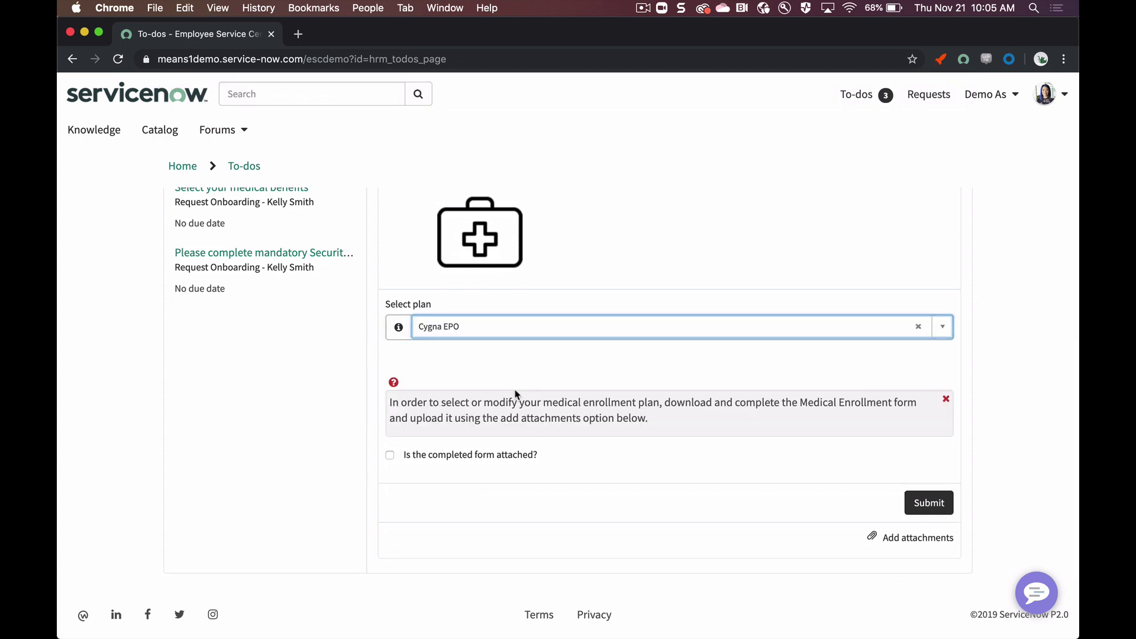
left_click(390, 455)
left_click(947, 504)
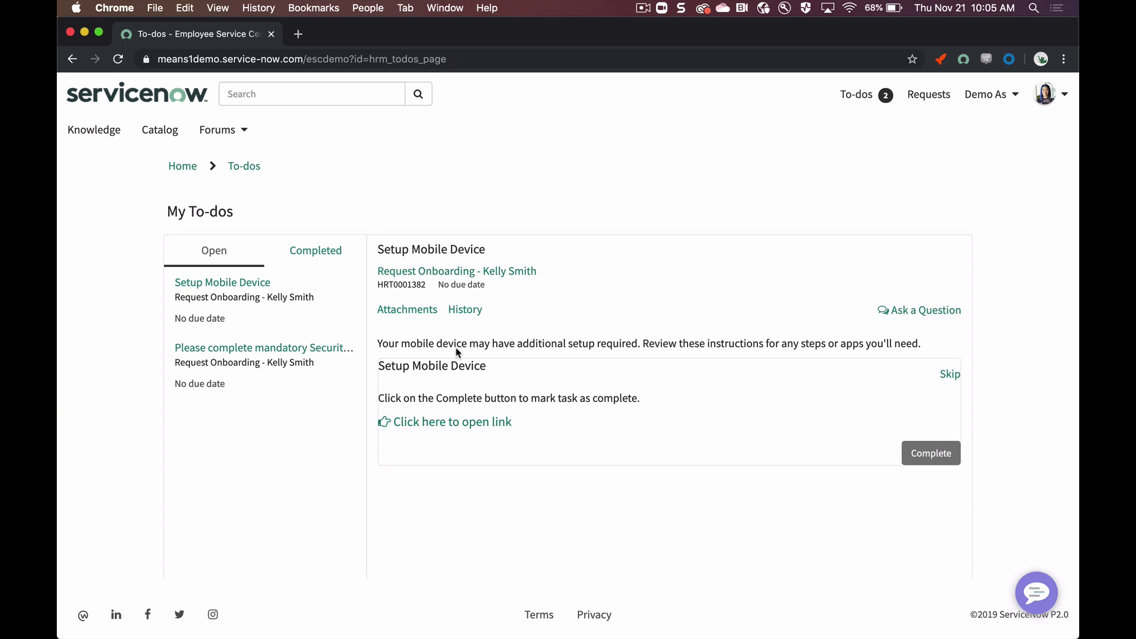
Step: Open the mandatory Security training link, close its page-not-found tab, and mark it complete
left_click(398, 423)
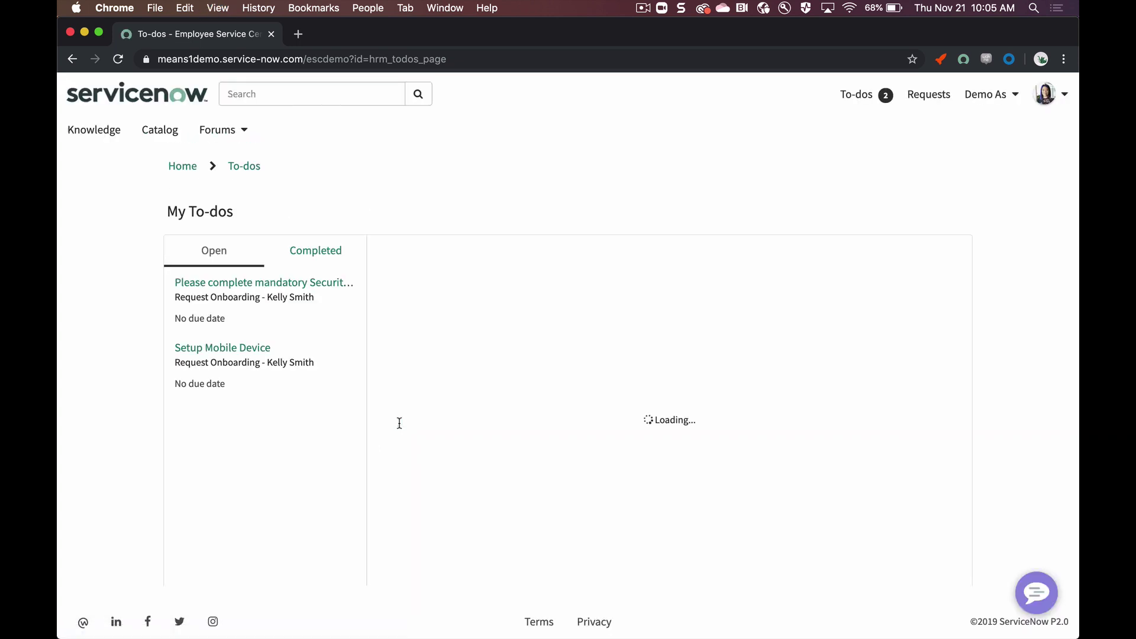
left_click(398, 399)
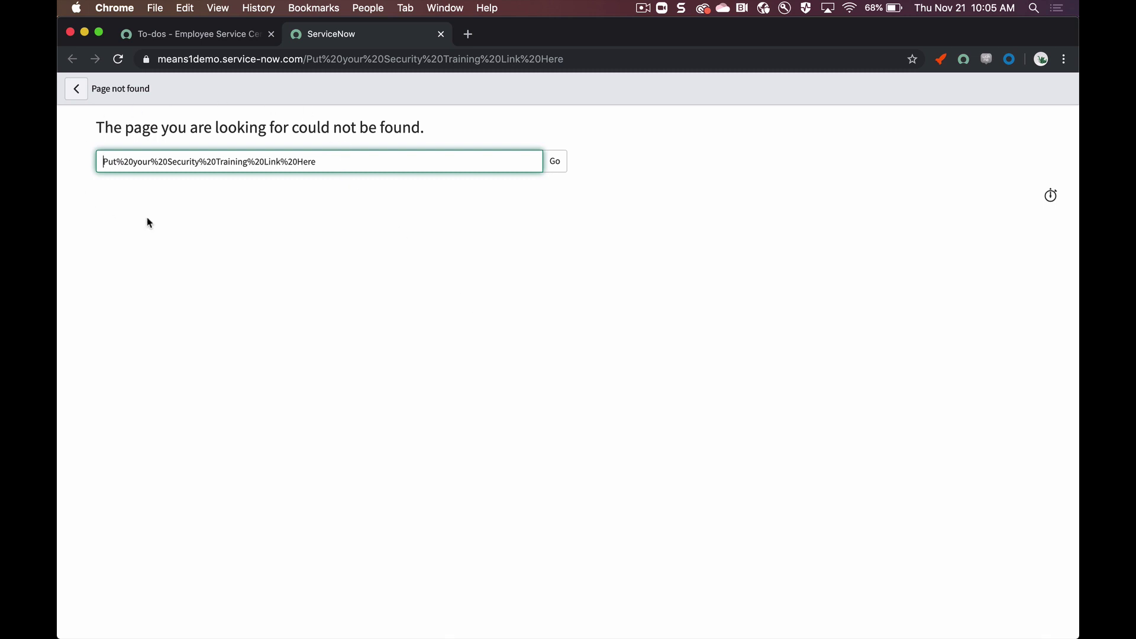
left_click(441, 34)
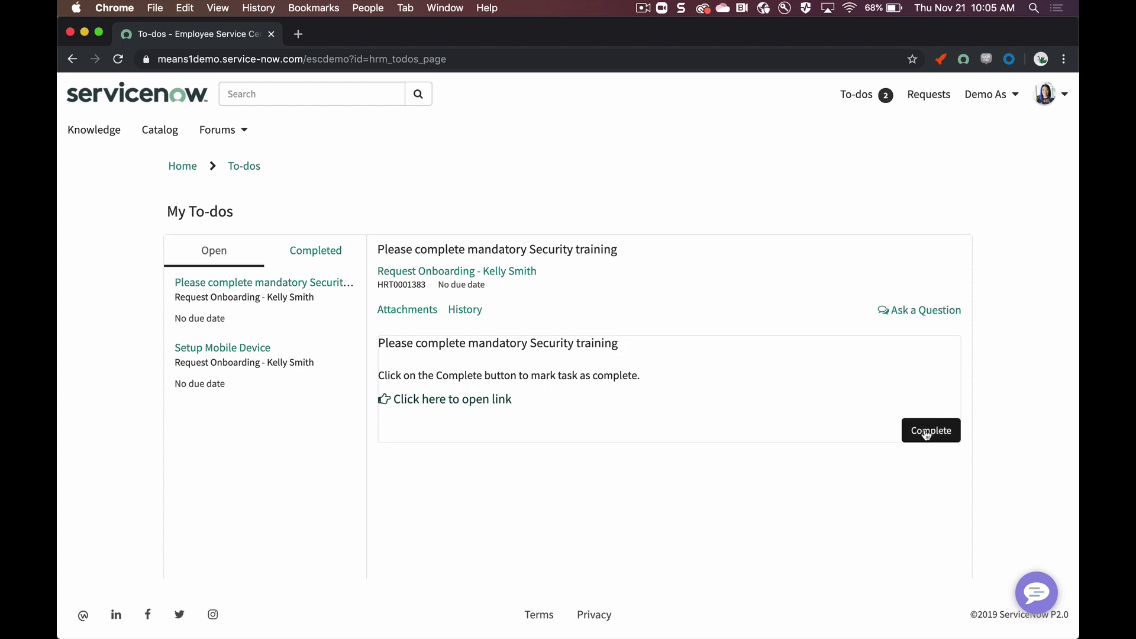
left_click(927, 433)
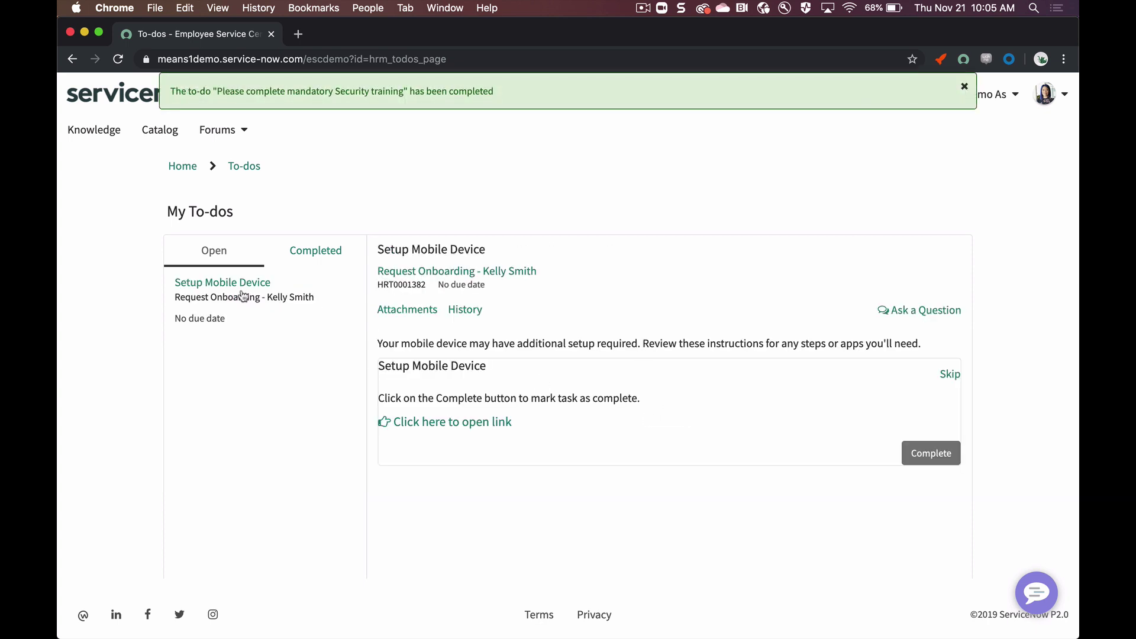
Step: Skip the Setup Mobile Device to-do and dismiss the confirmation banners
left_click(951, 375)
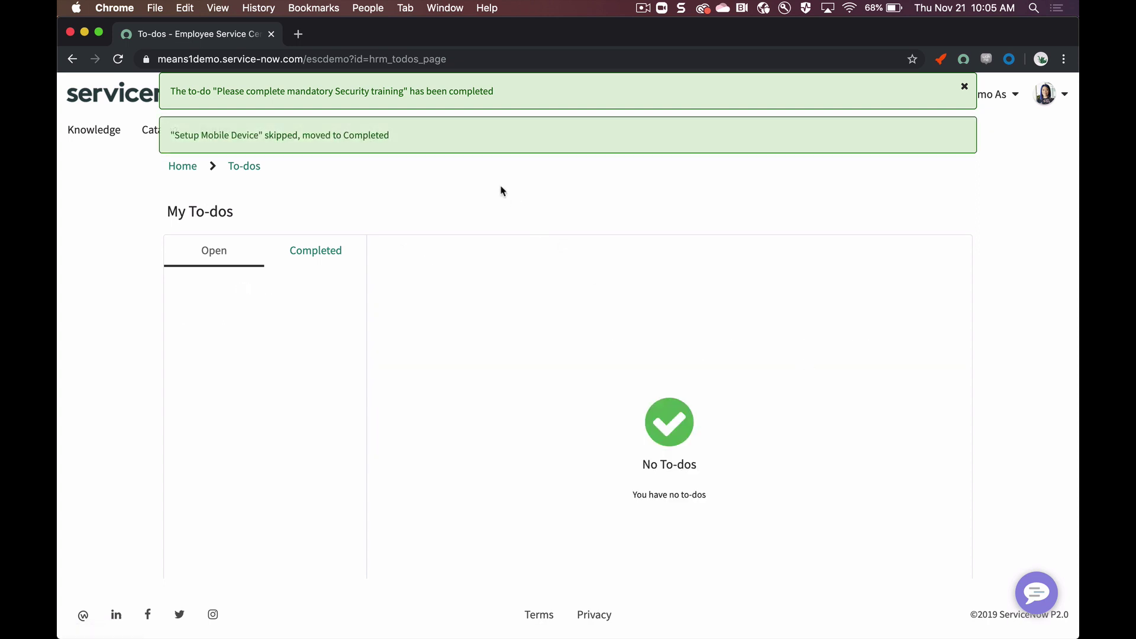
left_click(963, 87)
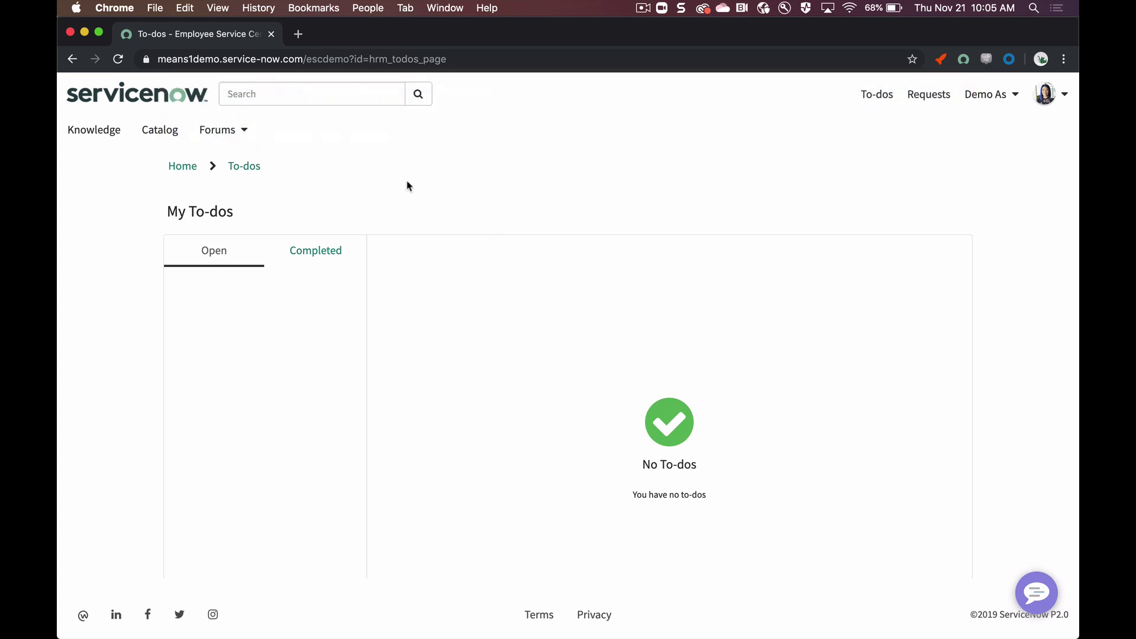
left_click(366, 7)
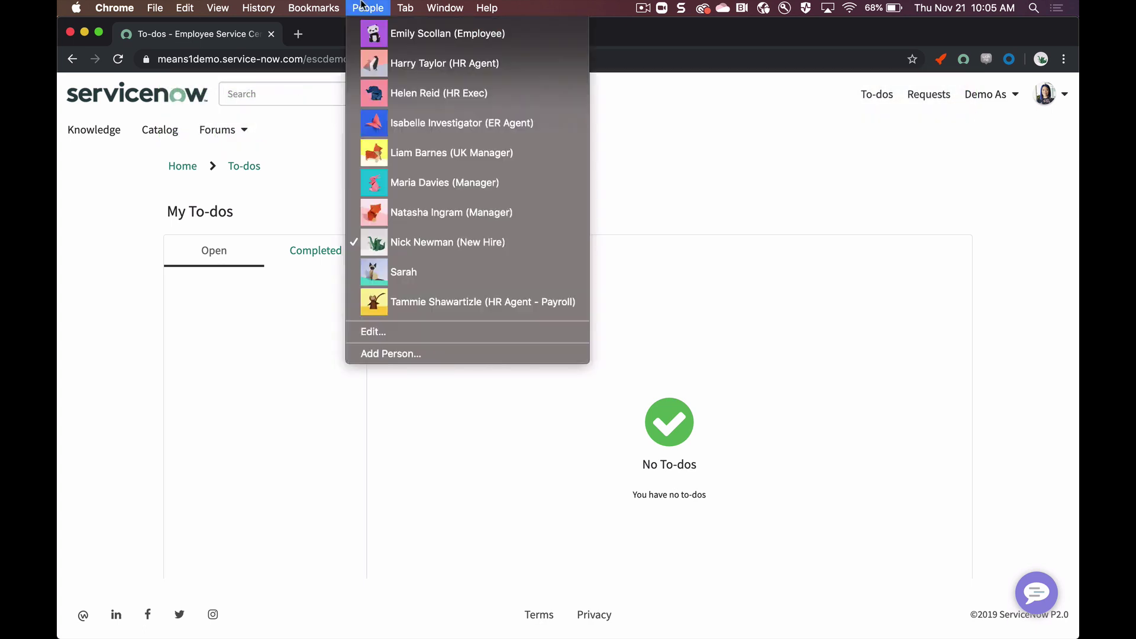
Step: In the manager's profile, open Get Ready for Day 1 and filter the to-dos to those assigned to HR
left_click(403, 175)
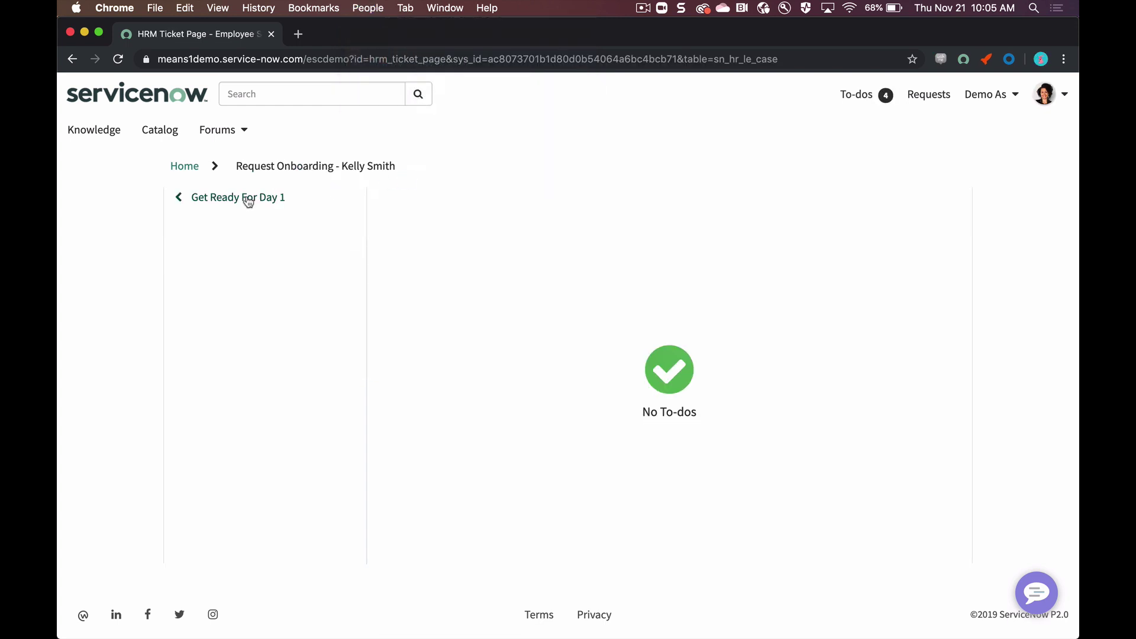
left_click(195, 323)
scroll(258, 328, "down", 2)
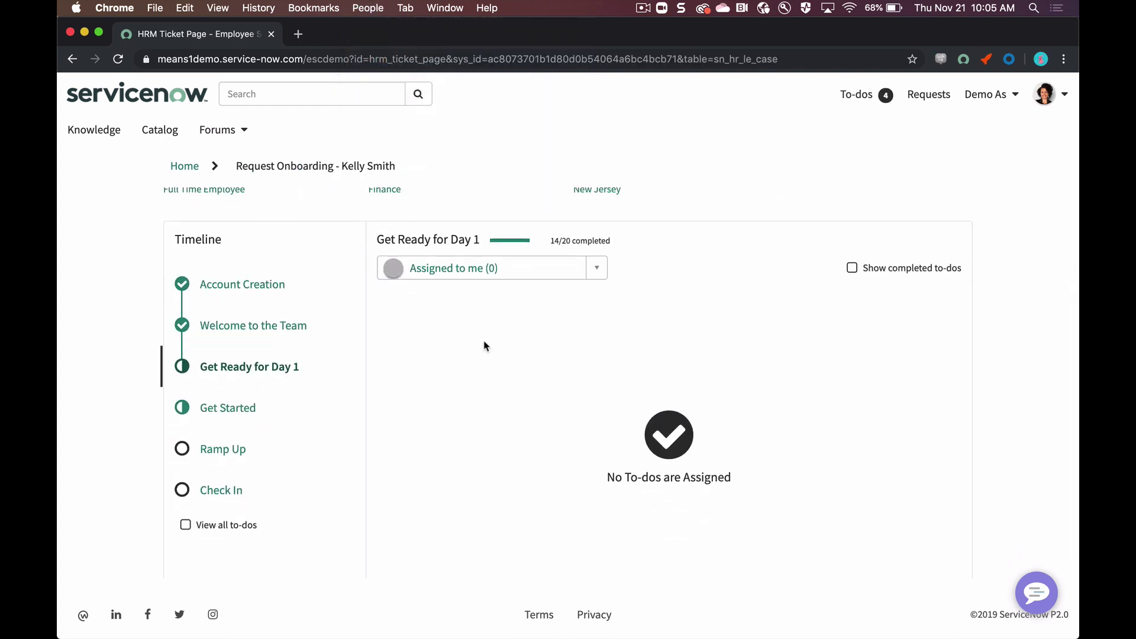
left_click(603, 276)
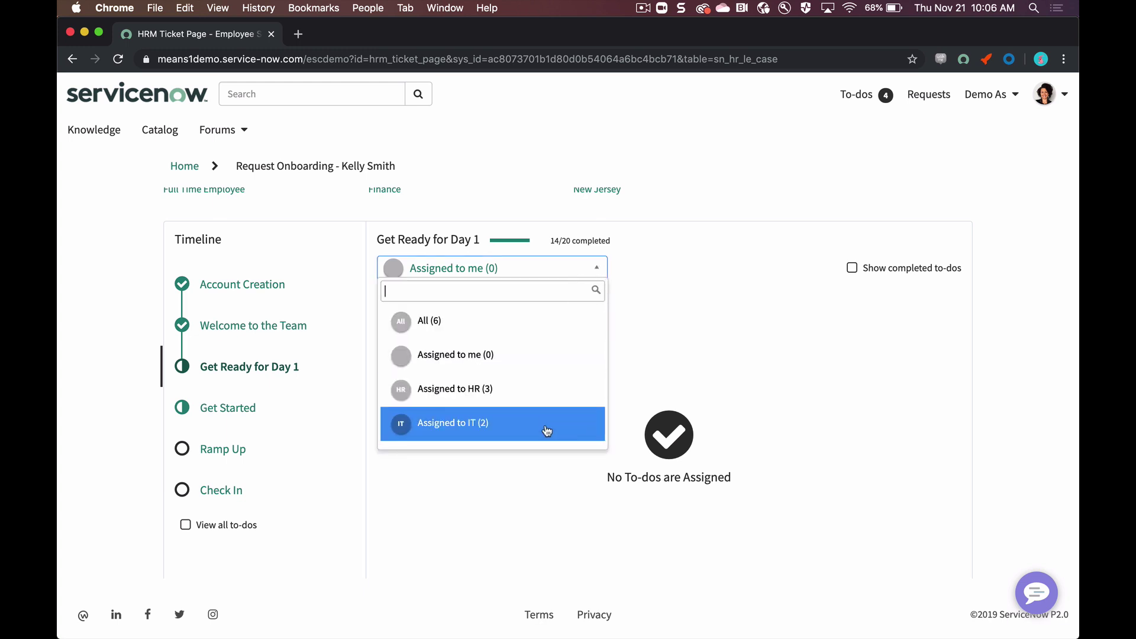
left_click(552, 408)
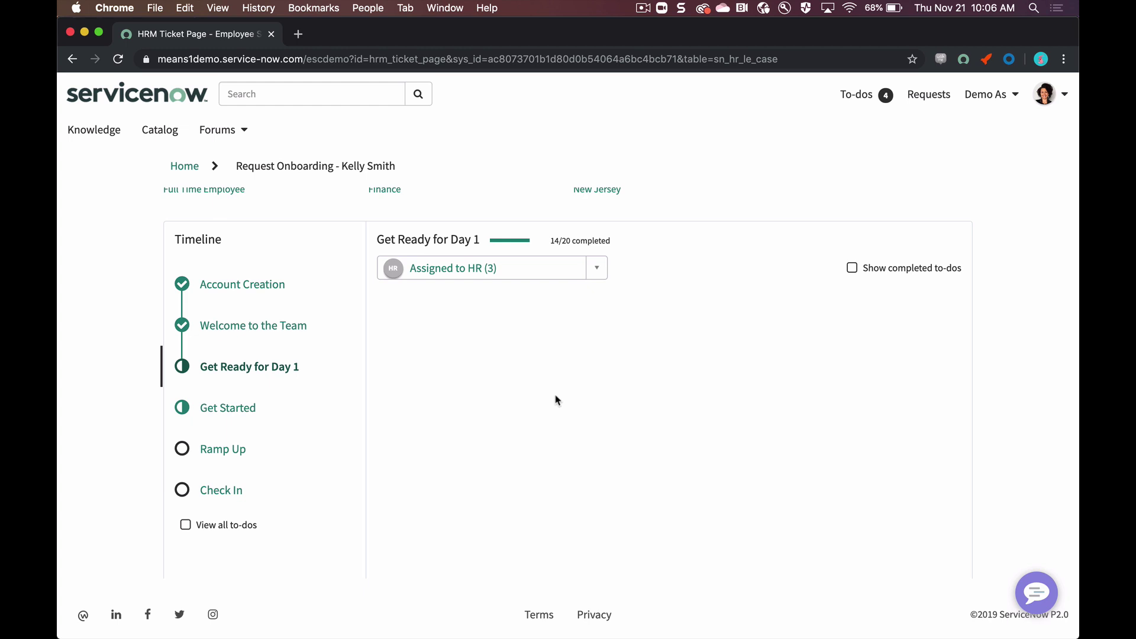
scroll(646, 332, "down", 1)
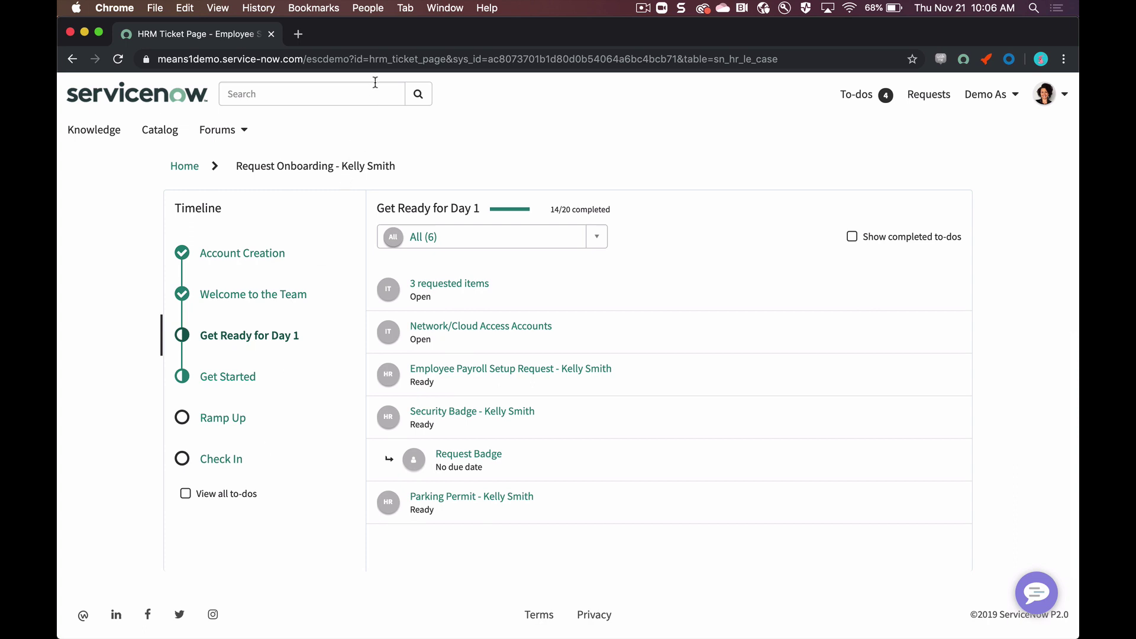
Step: In the Ramp Up stage, complete the Schedule a Check In to-do
left_click(226, 424)
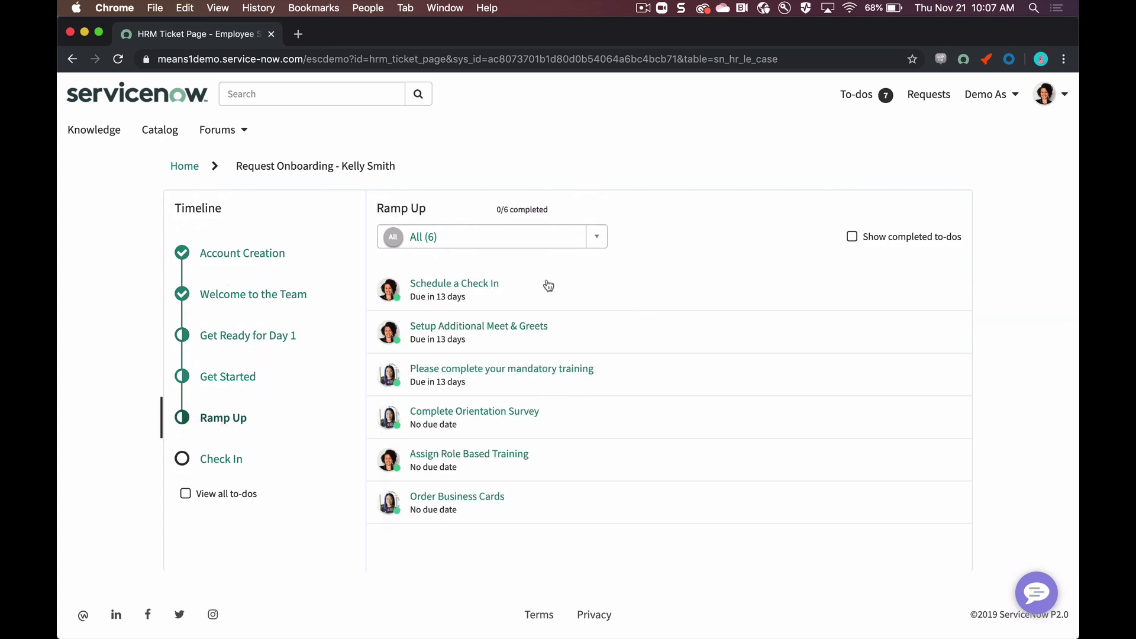
left_click(482, 287)
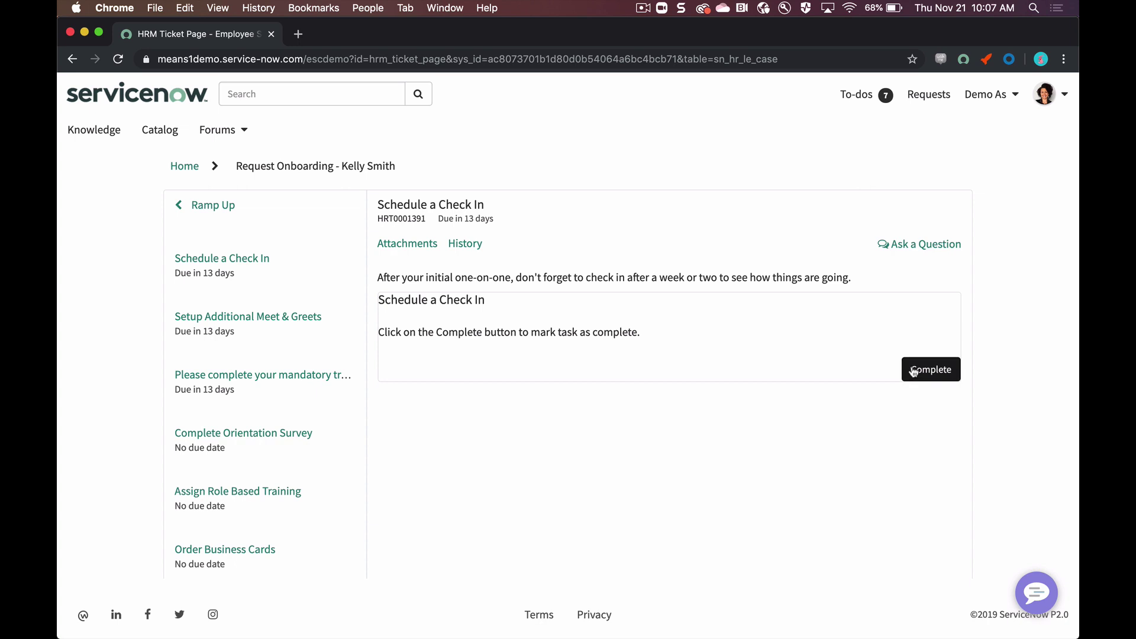
left_click(914, 371)
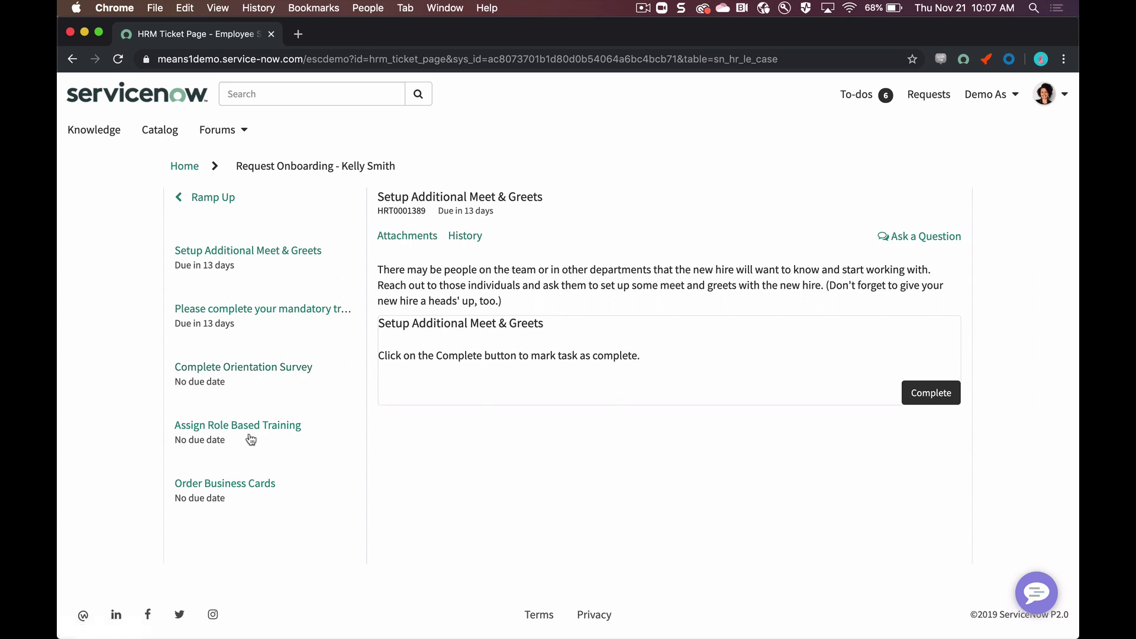
left_click(206, 199)
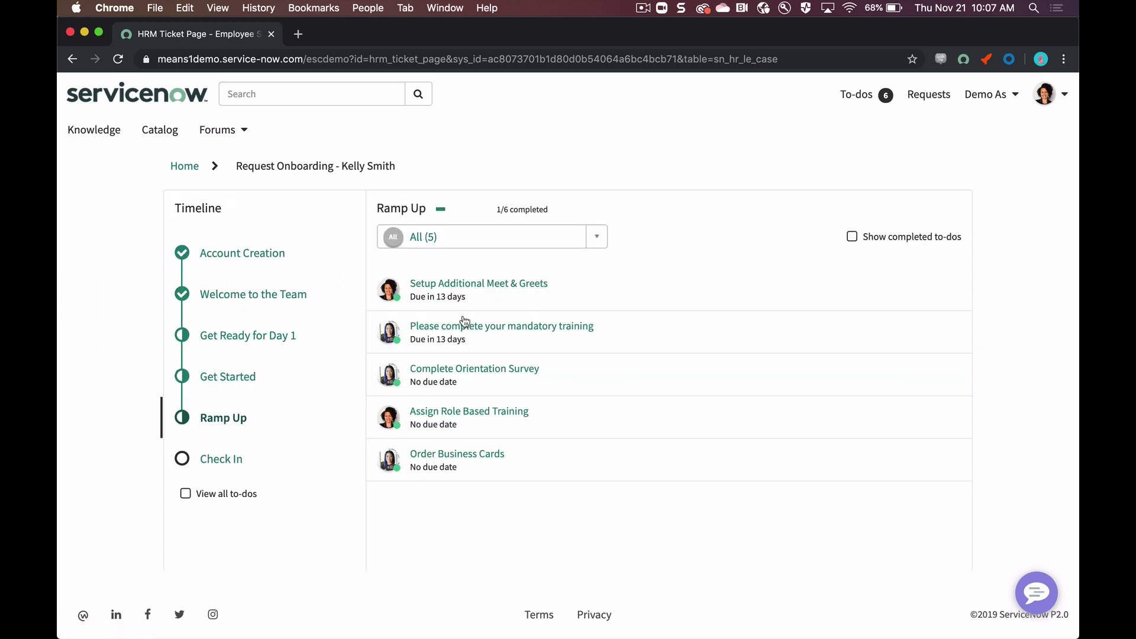
Step: Open the role-based training link, close its tab, and complete Assign Role Based Training
left_click(513, 424)
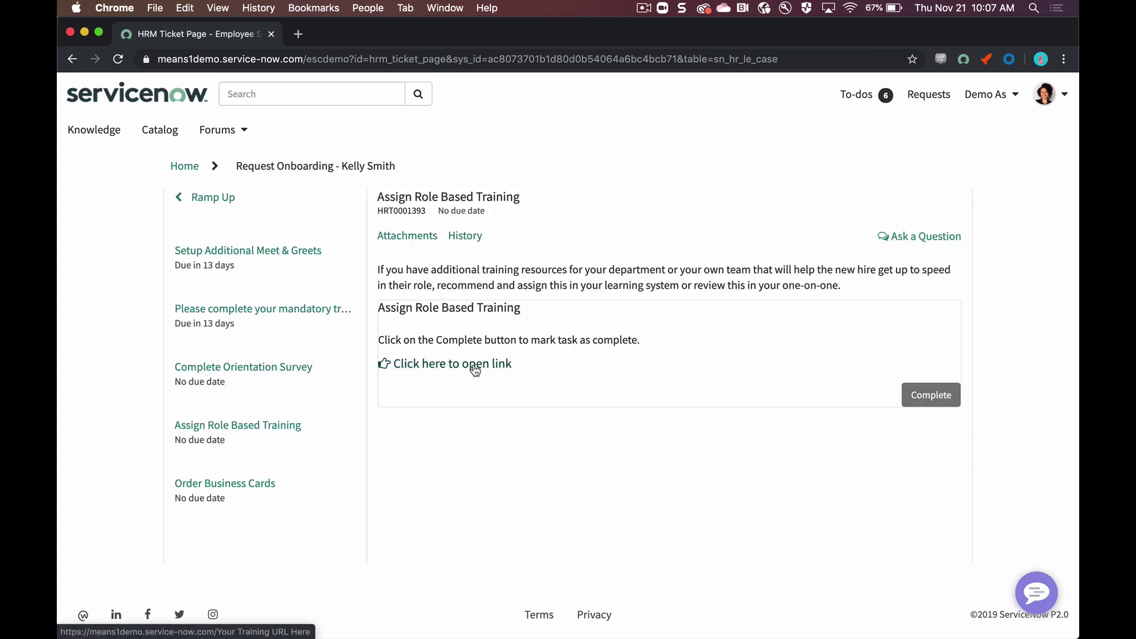
left_click(475, 367)
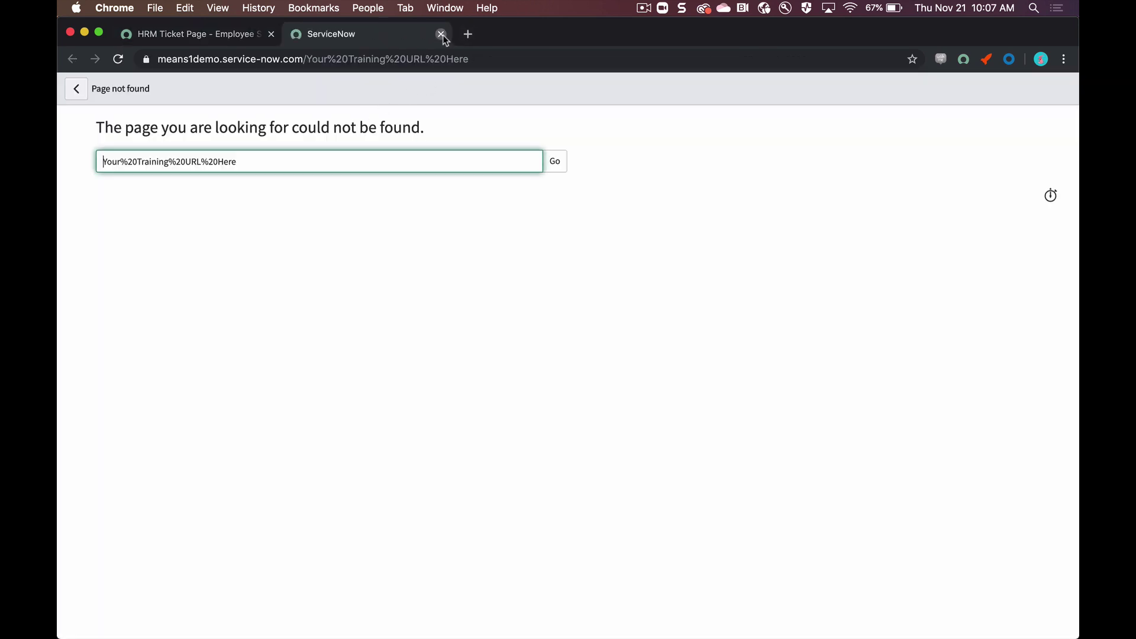
left_click(441, 33)
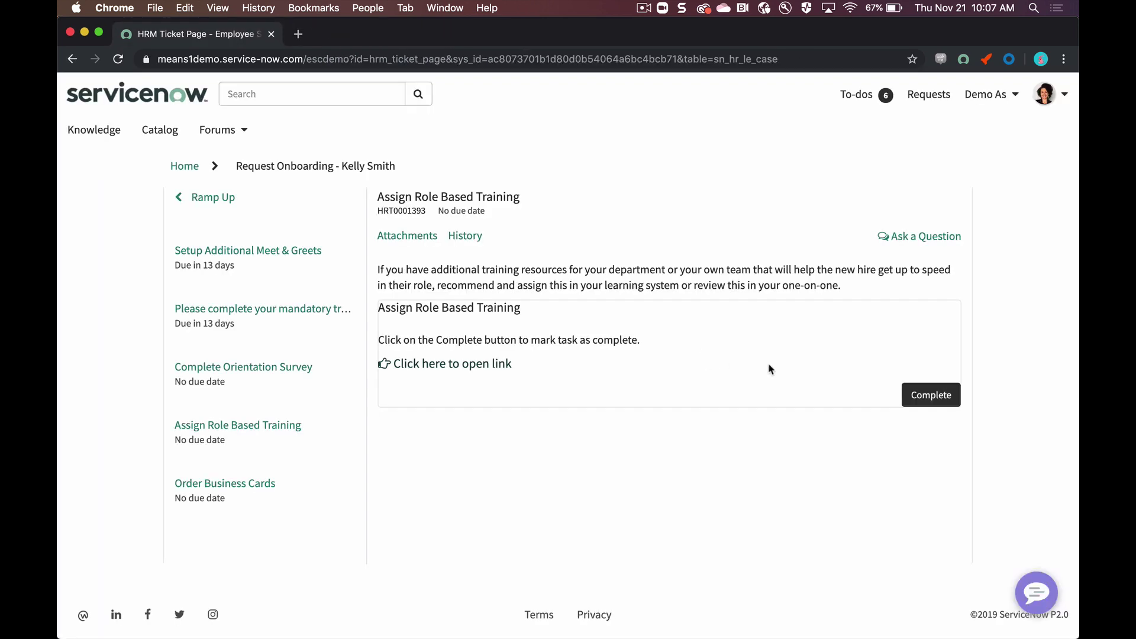
left_click(935, 394)
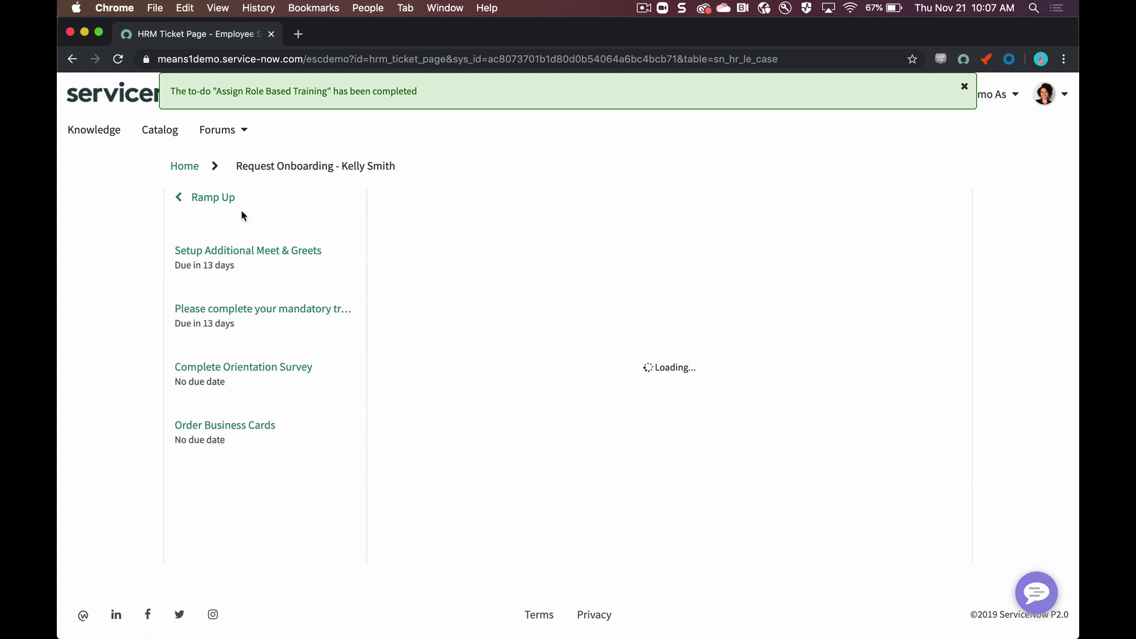
left_click(186, 201)
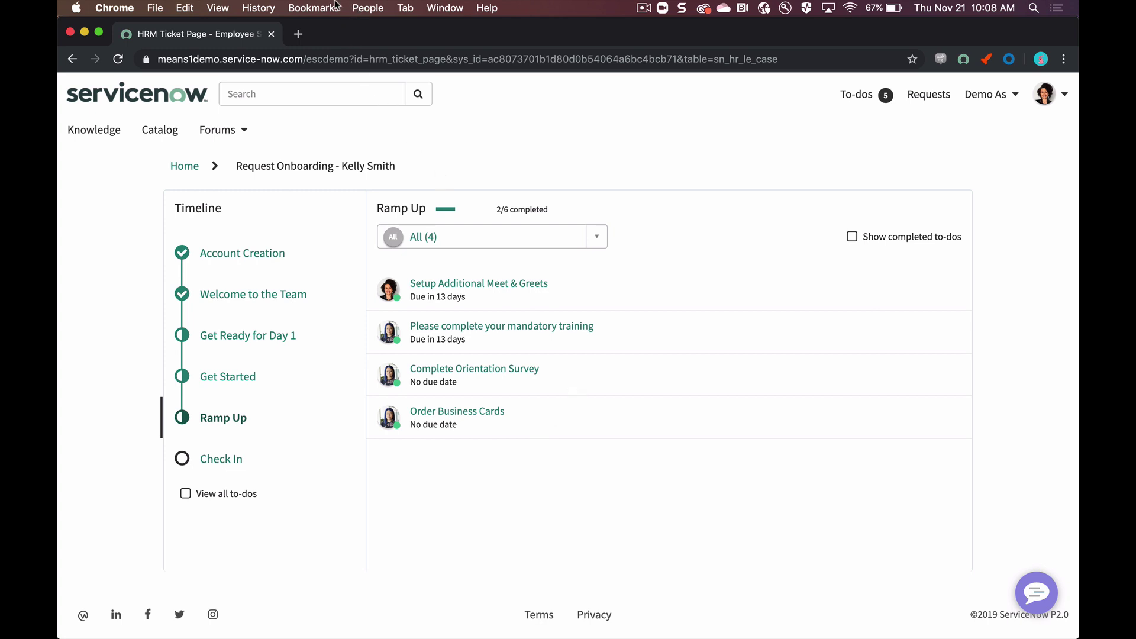
left_click(367, 8)
Step: As the new hire, start the survey in the Complete Orientation Survey to-do
left_click(397, 265)
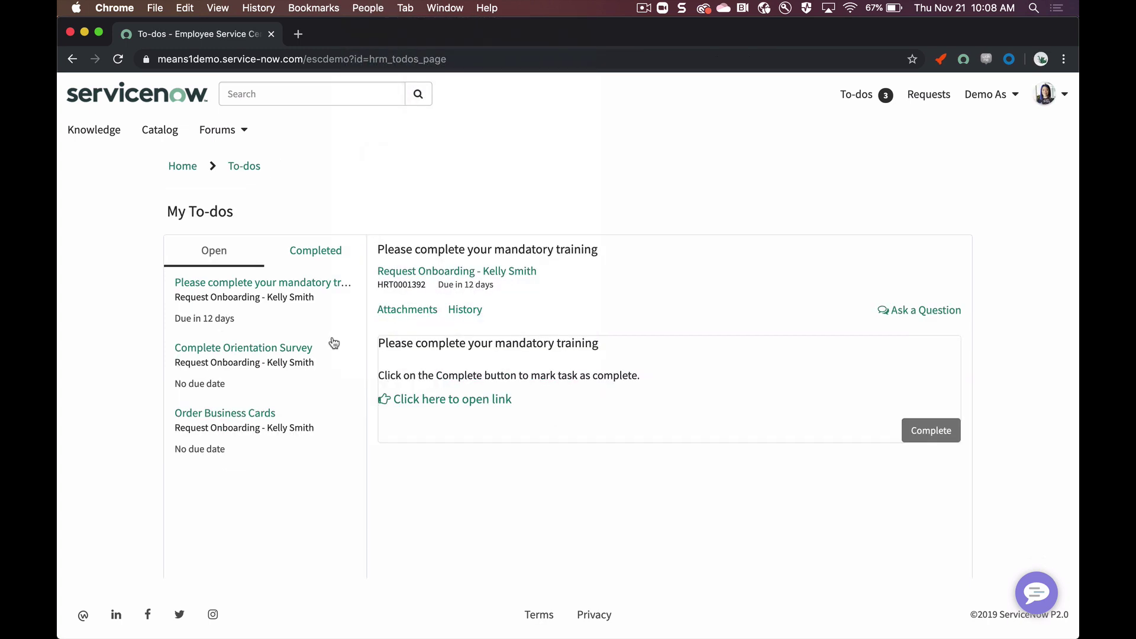
left_click(281, 371)
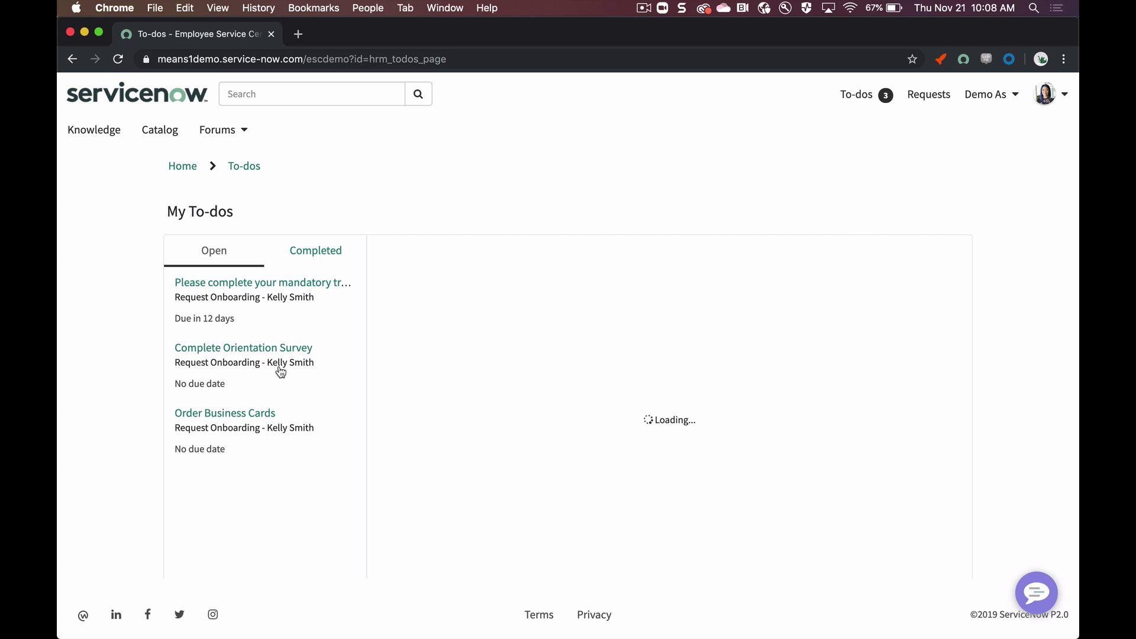
scroll(523, 366, "down", 2)
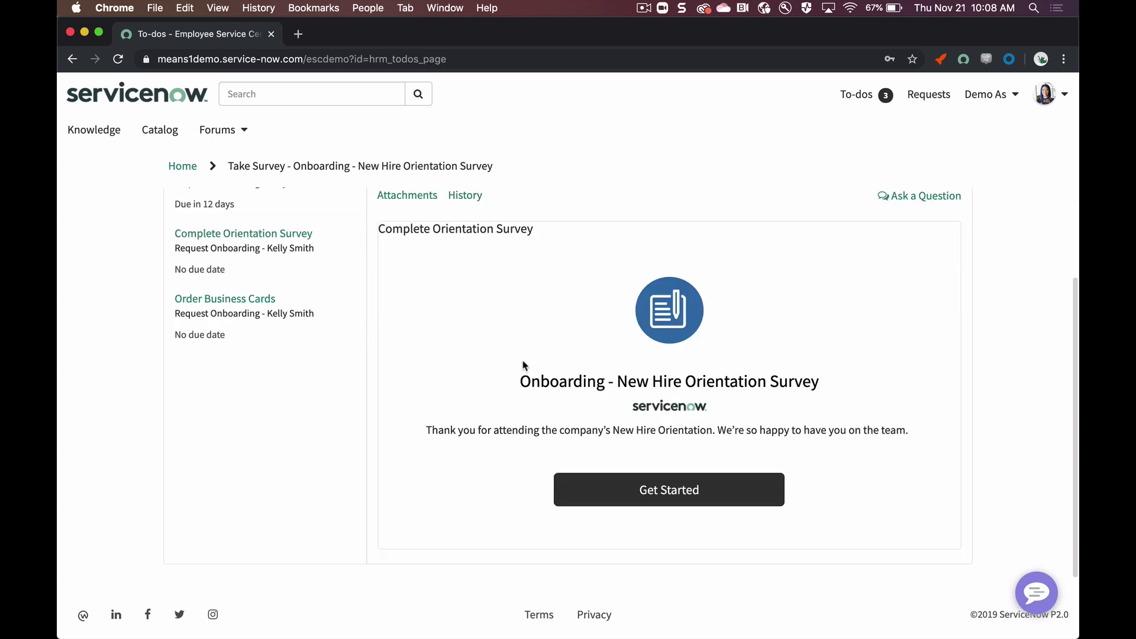
left_click(641, 491)
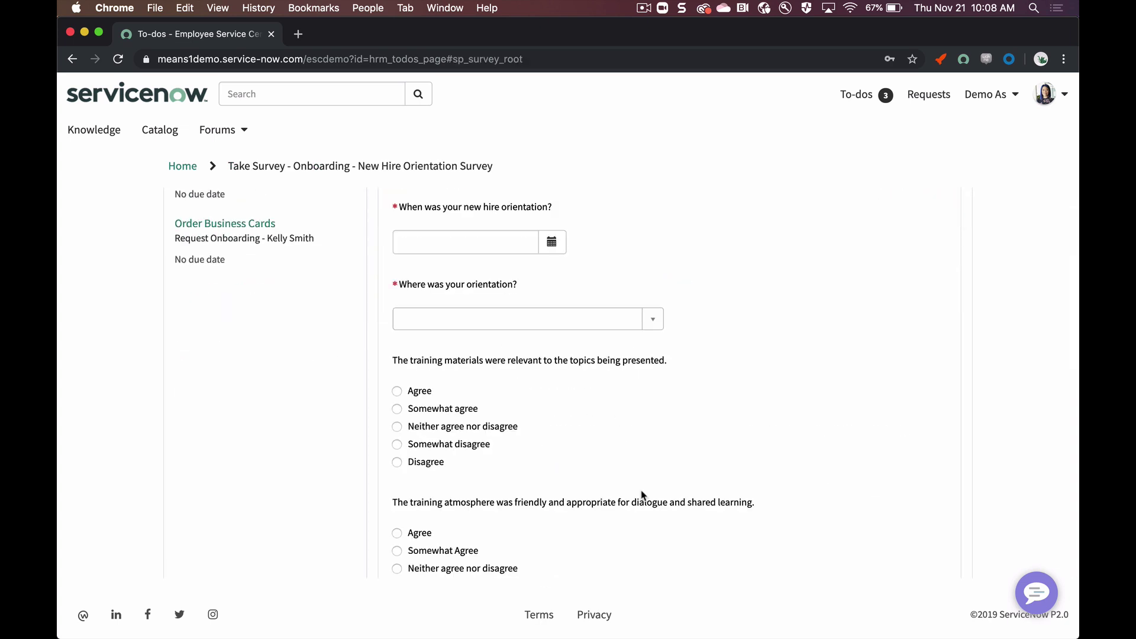
scroll(670, 305, "up", 1)
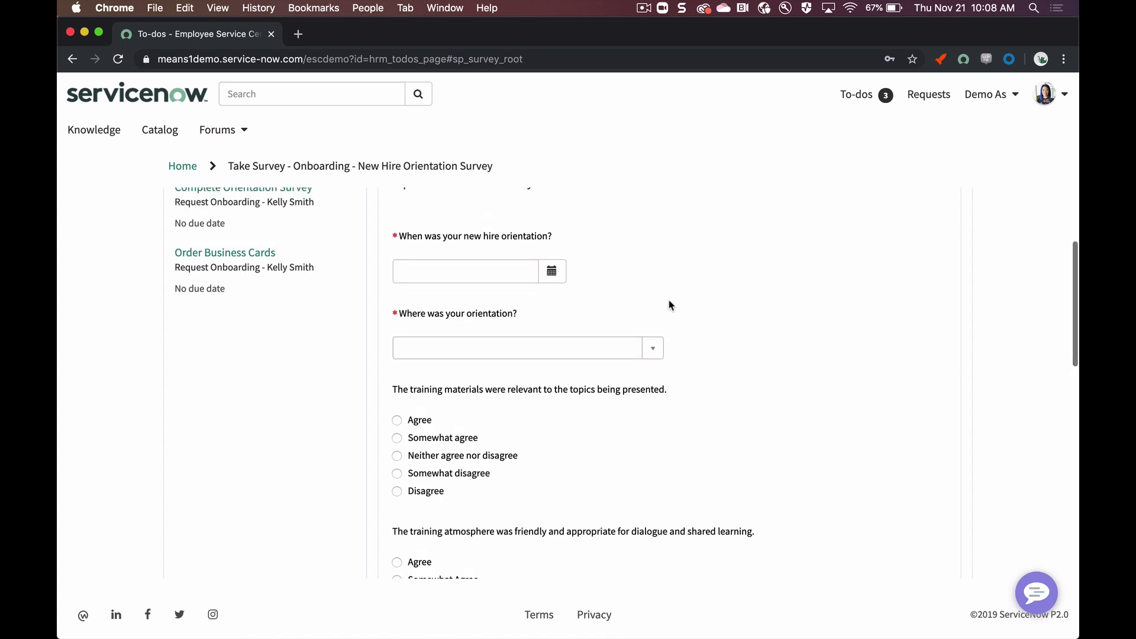
Step: Set the orientation date to 2019-11-20 and the location to New York
left_click(553, 273)
left_click(626, 407)
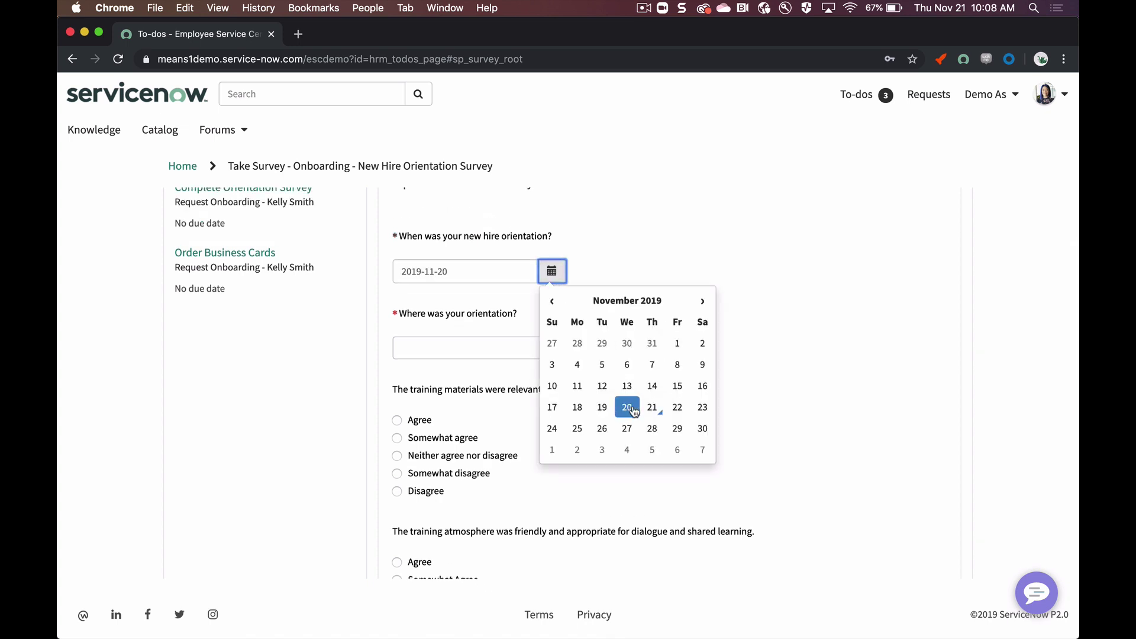
left_click(484, 336)
left_click(496, 348)
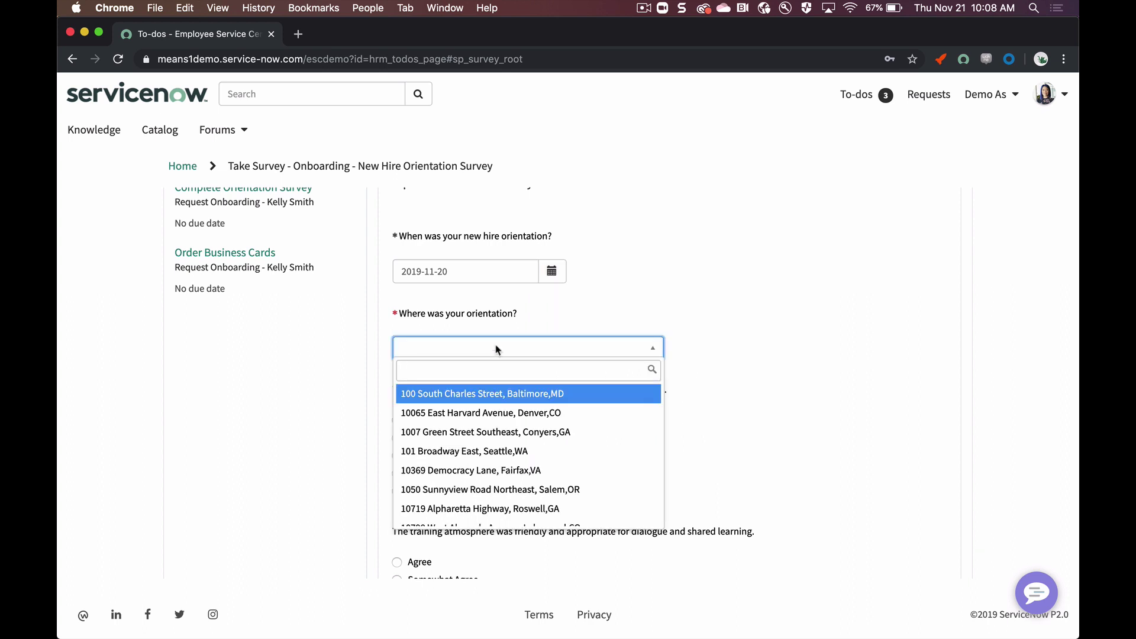
type("new y")
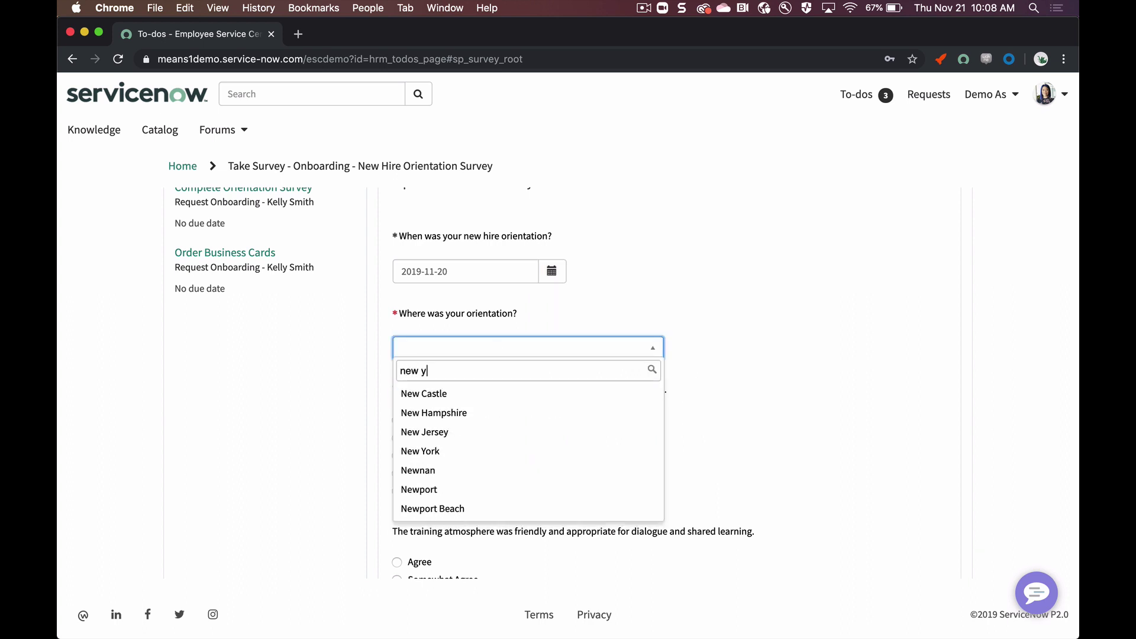
left_click(457, 394)
scroll(604, 432, "down", 2)
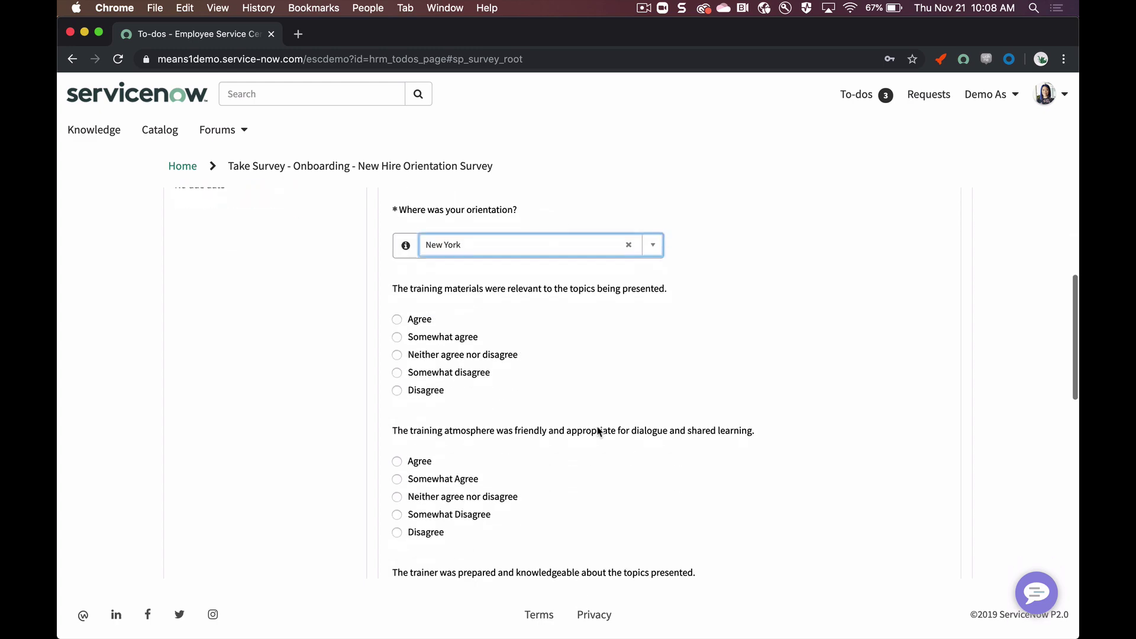
Step: Answer Agree on three questions, Somewhat Agree on trainer approachability, and submit the survey
left_click(424, 318)
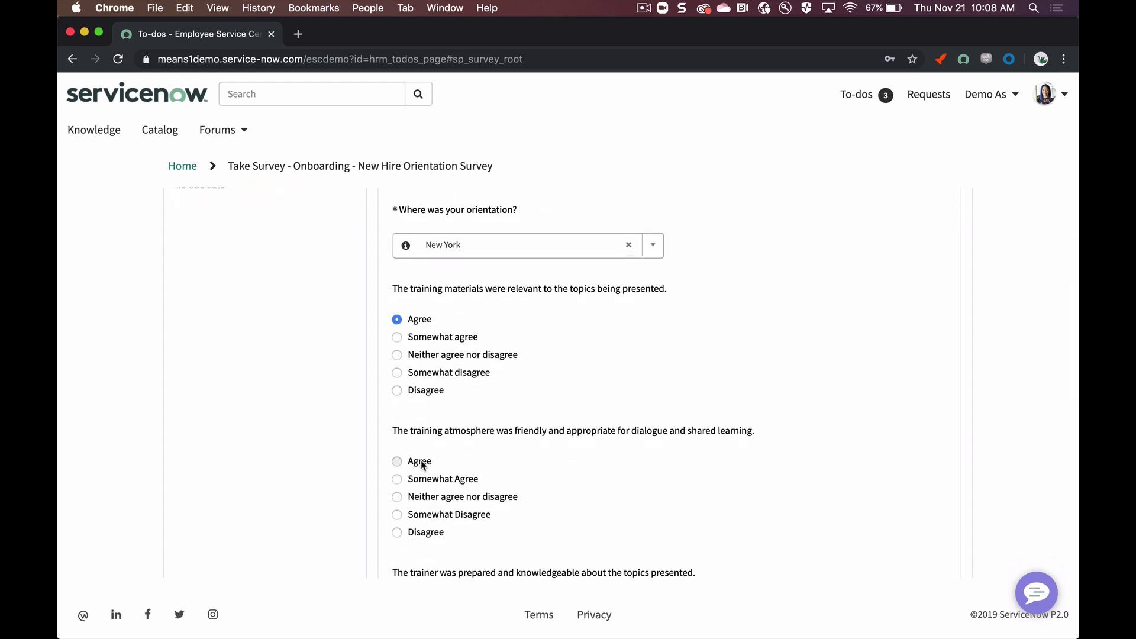
left_click(420, 461)
scroll(481, 466, "down", 2)
scroll(481, 465, "down", 2)
left_click(420, 377)
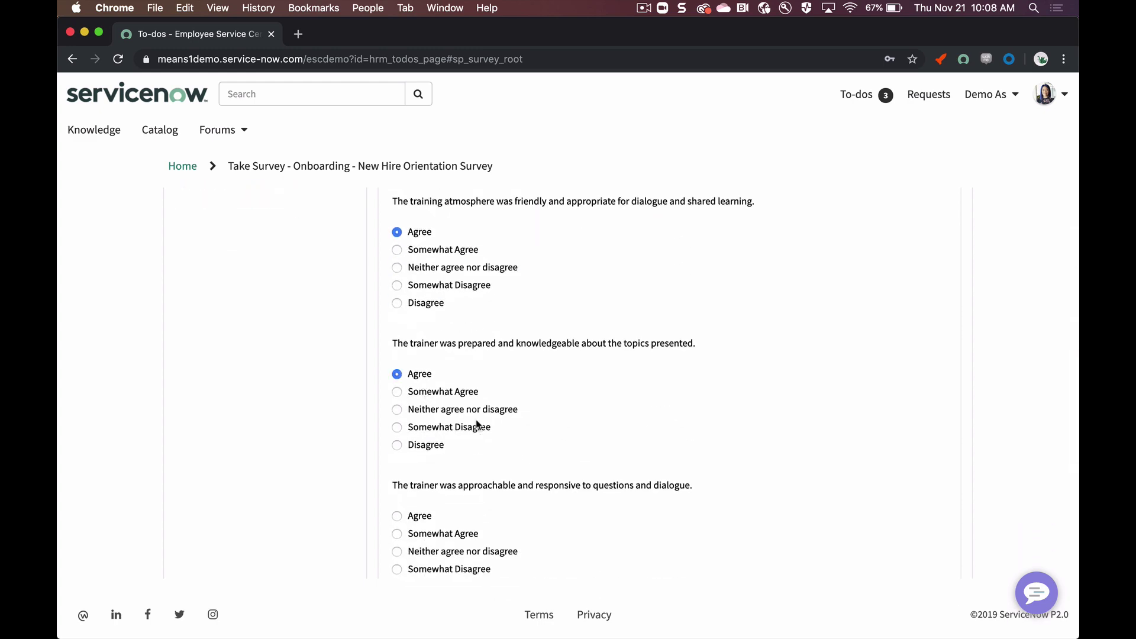
scroll(479, 427, "down", 3)
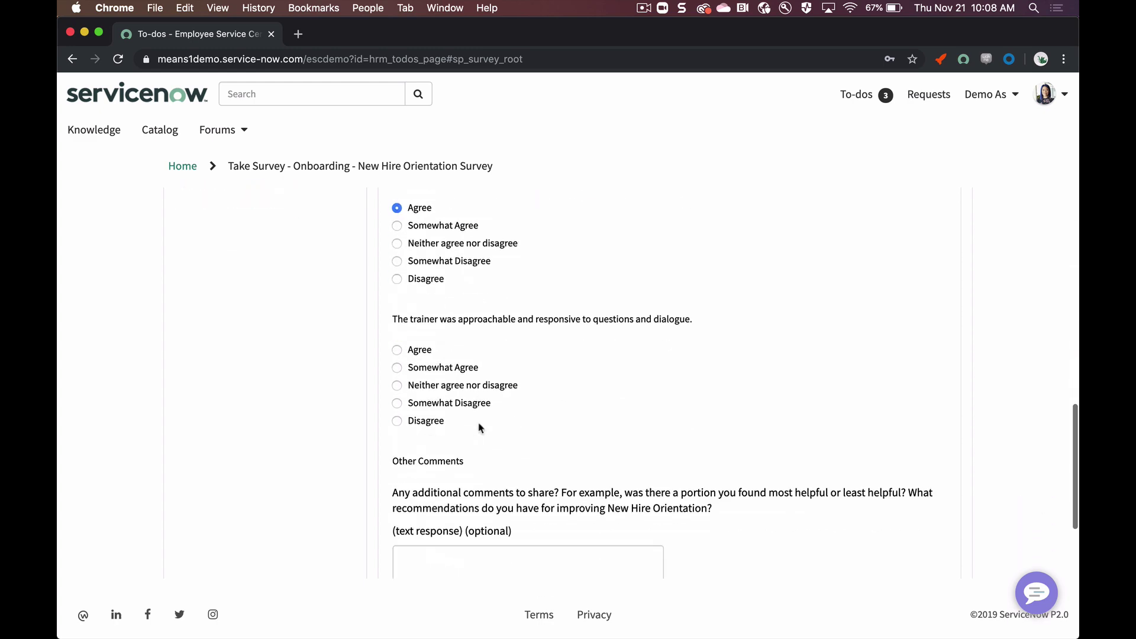
left_click(430, 367)
scroll(513, 375, "down", 3)
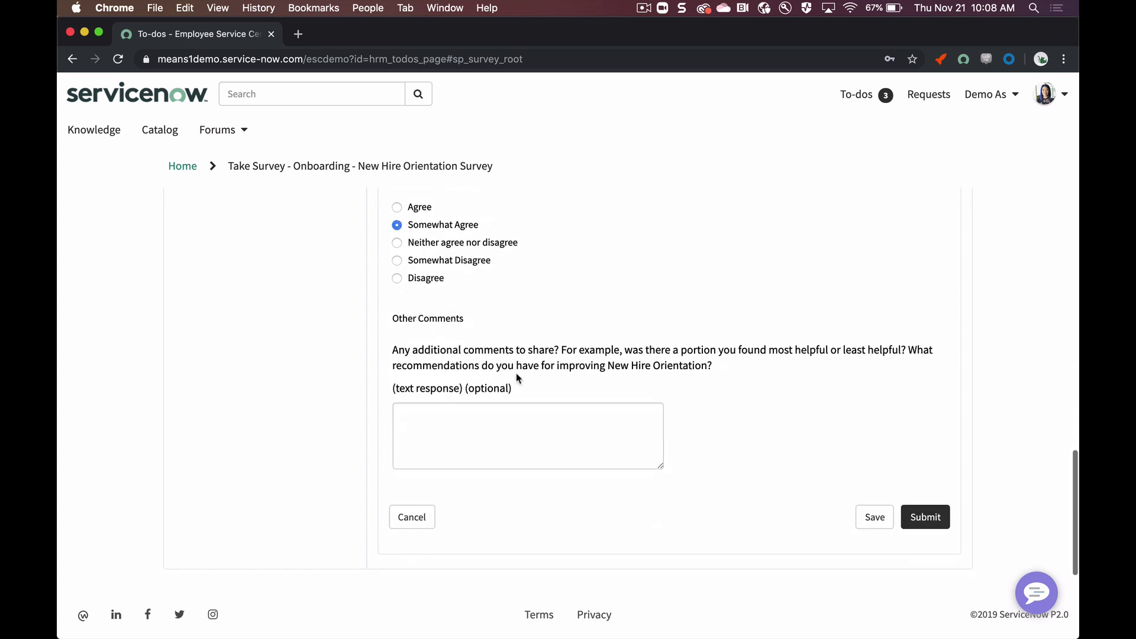
left_click(506, 436)
left_click(933, 519)
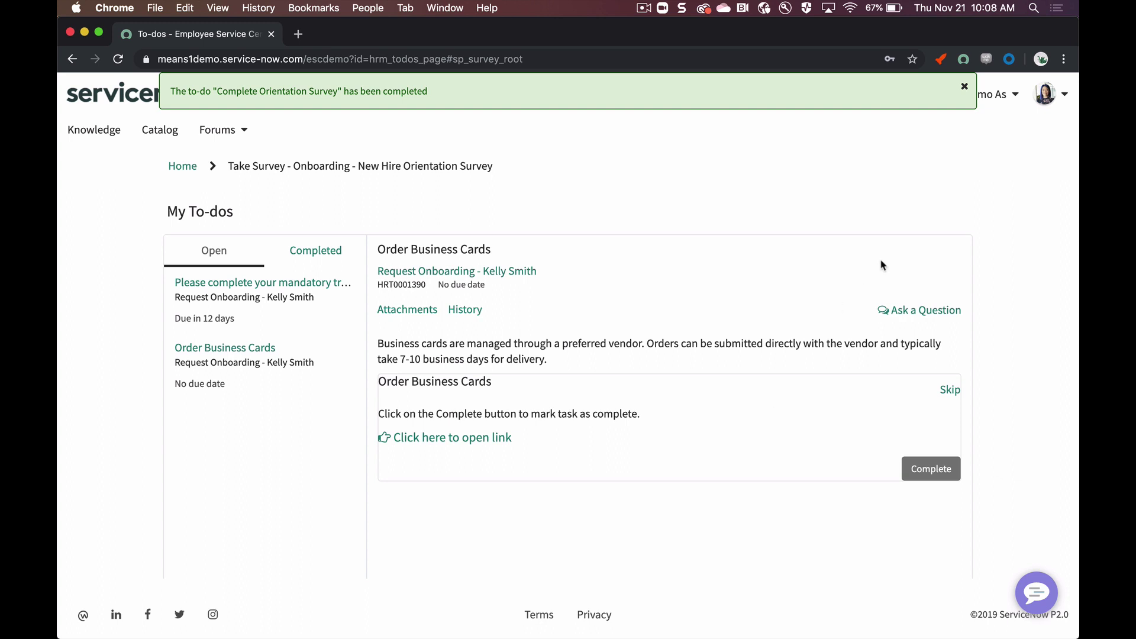
Step: Dismiss the completion notice, switch to the hiring manager's profile, and show the Check In stage
left_click(964, 86)
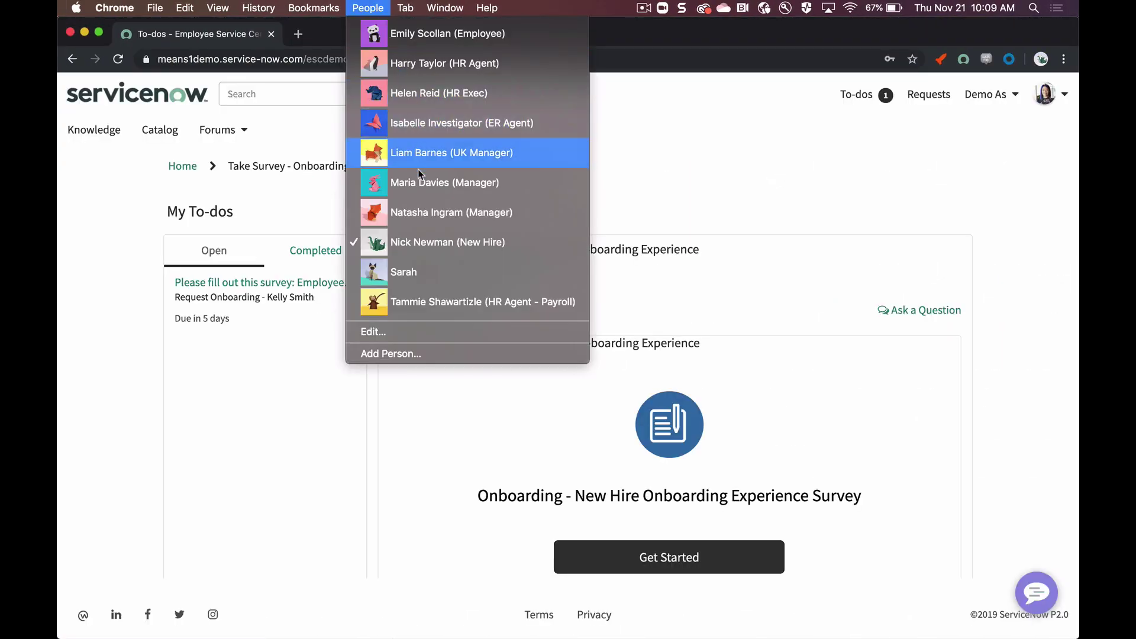
left_click(419, 175)
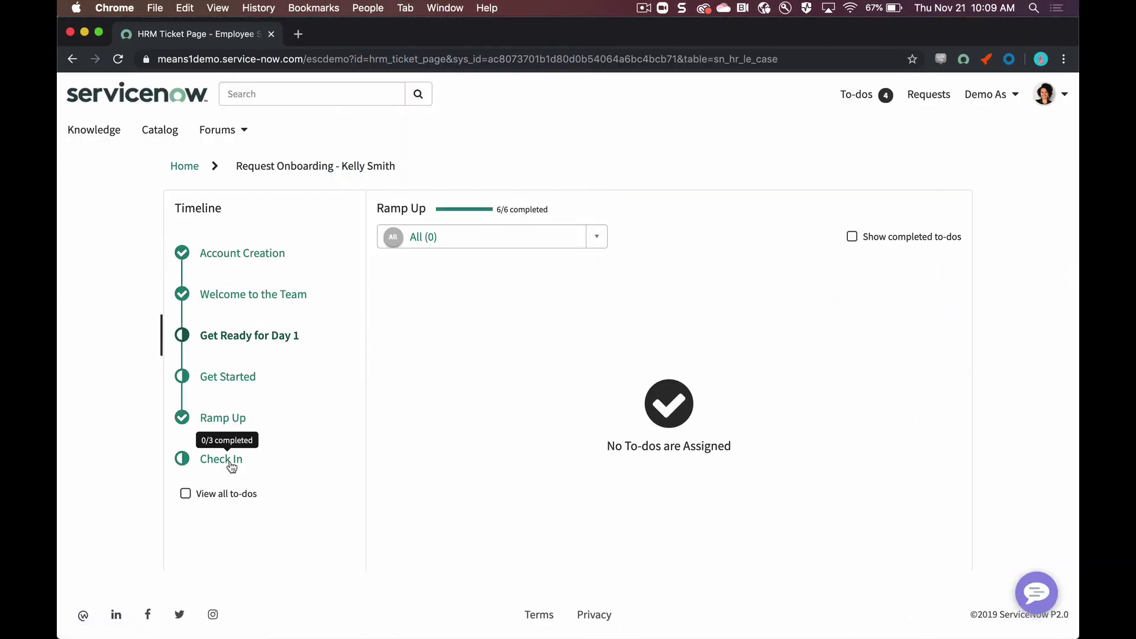
left_click(228, 461)
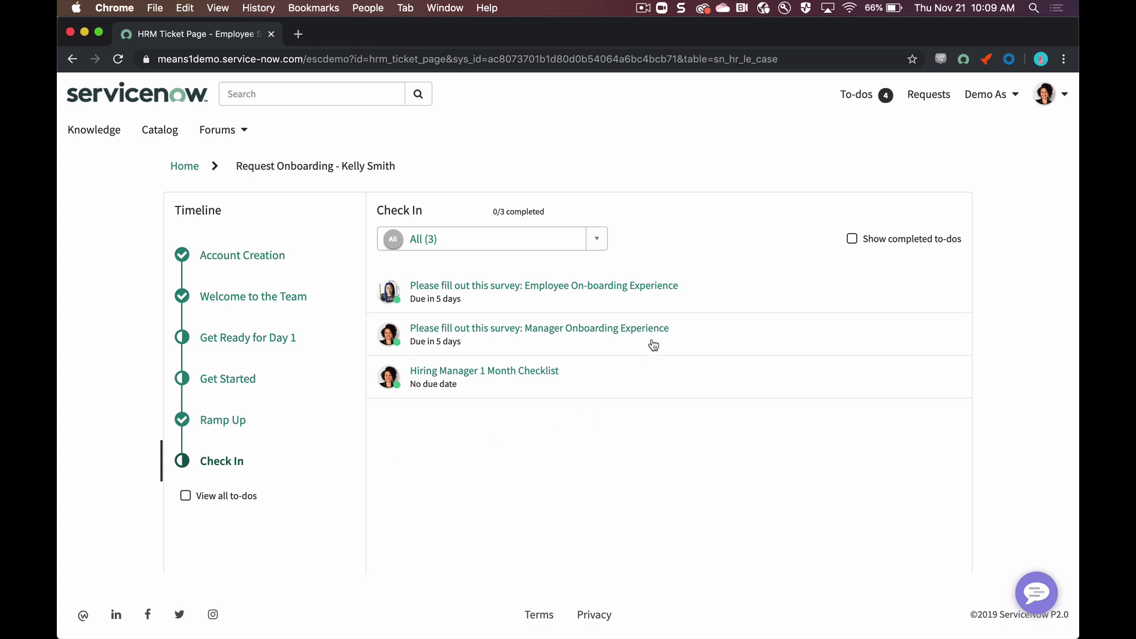
Step: Tick the performance feedback item and mark the Hiring Manager 1 Month Checklist complete
left_click(540, 387)
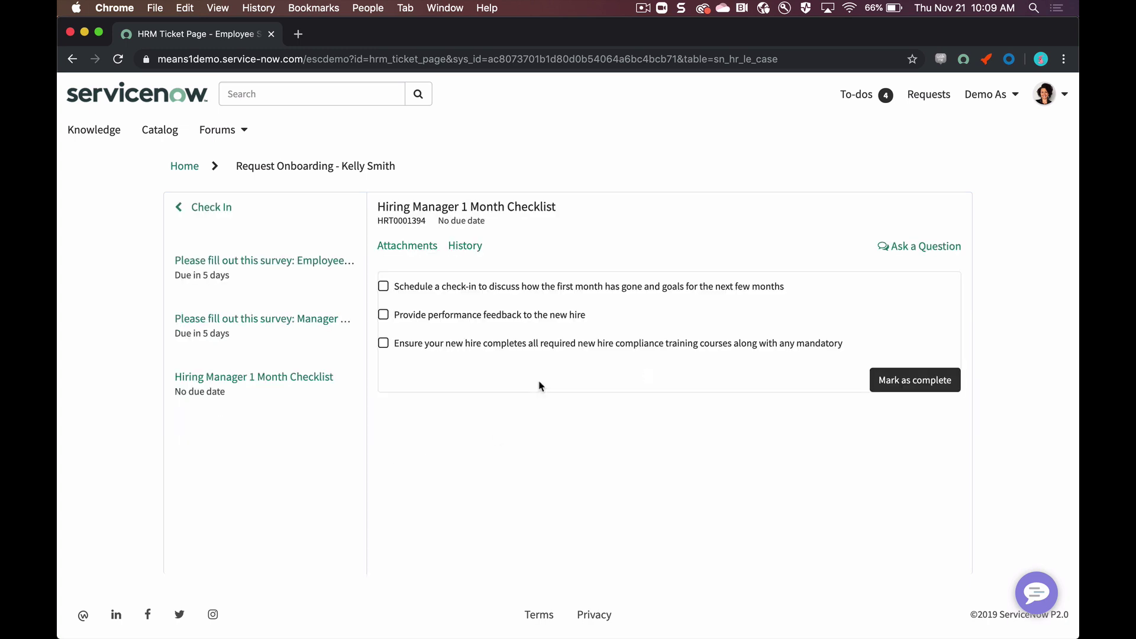
left_click(465, 318)
left_click(905, 379)
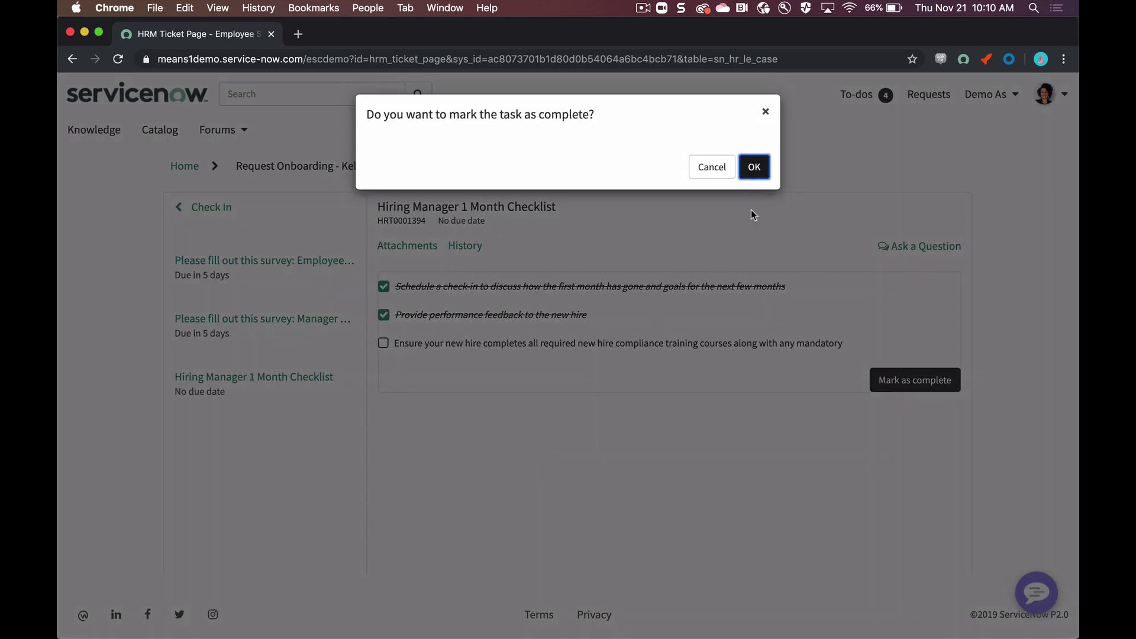
left_click(754, 161)
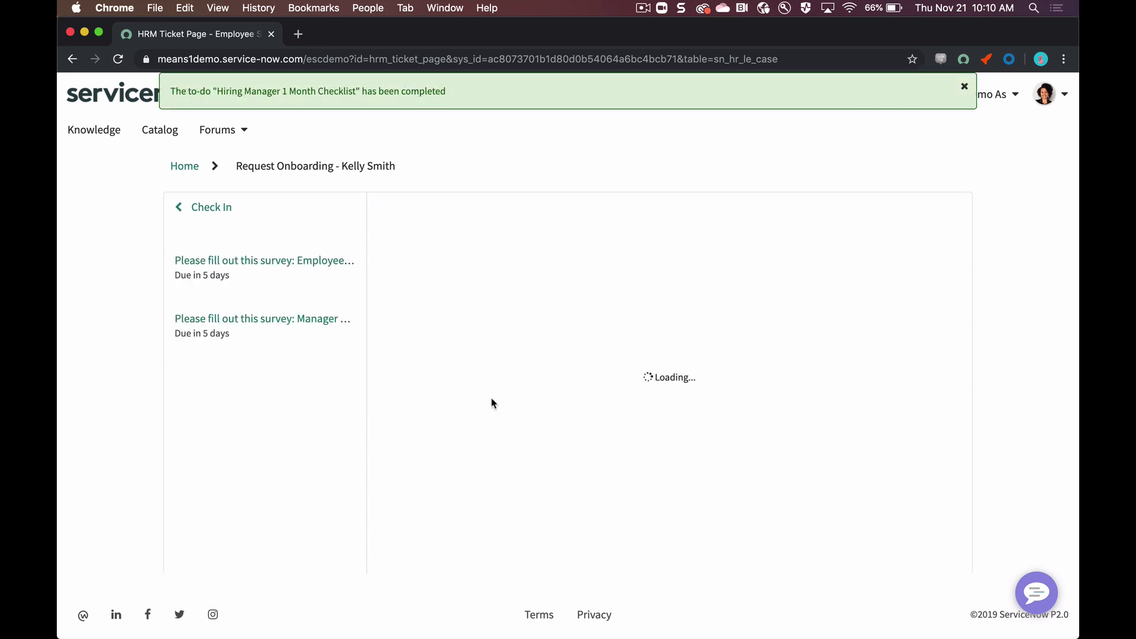
left_click(300, 322)
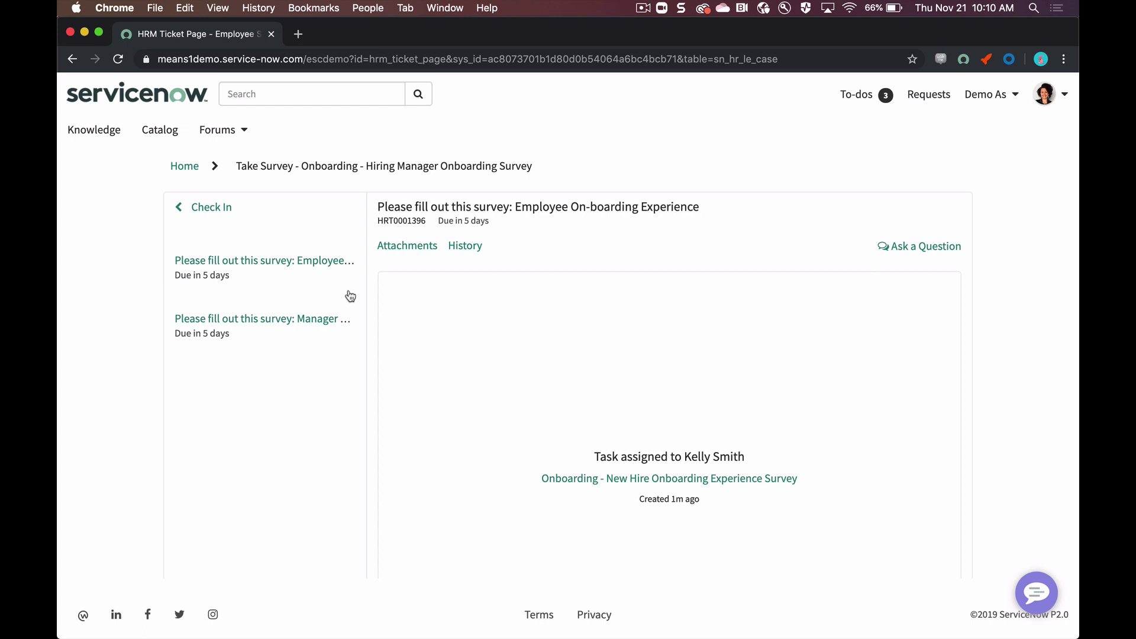
Step: Answer Yes on equipment and system access, give the happiest rating, and submit the survey
left_click(641, 498)
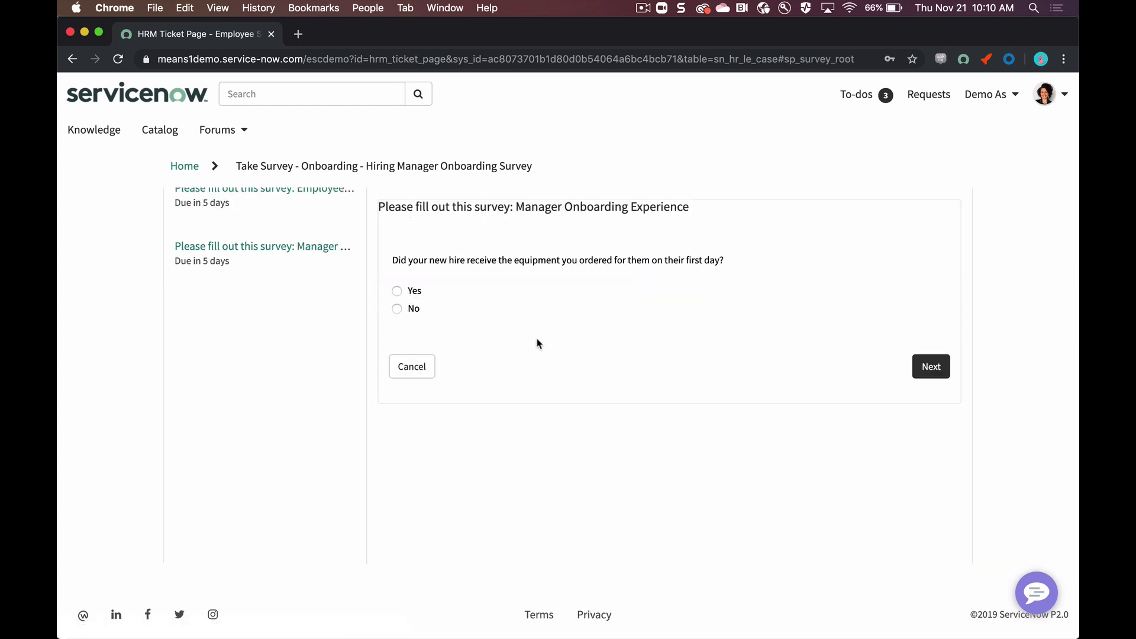
scroll(431, 284, "up", 1)
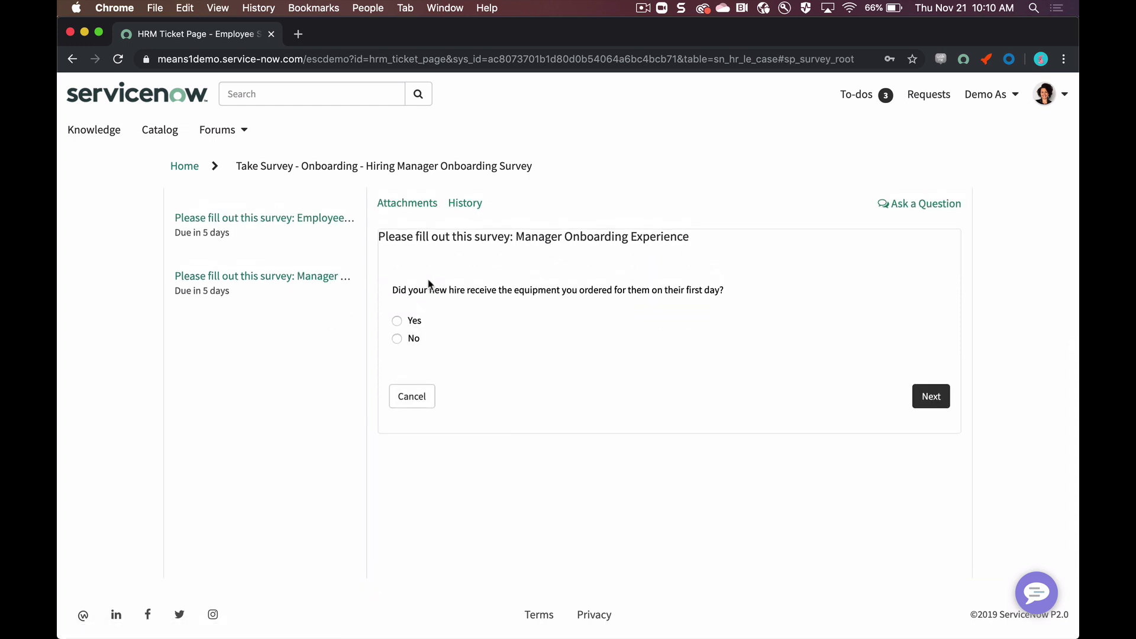
left_click(396, 320)
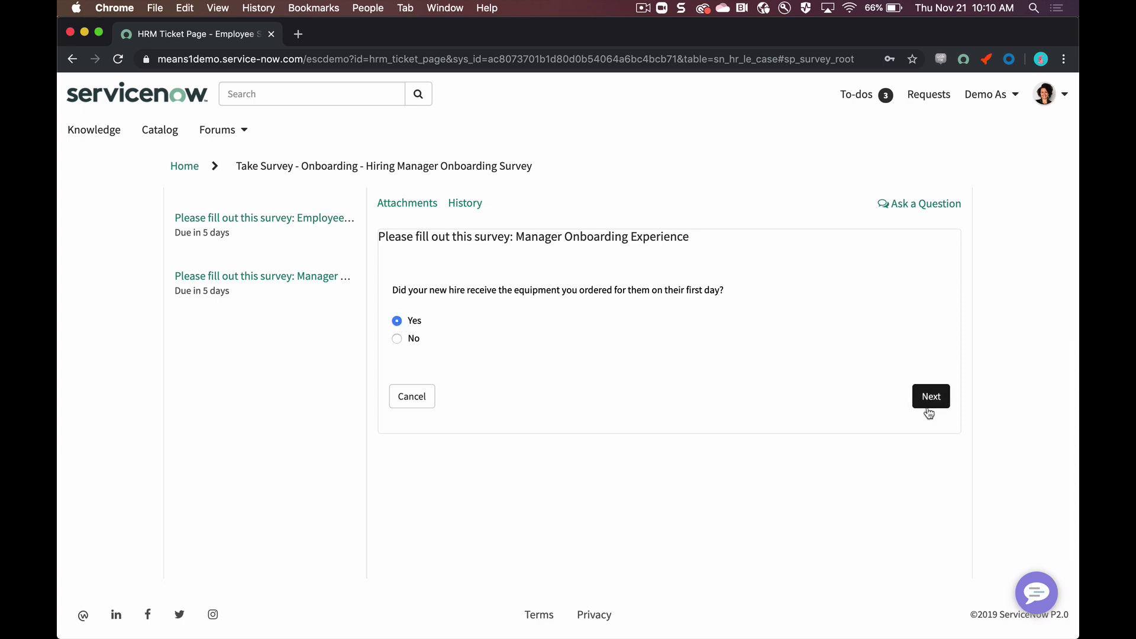
left_click(929, 412)
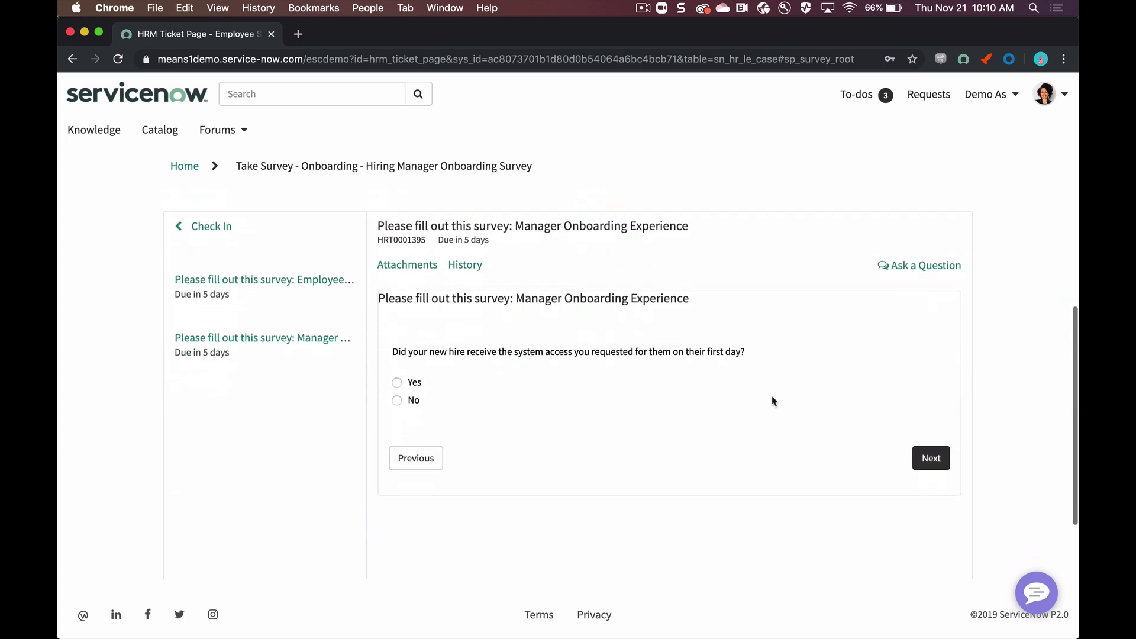
left_click(411, 383)
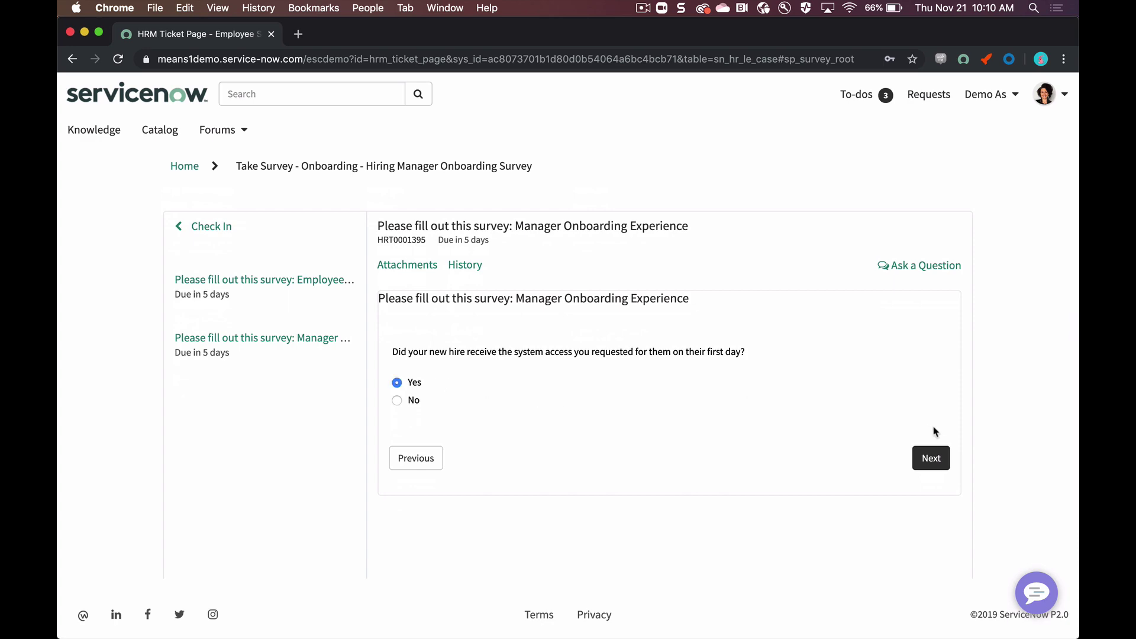
left_click(927, 456)
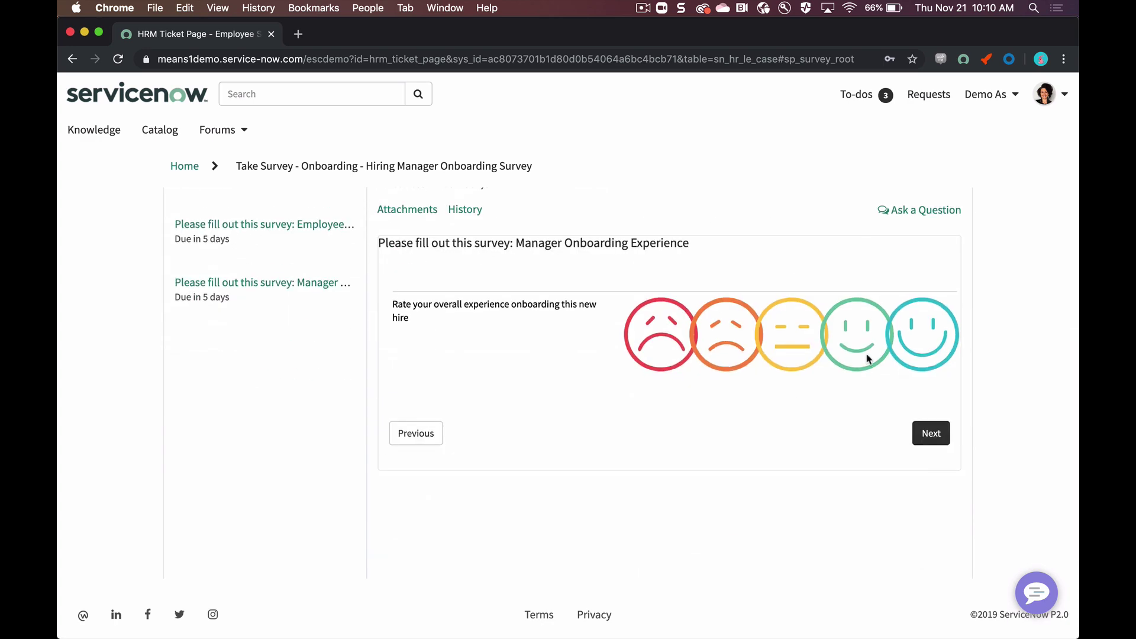
left_click(924, 335)
left_click(938, 436)
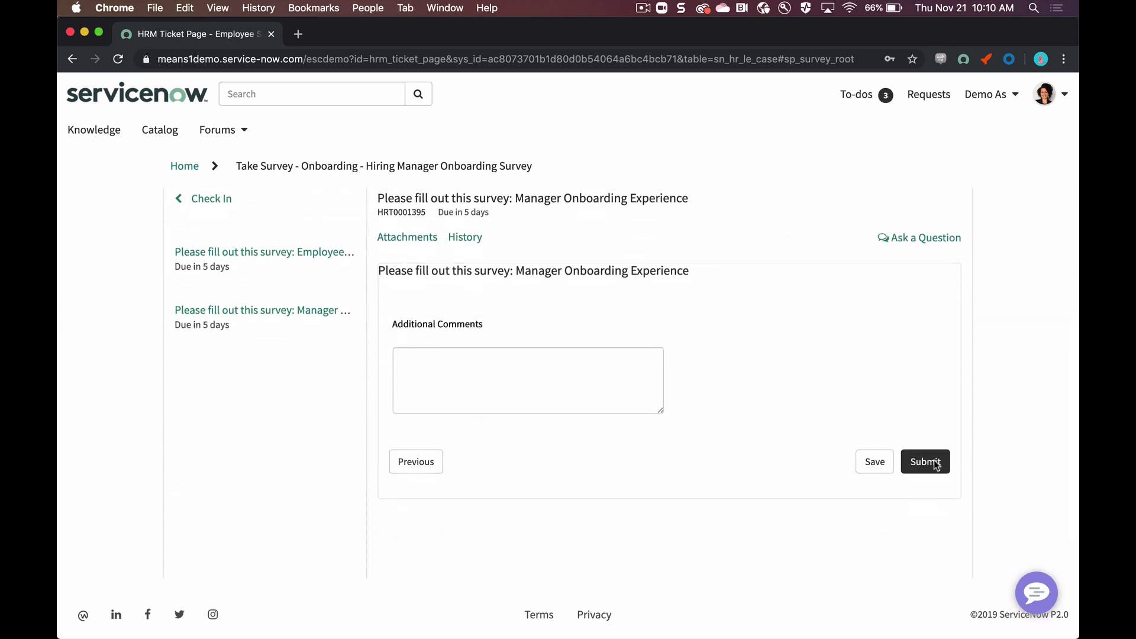
left_click(934, 464)
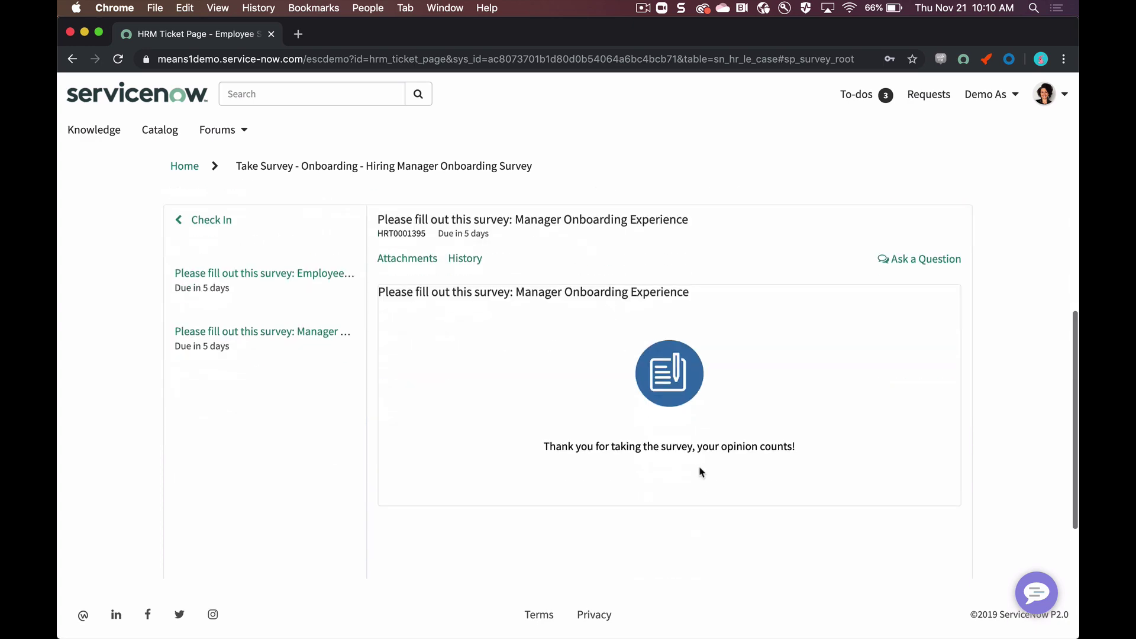
scroll(700, 472, "up", 4)
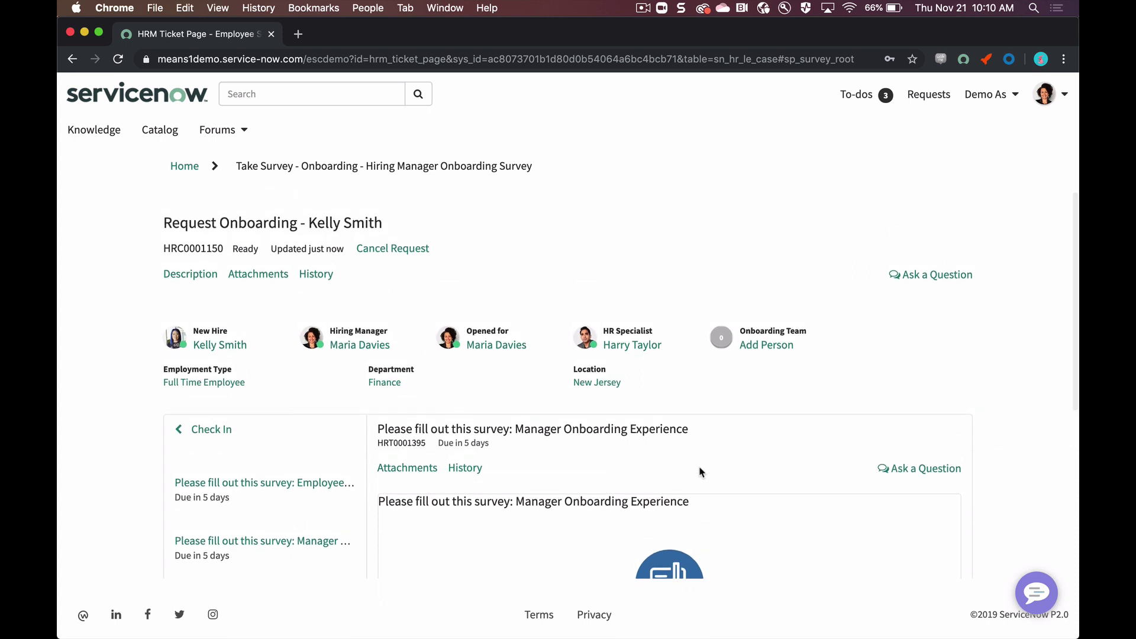
Step: Go back to the Check In stage and review its two remaining survey to-dos
left_click(227, 435)
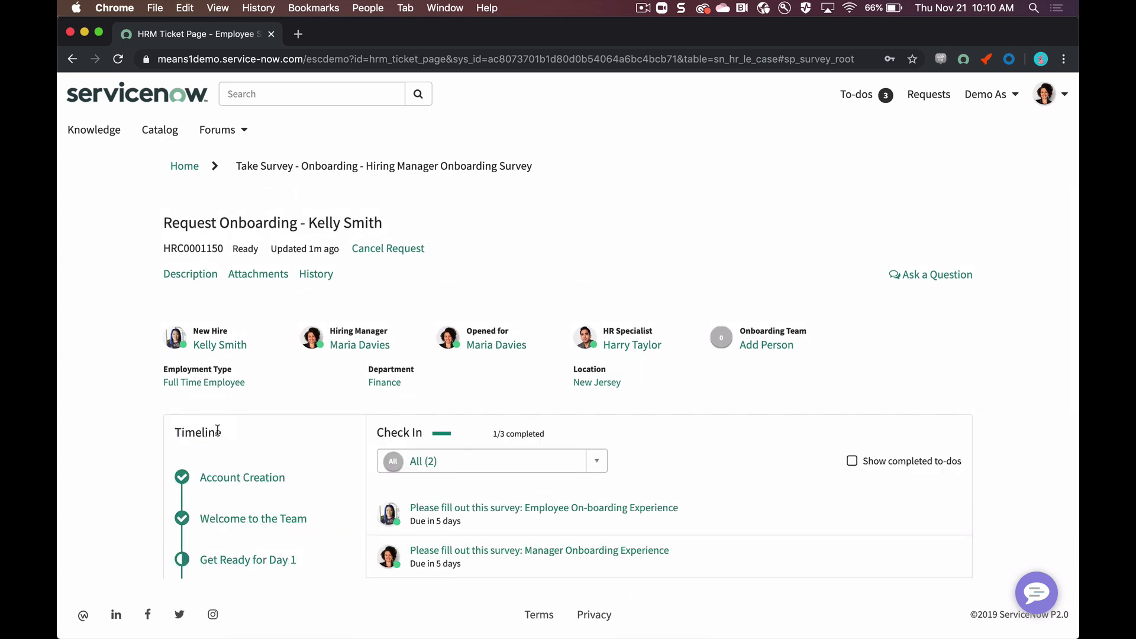
scroll(172, 420, "down", 4)
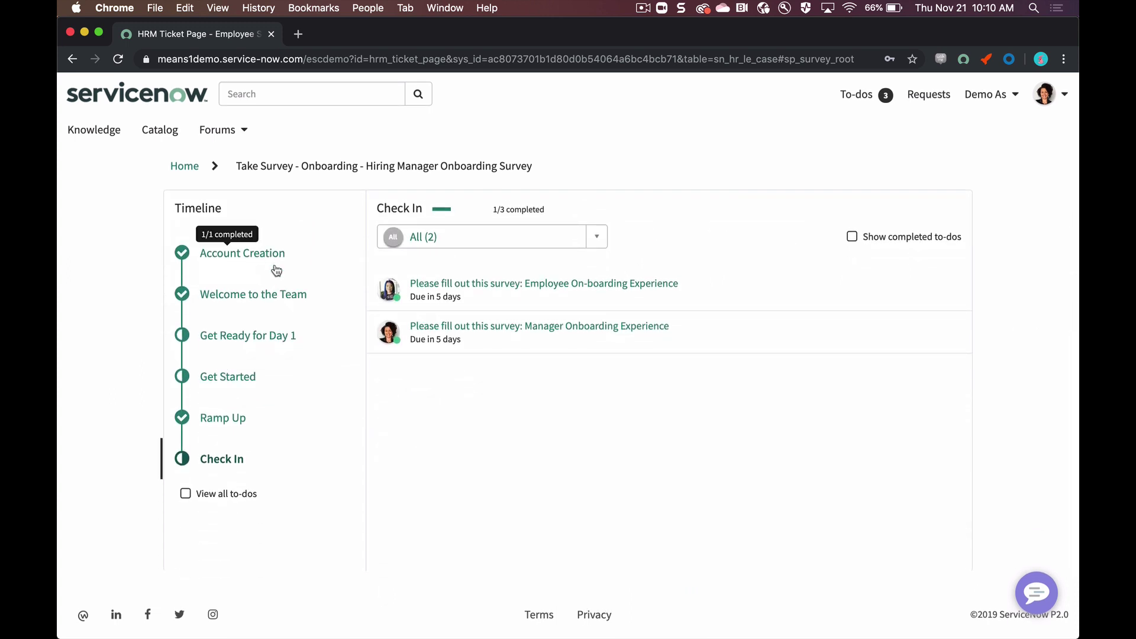